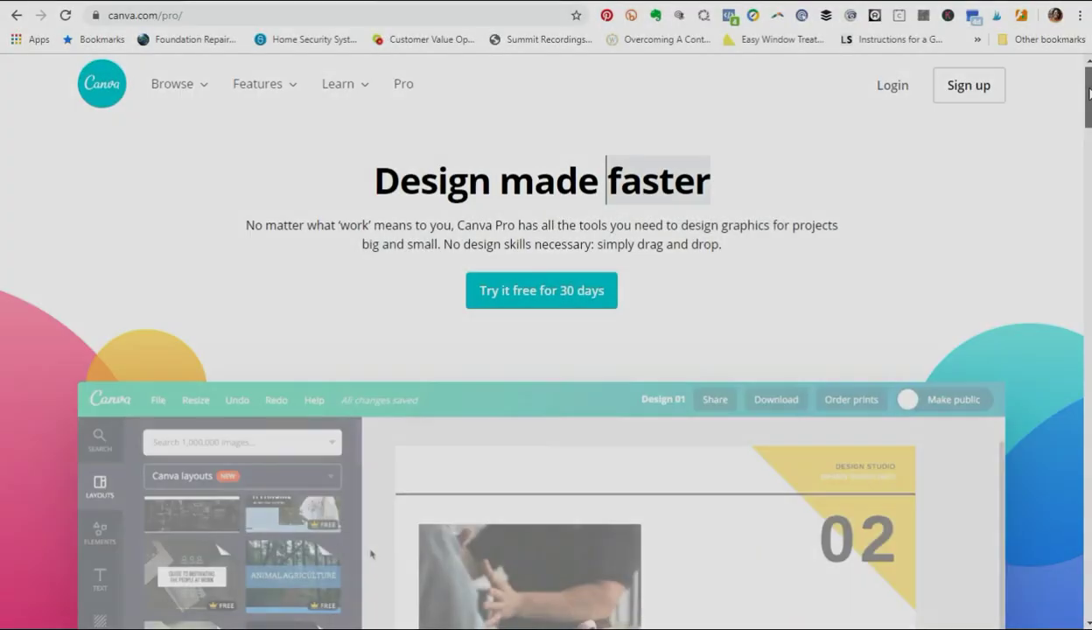
{"action": "left_click_drag", "start_coordinate": [1088, 93], "coordinate": [1060, 414]}
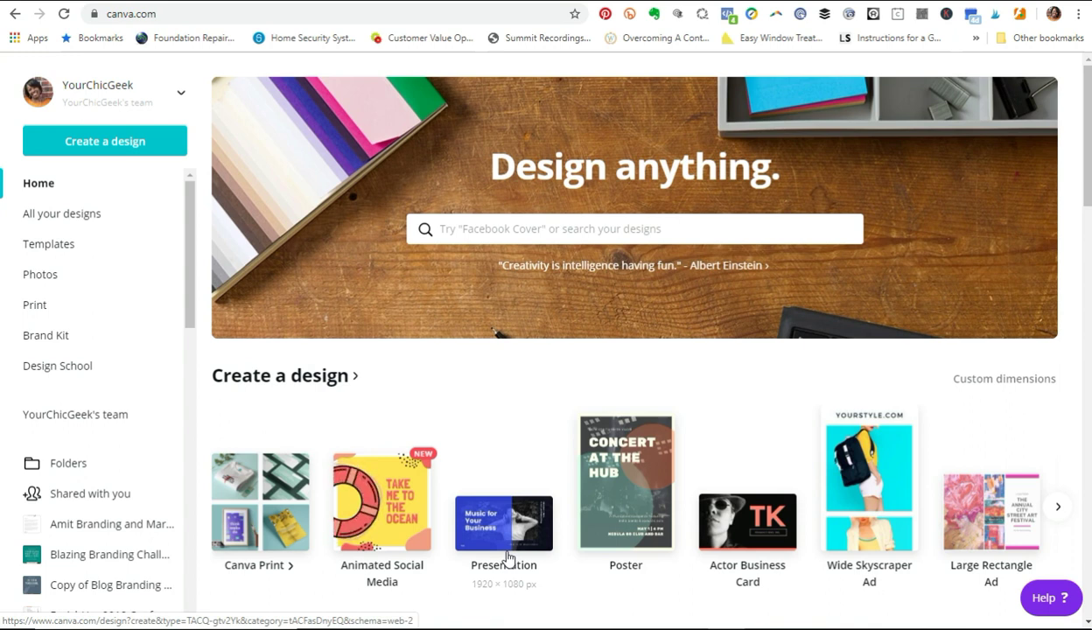
Step: Open the Brand Kit and review its brand fonts and the full list of uploaded fonts
{"action": "left_click", "coordinate": [36, 340]}
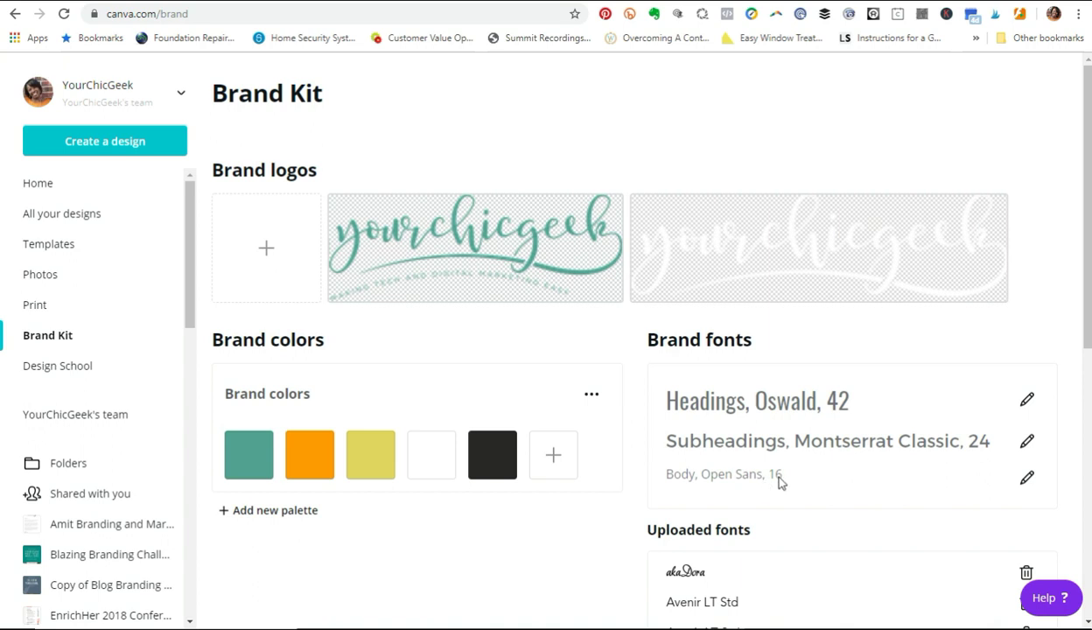
{"action": "scroll", "coordinate": [775, 473], "scroll_direction": "down", "scroll_amount": 6}
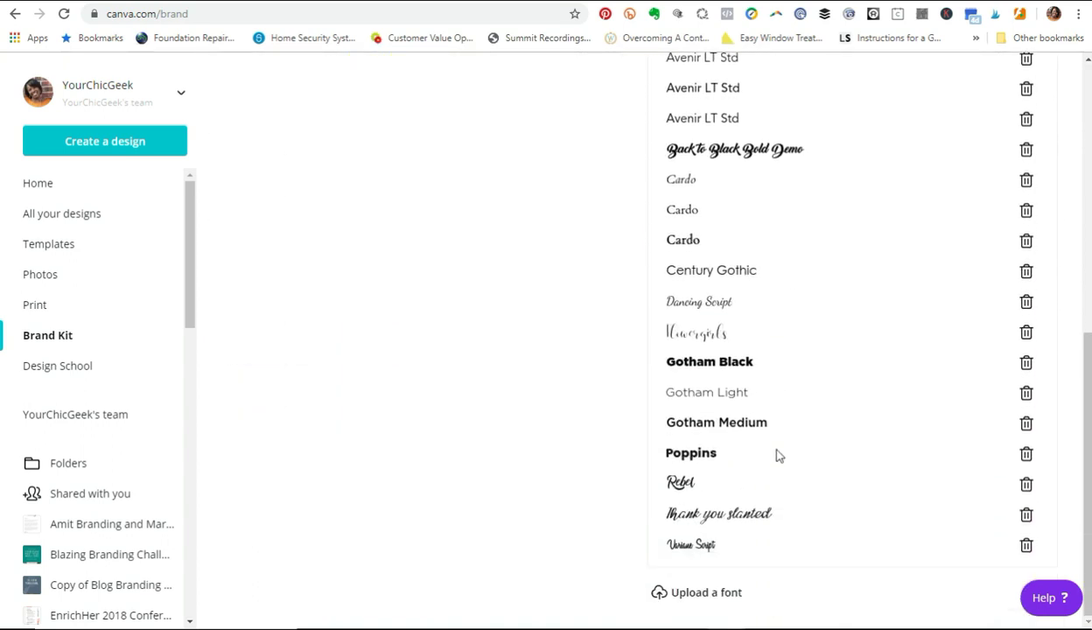
{"action": "scroll", "coordinate": [774, 455], "scroll_direction": "up", "scroll_amount": 8}
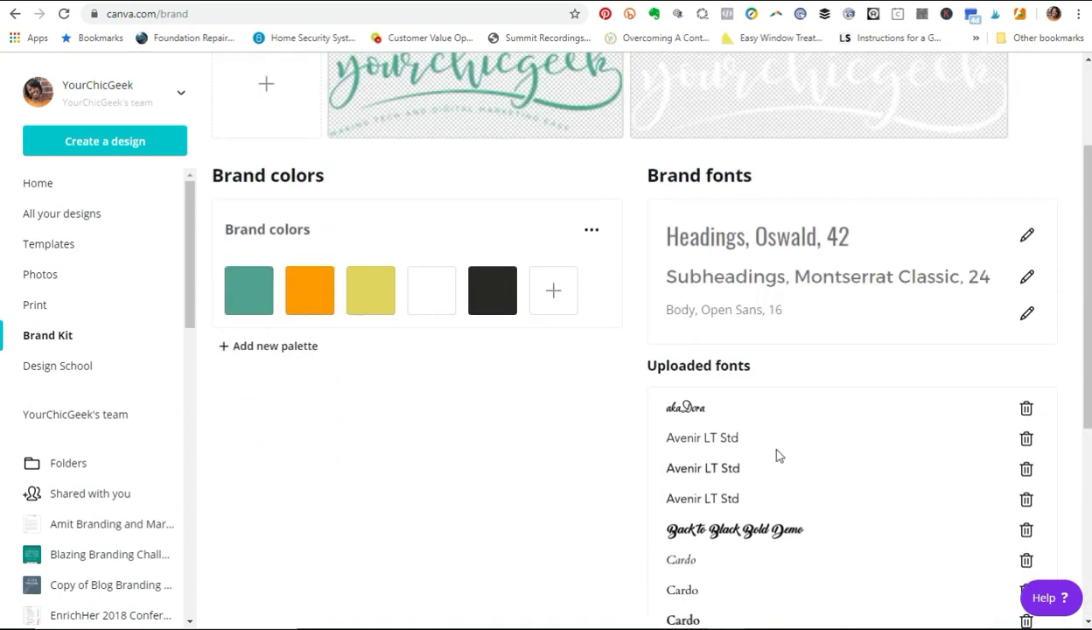
{"action": "scroll", "coordinate": [778, 455], "scroll_direction": "down", "scroll_amount": 5}
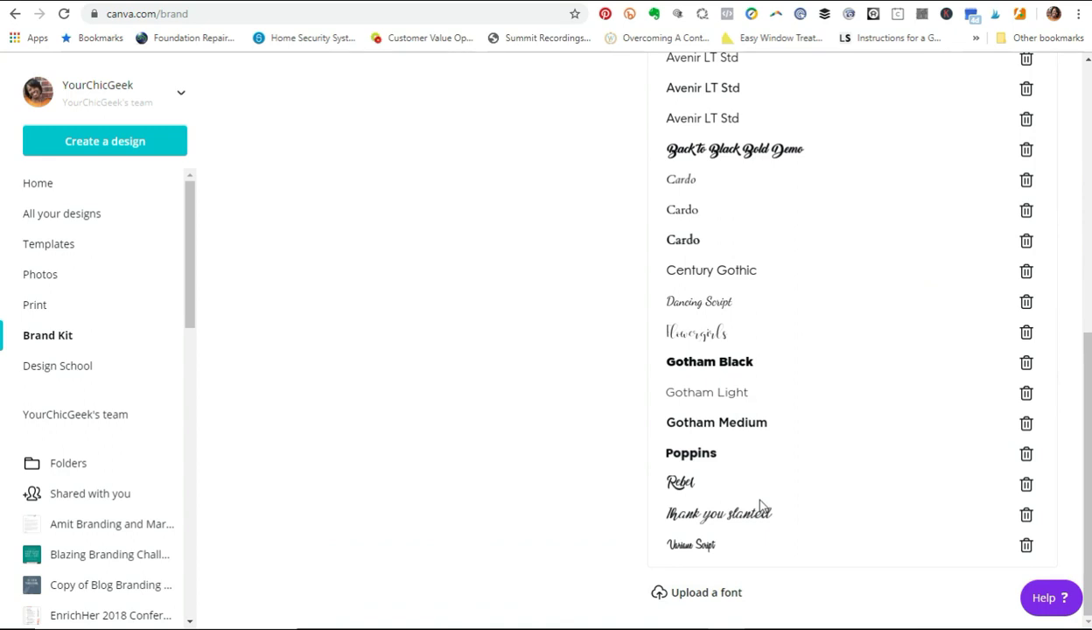
{"action": "scroll", "coordinate": [760, 506], "scroll_direction": "up", "scroll_amount": 6}
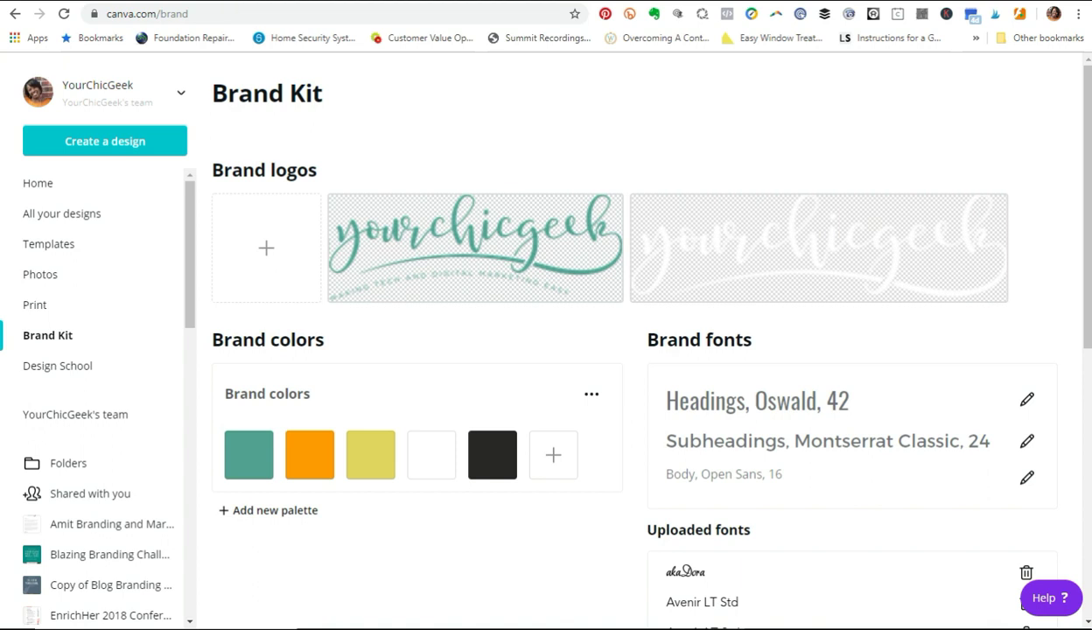
Step: Open colorpalettes.net in a new browser tab
{"action": "key", "text": "ctrl+t"}
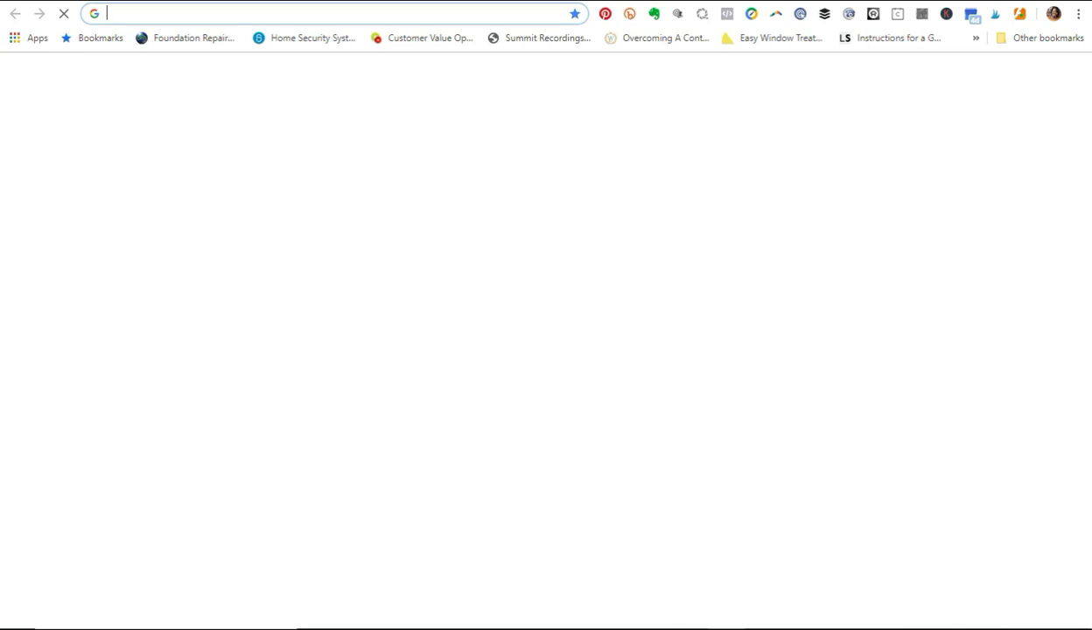
{"action": "type", "text": "colorpa"}
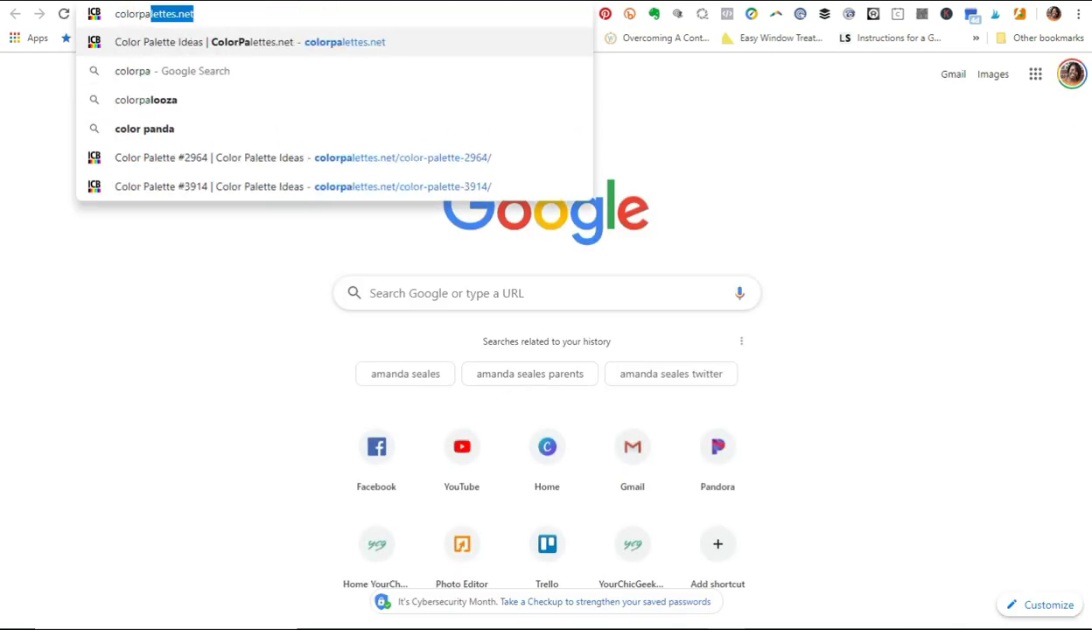
{"action": "key", "text": "Return"}
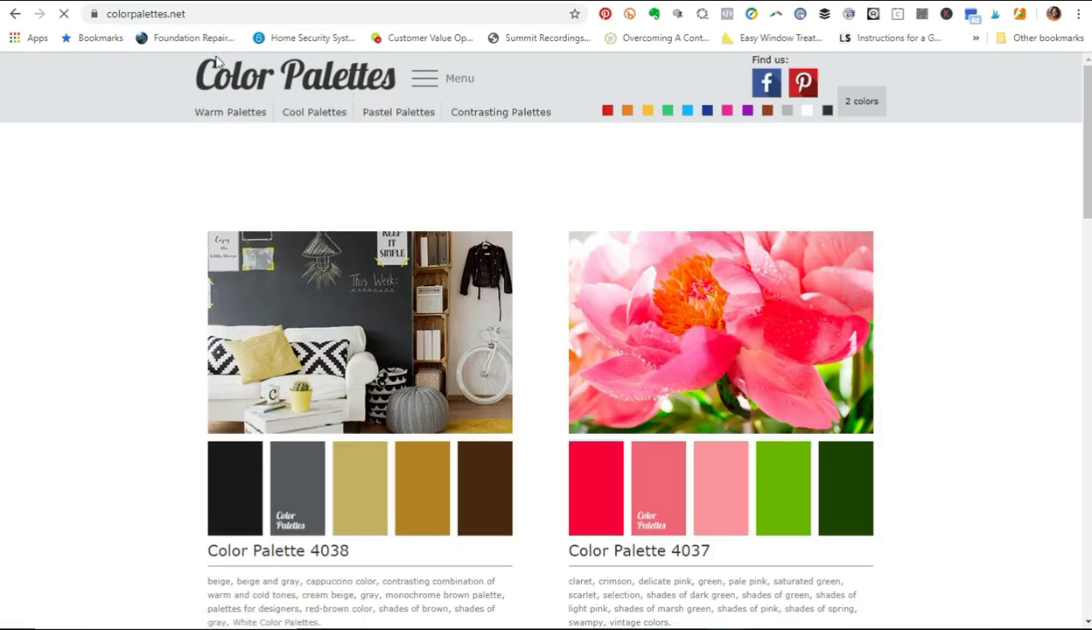
Step: Browse the palettes on the site's first page, from the header colour filters down to the page numbers
{"action": "scroll", "coordinate": [97, 220], "scroll_direction": "down", "scroll_amount": 3}
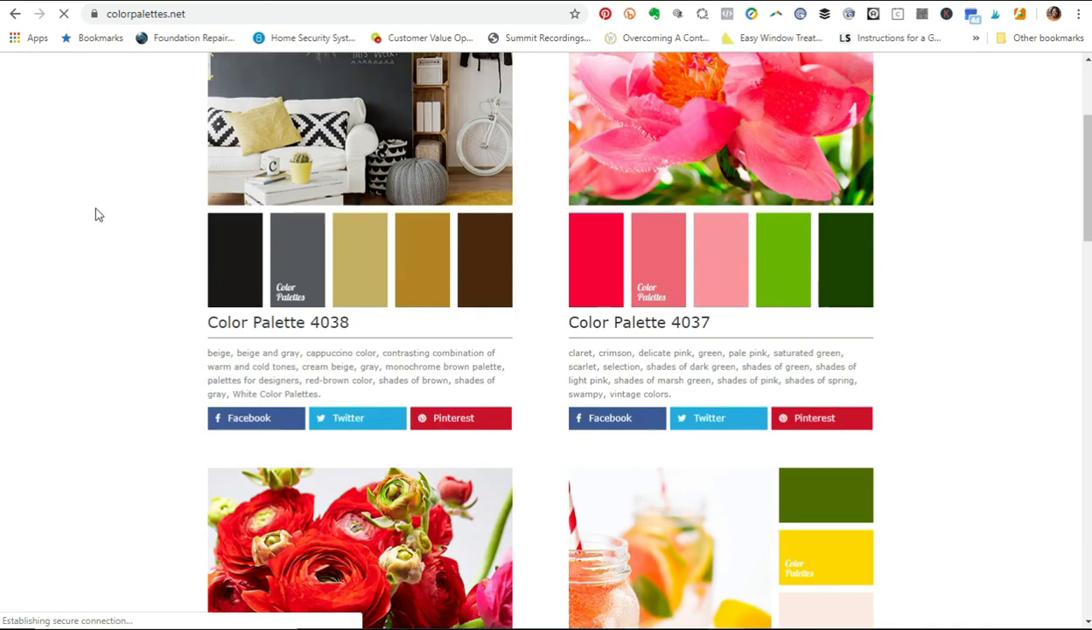
{"action": "scroll", "coordinate": [96, 219], "scroll_direction": "down", "scroll_amount": 2}
{"action": "scroll", "coordinate": [96, 218], "scroll_direction": "down", "scroll_amount": 7}
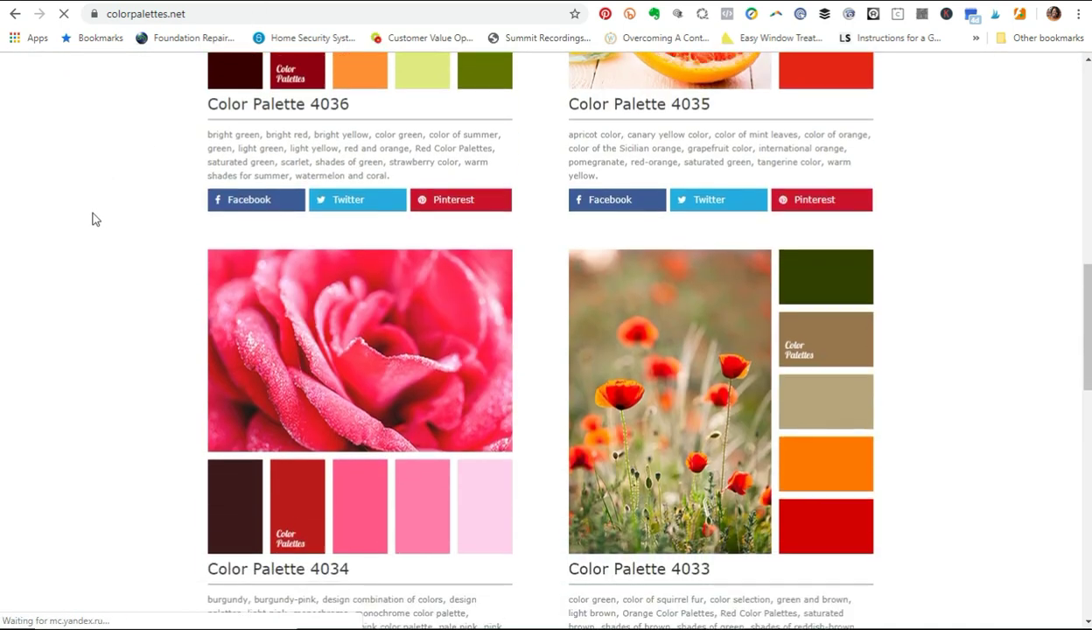
{"action": "scroll", "coordinate": [96, 218], "scroll_direction": "down", "scroll_amount": 7}
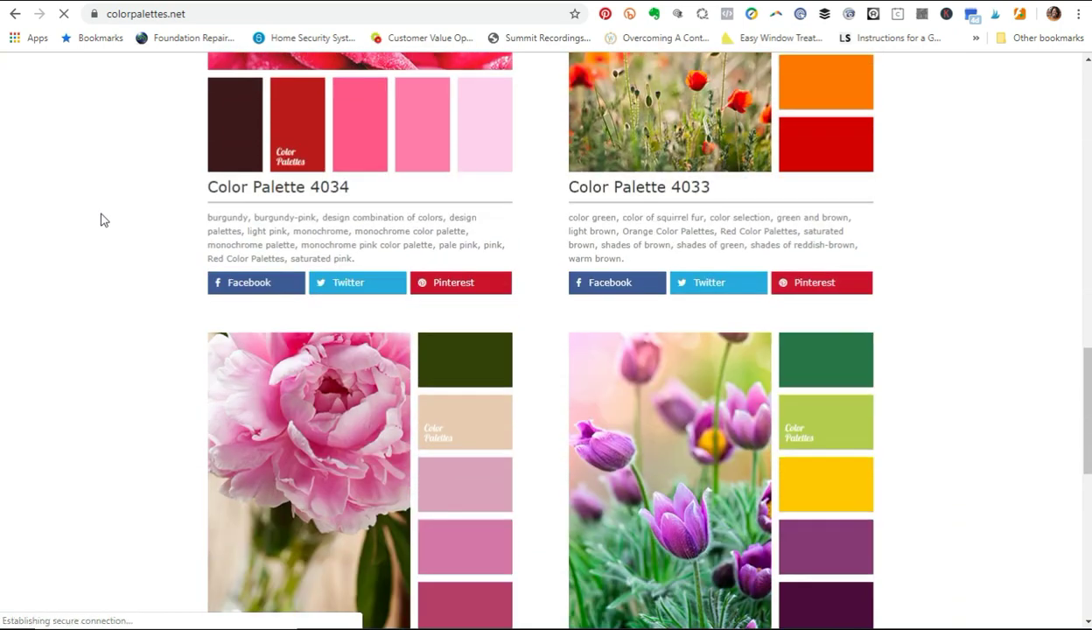
{"action": "scroll", "coordinate": [105, 222], "scroll_direction": "down", "scroll_amount": 3}
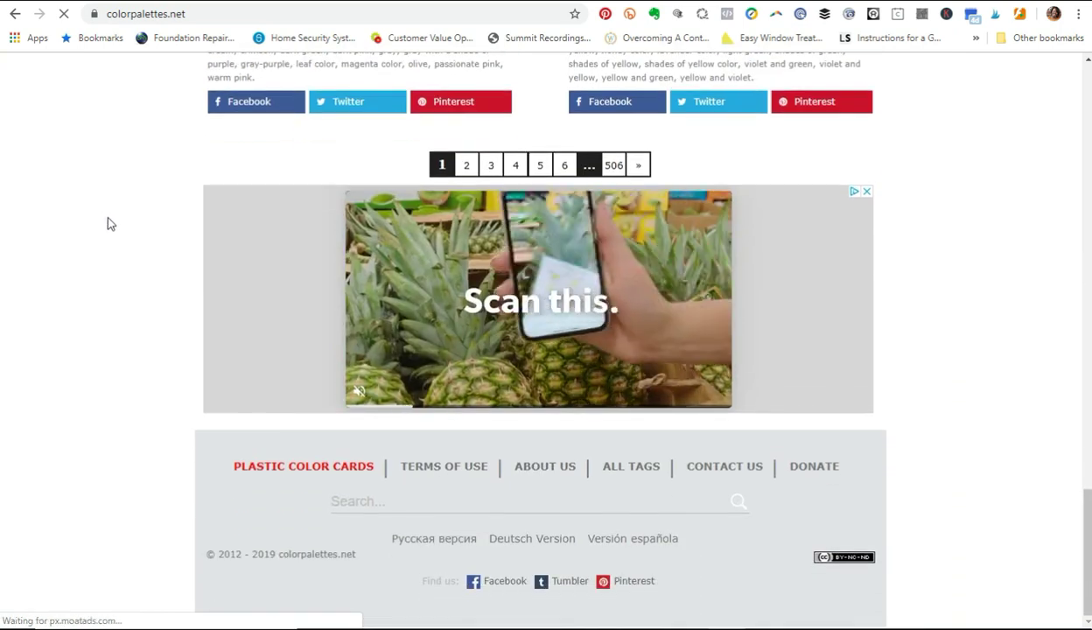
{"action": "scroll", "coordinate": [105, 223], "scroll_direction": "up", "scroll_amount": 2}
{"action": "scroll", "coordinate": [554, 290], "scroll_direction": "up", "scroll_amount": 5}
{"action": "scroll", "coordinate": [566, 261], "scroll_direction": "down", "scroll_amount": 2}
{"action": "scroll", "coordinate": [568, 259], "scroll_direction": "up", "scroll_amount": 7}
{"action": "scroll", "coordinate": [566, 260], "scroll_direction": "up", "scroll_amount": 10}
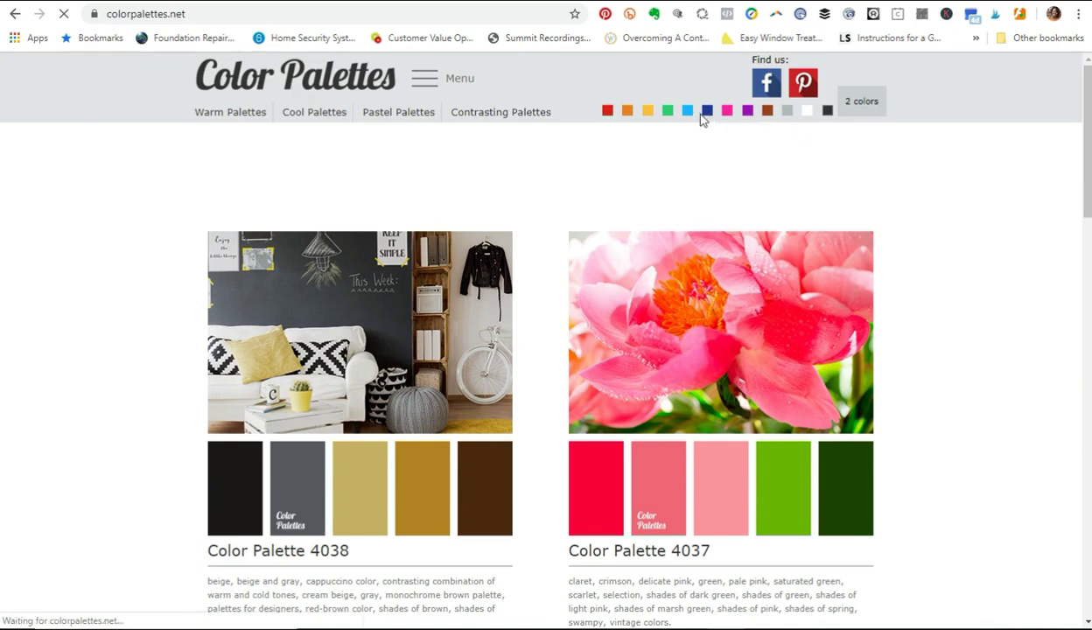
{"action": "scroll", "coordinate": [990, 416], "scroll_direction": "down", "scroll_amount": 8}
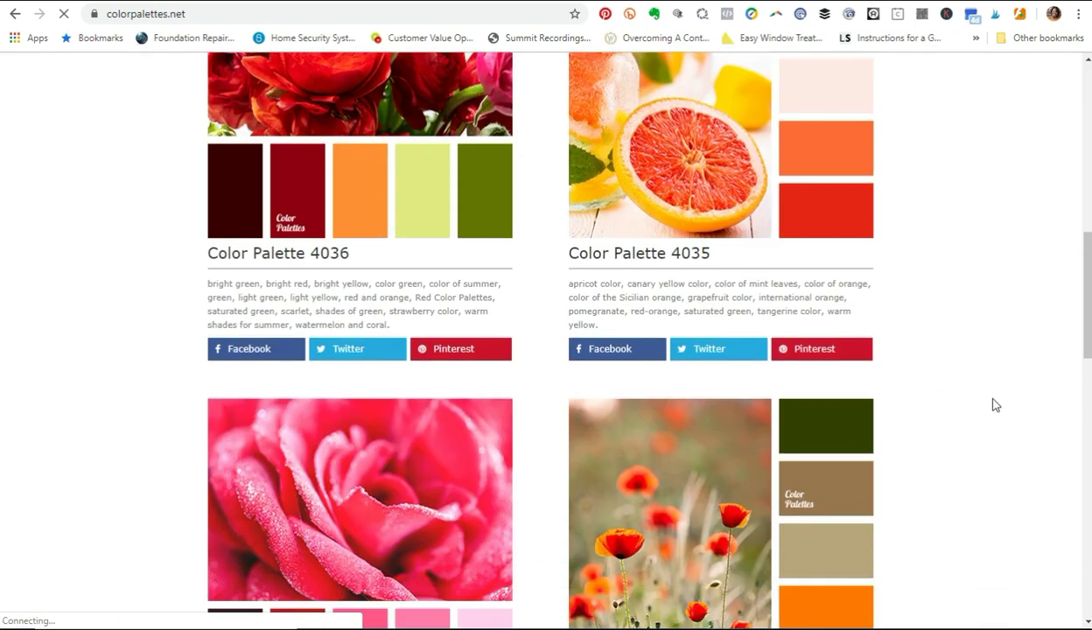
{"action": "scroll", "coordinate": [983, 400], "scroll_direction": "up", "scroll_amount": 8}
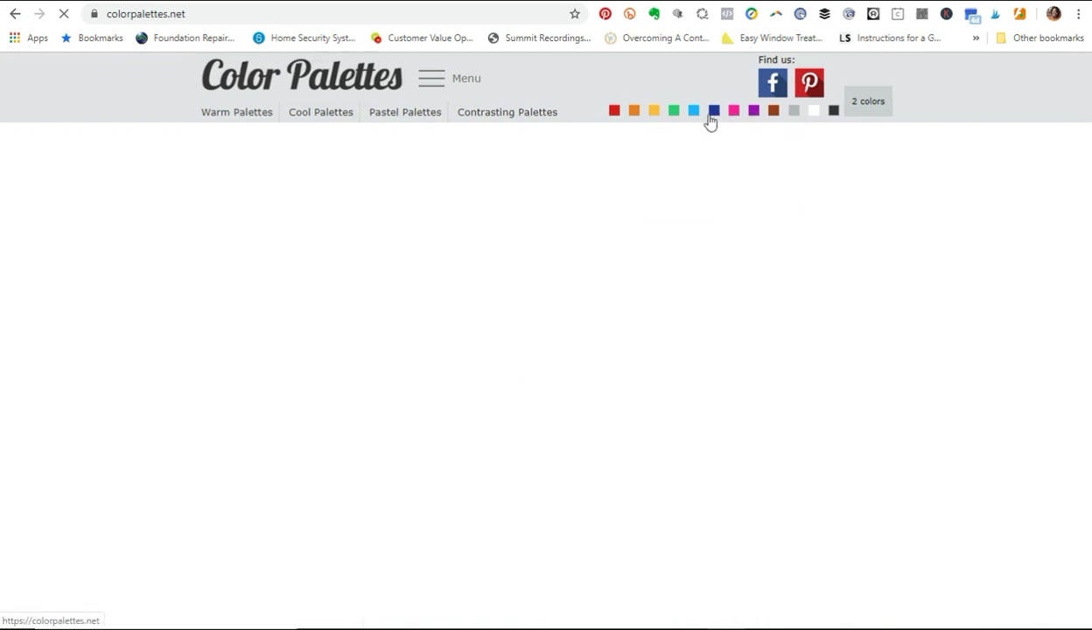
{"action": "scroll", "coordinate": [904, 301], "scroll_direction": "down", "scroll_amount": 10}
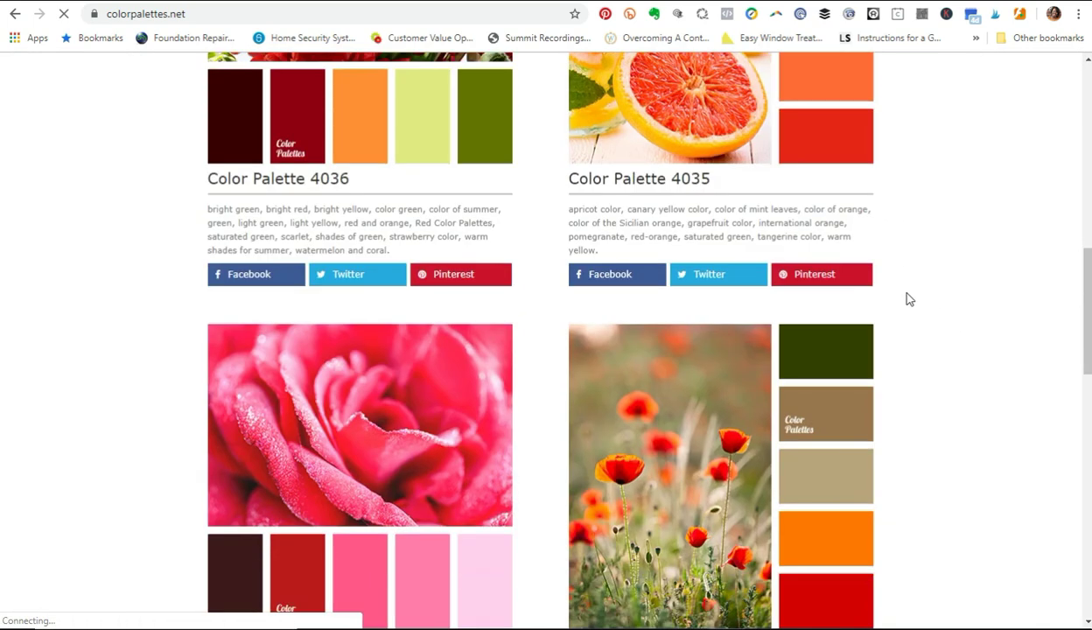
{"action": "scroll", "coordinate": [913, 298], "scroll_direction": "down", "scroll_amount": 6}
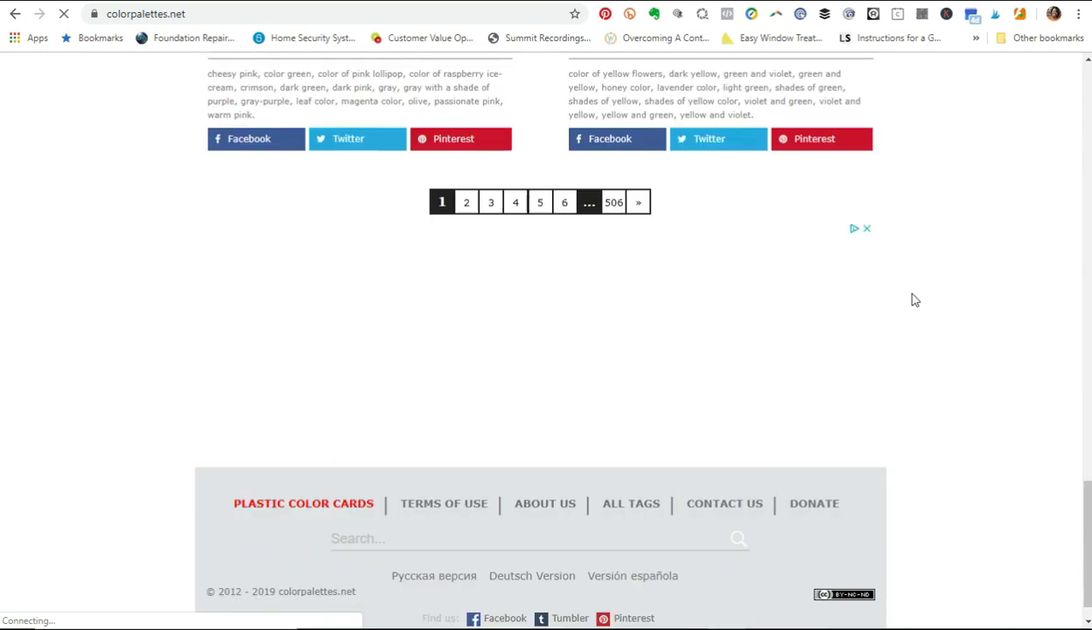
Step: Go to page 5 of the palette listing and open Color Palette 4007 with its hex codes
{"action": "left_click", "coordinate": [539, 203]}
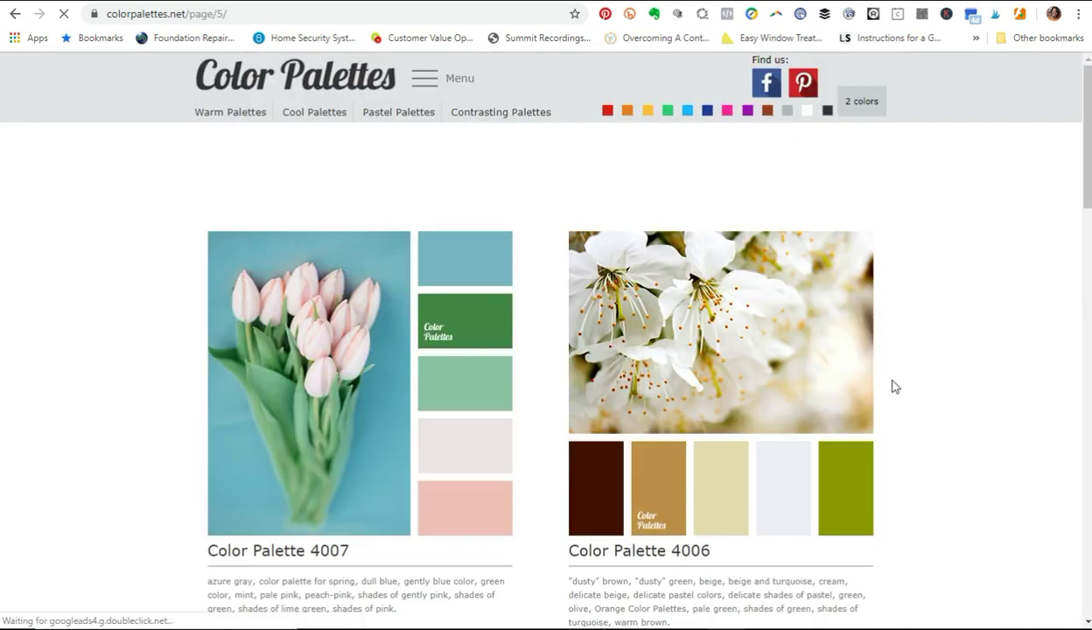
{"action": "scroll", "coordinate": [914, 382], "scroll_direction": "down", "scroll_amount": 5}
{"action": "scroll", "coordinate": [923, 377], "scroll_direction": "up", "scroll_amount": 5}
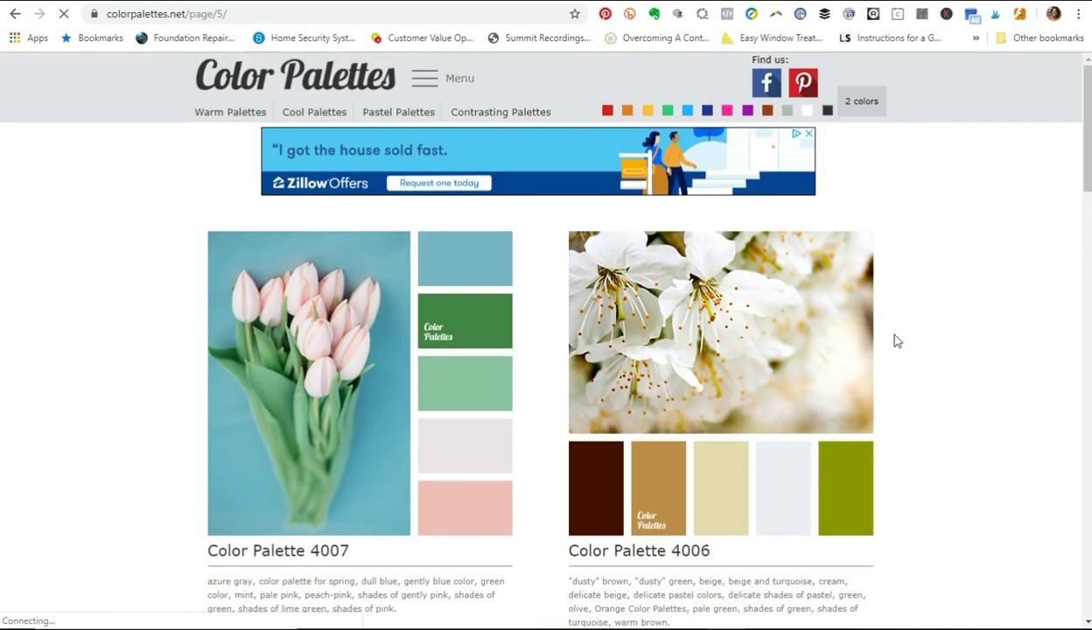
{"action": "left_click", "coordinate": [303, 558]}
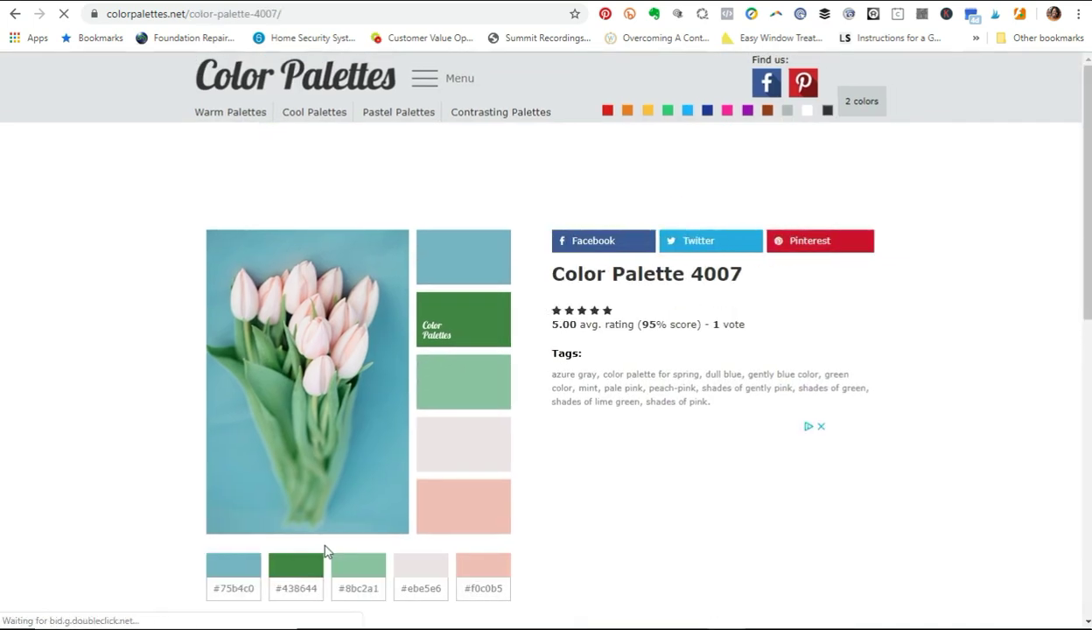
{"action": "scroll", "coordinate": [337, 473], "scroll_direction": "down", "scroll_amount": 1}
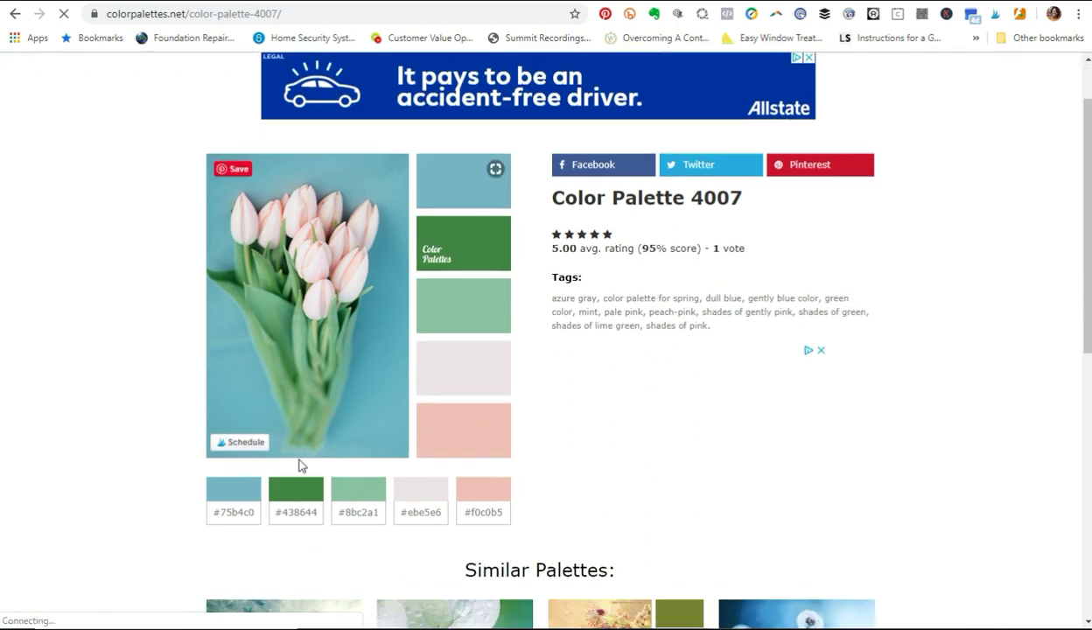
Step: Copy the blue #75b4c0 and add it as the first colour of a new palette in Canva's Brand Kit
{"action": "left_click", "coordinate": [234, 495]}
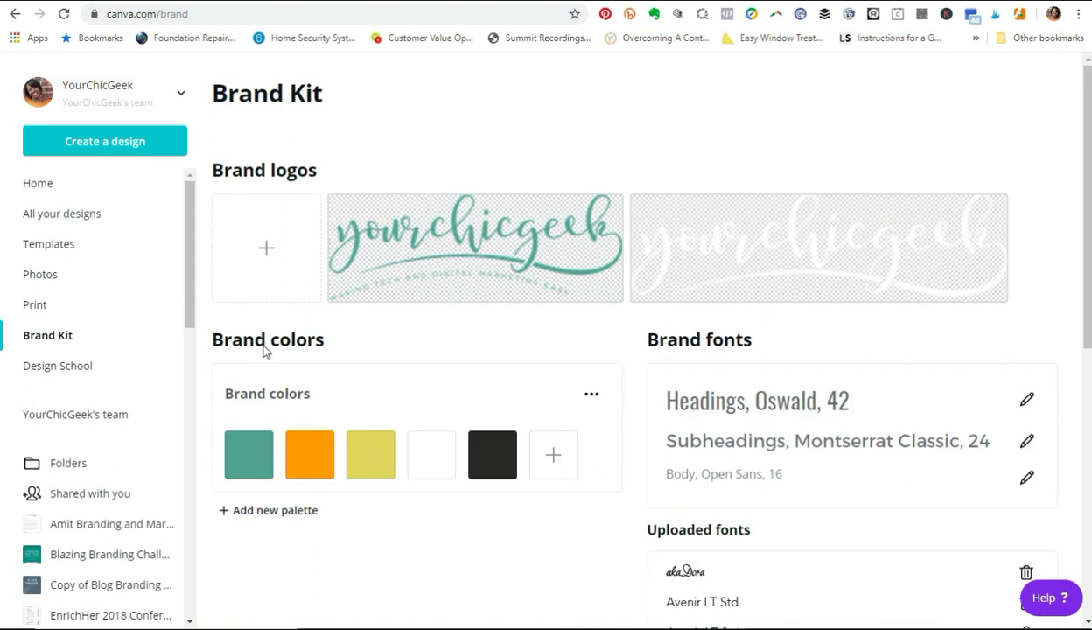
{"action": "left_click", "coordinate": [273, 510]}
{"action": "scroll", "coordinate": [312, 465], "scroll_direction": "down", "scroll_amount": 3}
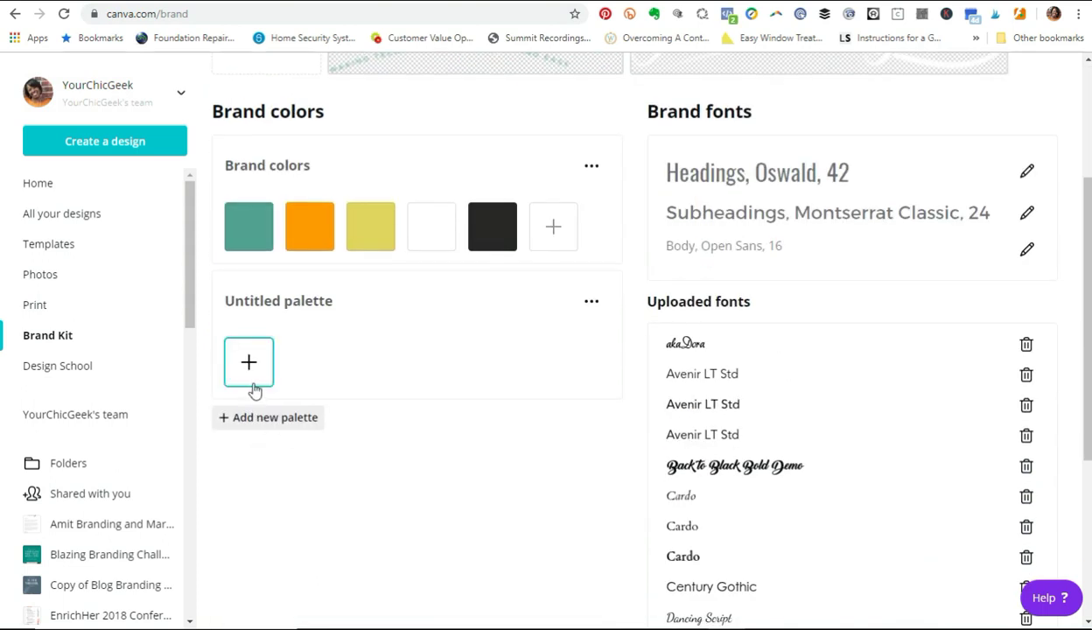
{"action": "left_click", "coordinate": [253, 377]}
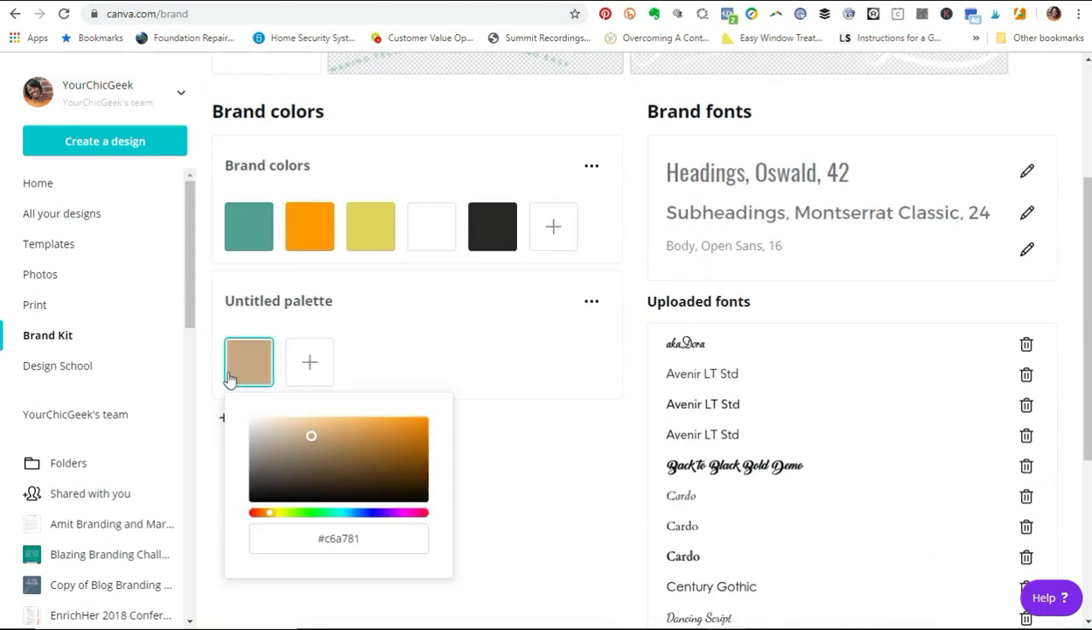
{"action": "left_click", "coordinate": [331, 535]}
{"action": "type", "text": "#7bbac4"}
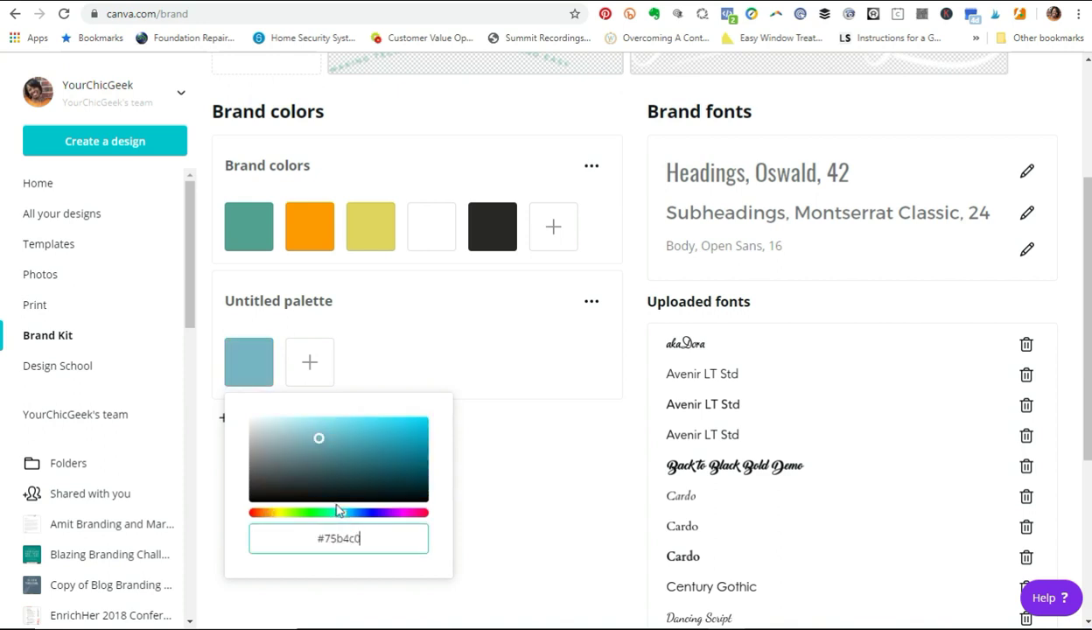
{"action": "left_click", "coordinate": [478, 472]}
Step: Copy the dark green #438644 from Color Palette 4007 and add it as the new Canva palette's second colour
{"action": "key", "text": "ctrl+Tab"}
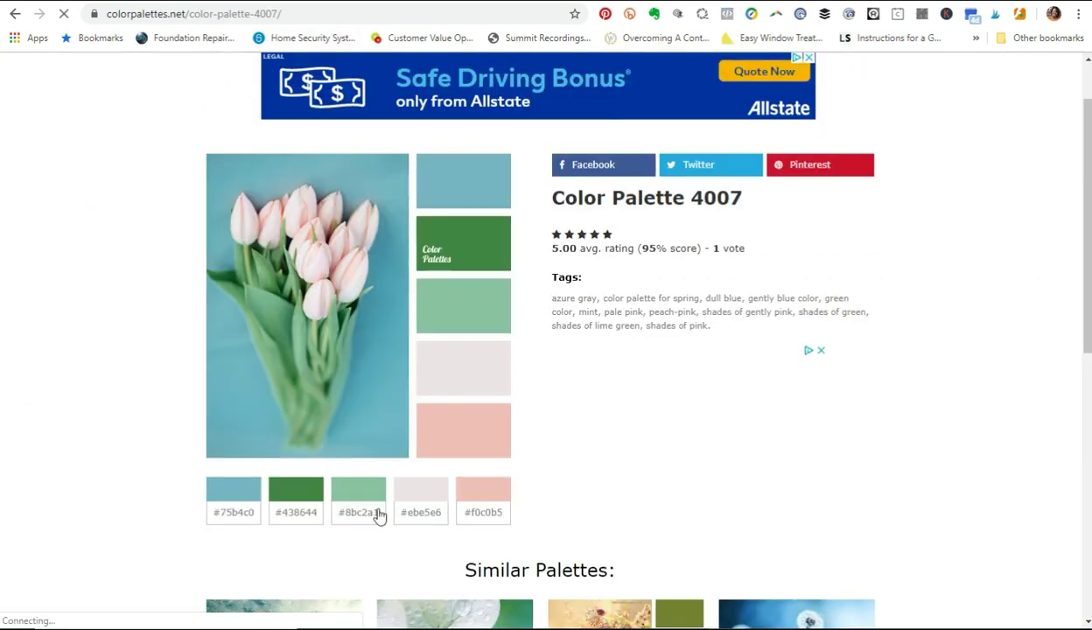
{"action": "left_click", "coordinate": [296, 507]}
{"action": "key", "text": "ctrl+Tab"}
{"action": "left_click", "coordinate": [310, 361]}
{"action": "left_click", "coordinate": [395, 539]}
{"action": "triple_click", "coordinate": [391, 538]}
{"action": "key", "text": "BackSpace"}
{"action": "key", "text": "ctrl+v"}
{"action": "left_click", "coordinate": [553, 578]}
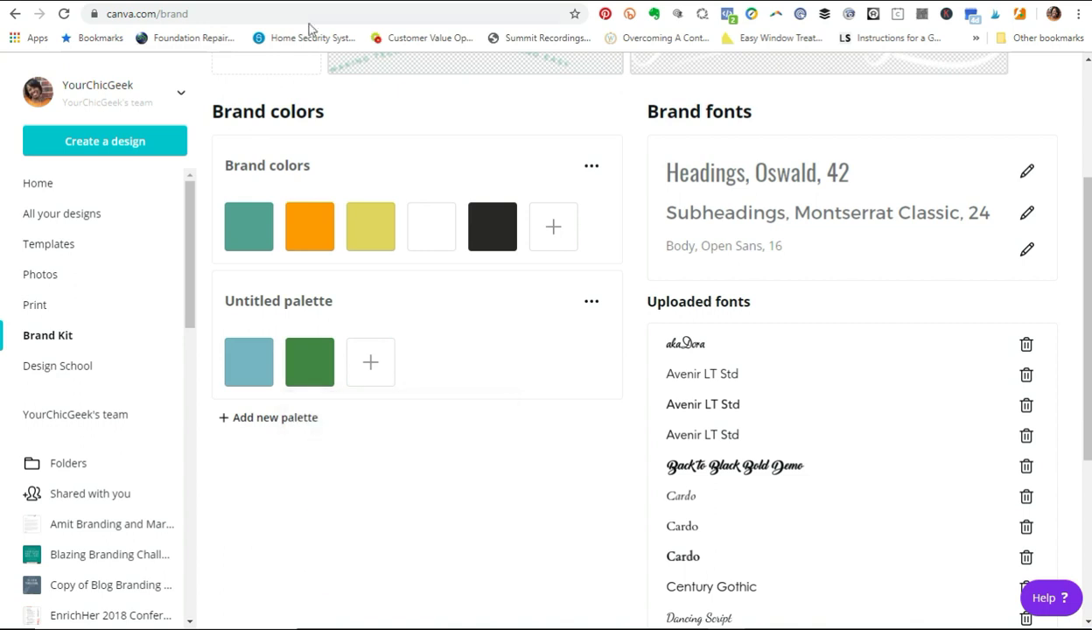
Step: Copy the light green #8bc2a1 from Color Palette 4007 and add it as the new Canva palette's third colour
{"action": "key", "text": "ctrl+Tab"}
{"action": "left_click", "coordinate": [360, 509]}
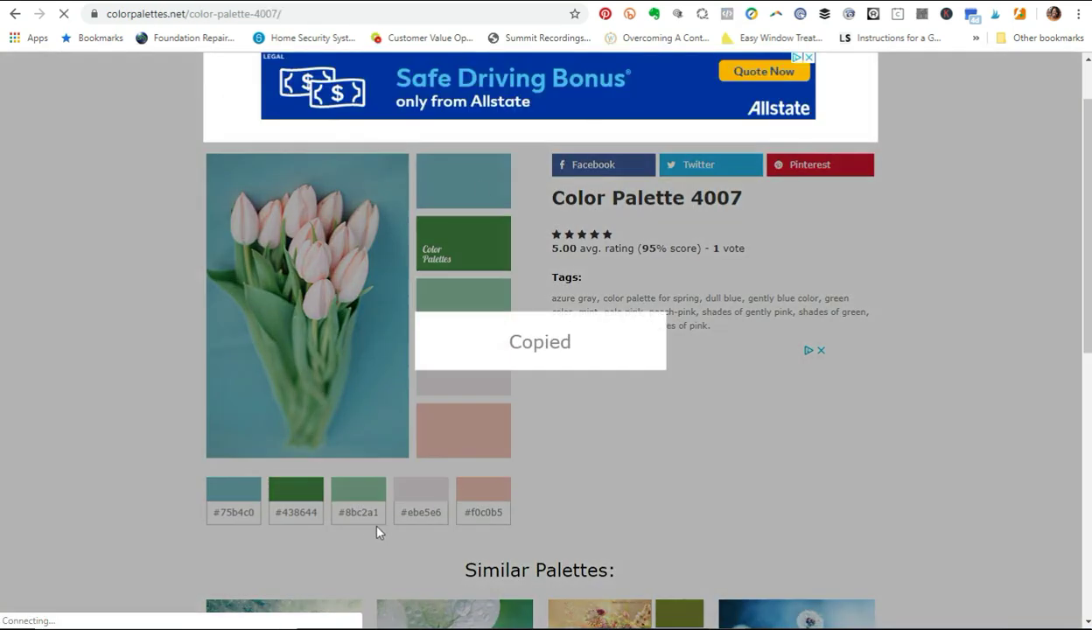
{"action": "key", "text": "ctrl+Tab"}
{"action": "left_click", "coordinate": [369, 365]}
{"action": "triple_click", "coordinate": [450, 535]}
{"action": "key", "text": "ctrl+v"}
{"action": "left_click", "coordinate": [307, 528]}
Step: Copy the pale grey #ebe5e6 from Color Palette 4007 and add it as the new Canva palette's fourth colour
{"action": "key", "text": "ctrl+Tab"}
{"action": "left_click", "coordinate": [421, 488]}
{"action": "key", "text": "ctrl+Tab"}
{"action": "left_click", "coordinate": [442, 376]}
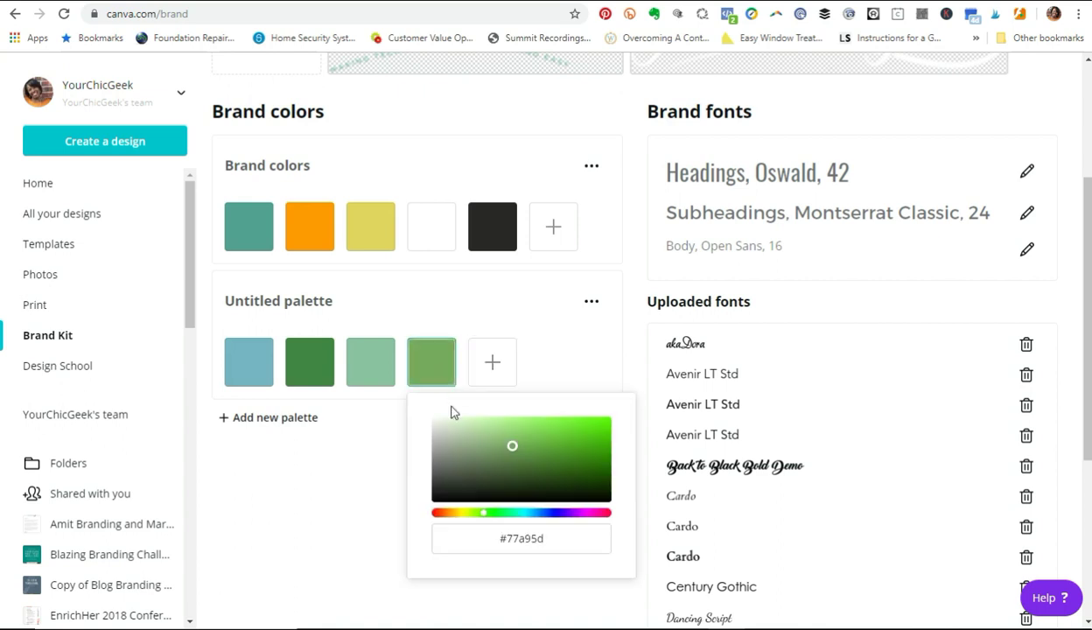
{"action": "triple_click", "coordinate": [519, 542]}
{"action": "key", "text": "ctrl+v"}
{"action": "left_click", "coordinate": [341, 505]}
Step: Copy the pink #f0c0b5 from Color Palette 4007 and add it as the new Canva palette's fifth colour
{"action": "key", "text": "ctrl+Tab"}
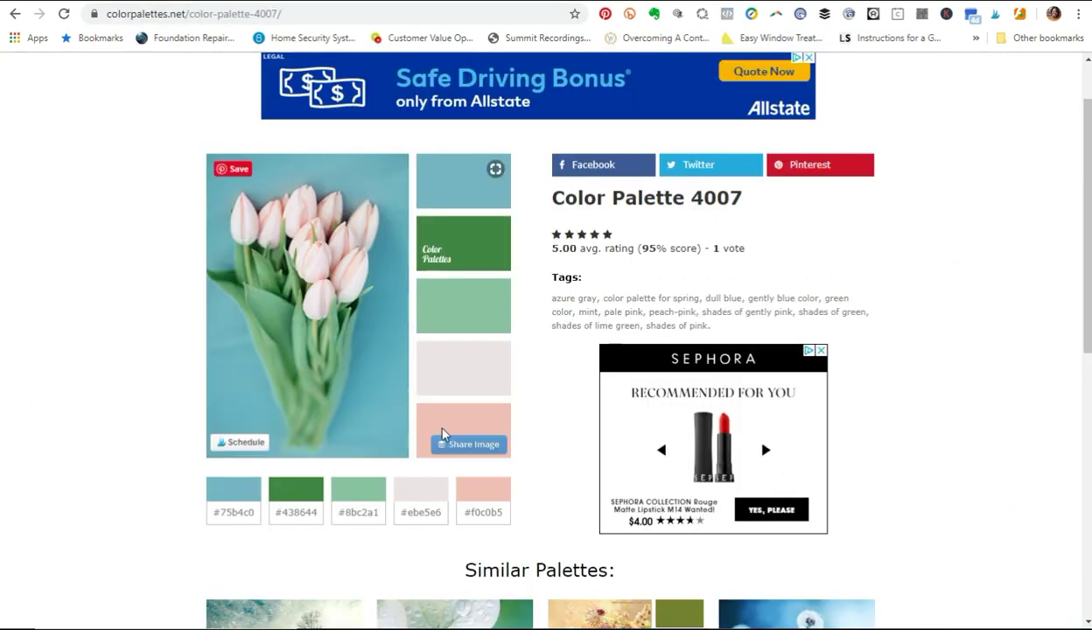
{"action": "left_click", "coordinate": [483, 505]}
{"action": "key", "text": "ctrl+shift+Tab"}
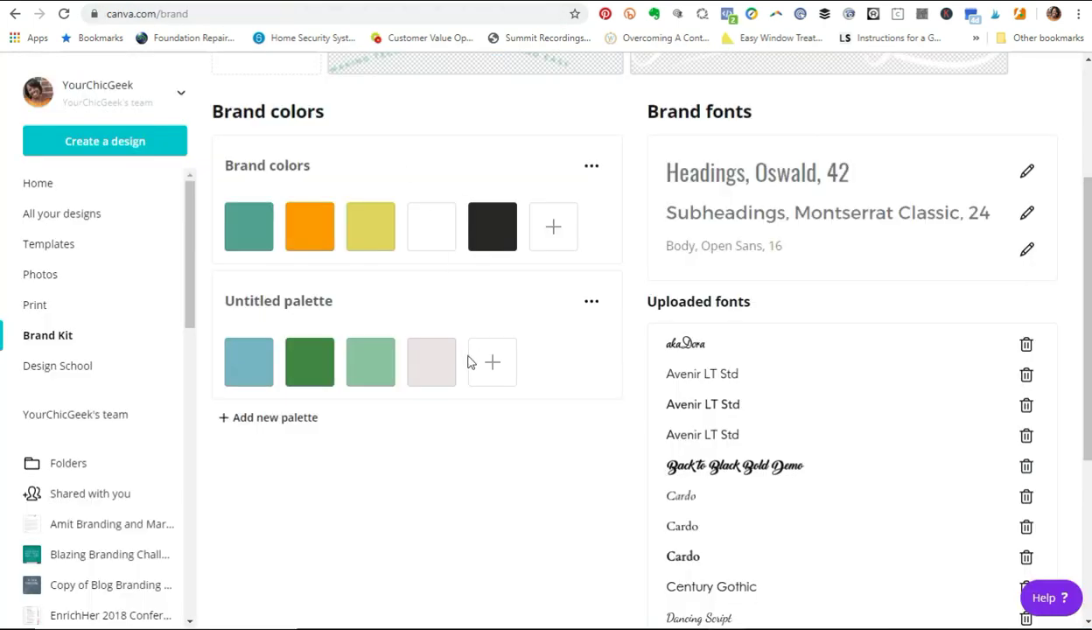
{"action": "left_click", "coordinate": [488, 361]}
{"action": "double_click", "coordinate": [570, 538]}
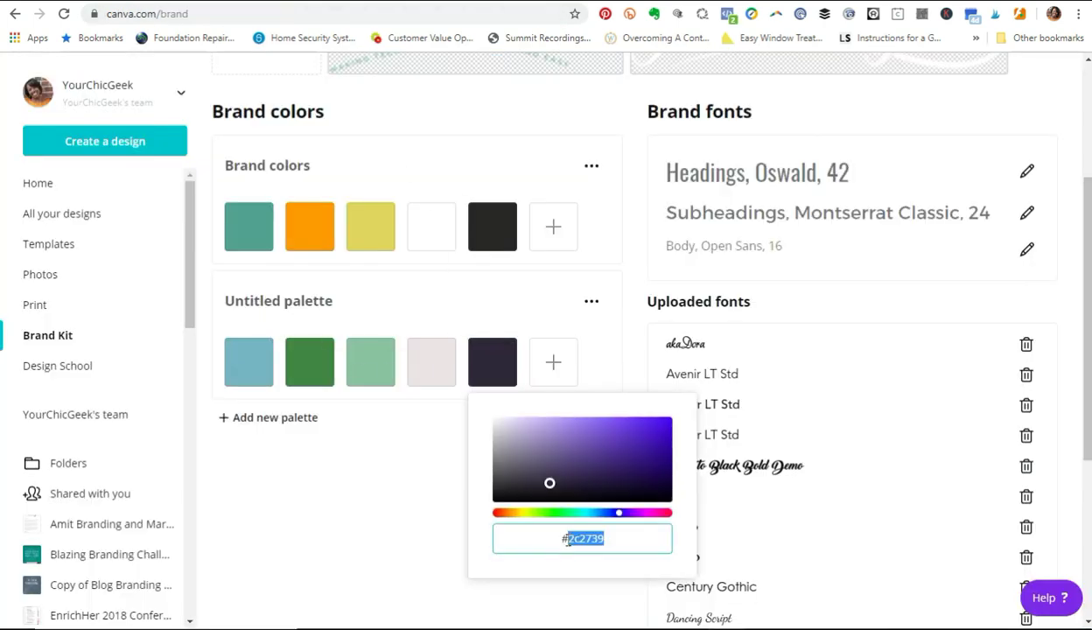
{"action": "key", "text": "ctrl+v"}
{"action": "left_click", "coordinate": [398, 534]}
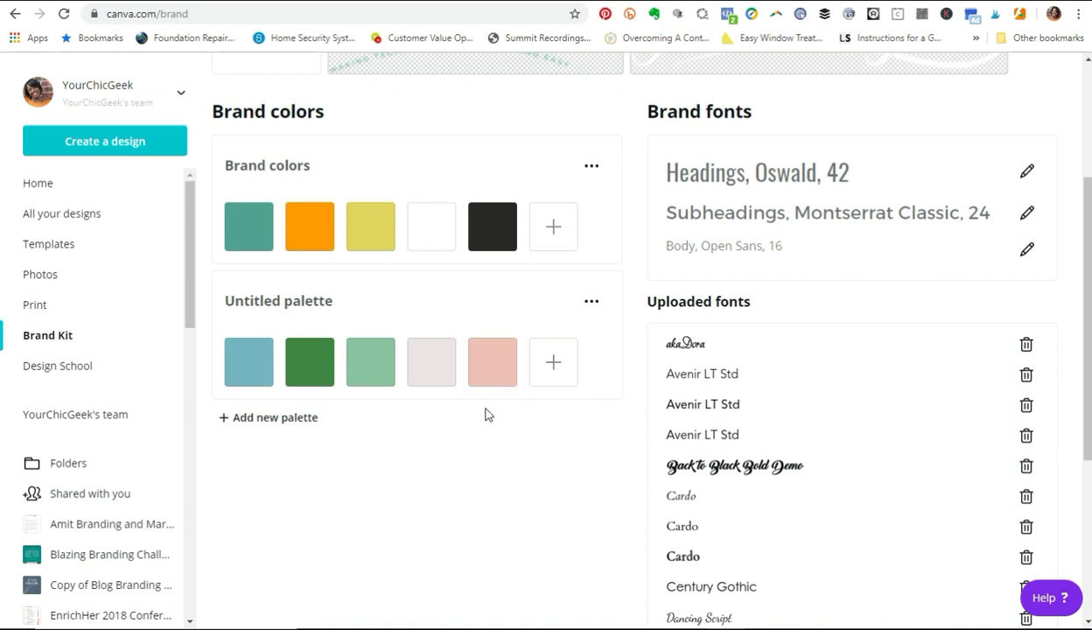
Step: Rename the untitled five-colour palette as "Potential Brand Color Scheme #2"
{"action": "left_click", "coordinate": [314, 304]}
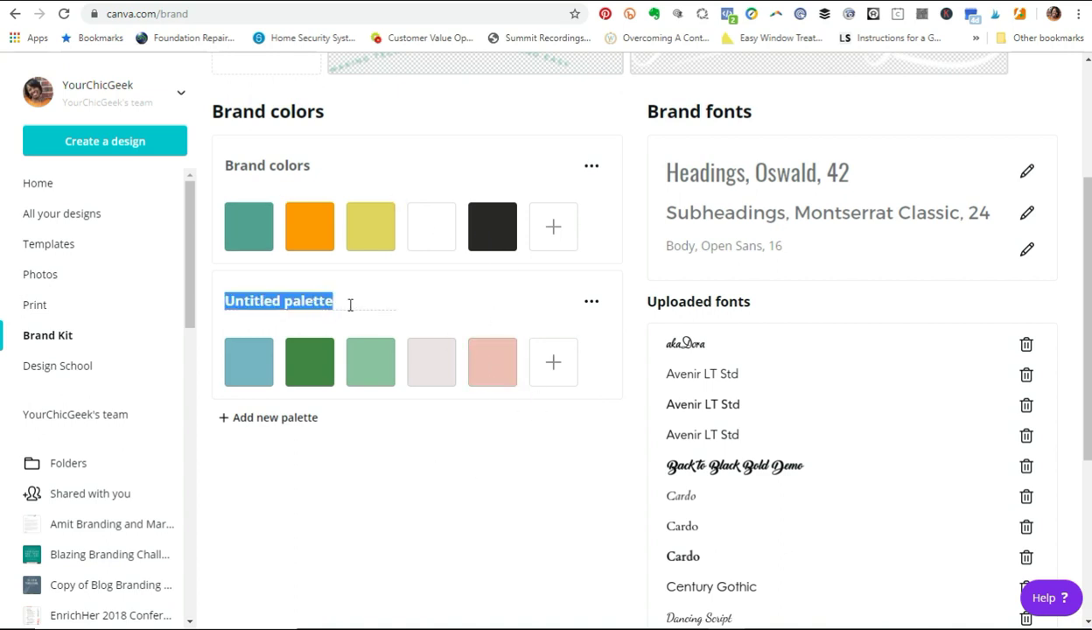
{"action": "type", "text": "Bran"}
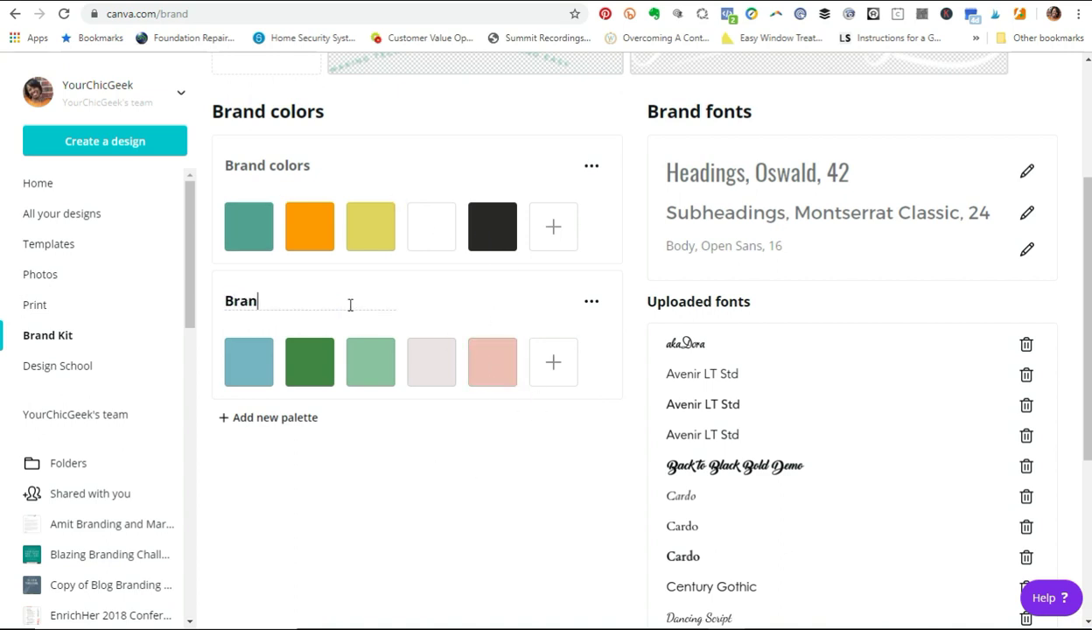
{"action": "type", "text": "d Color Scheme #2"}
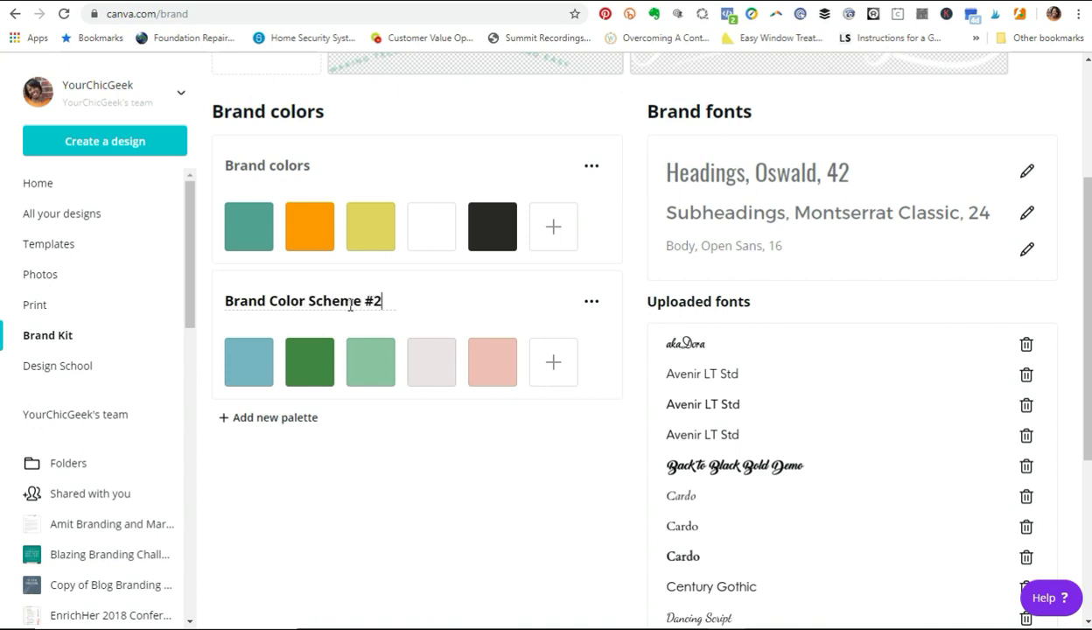
{"action": "type", "text": "Potential"}
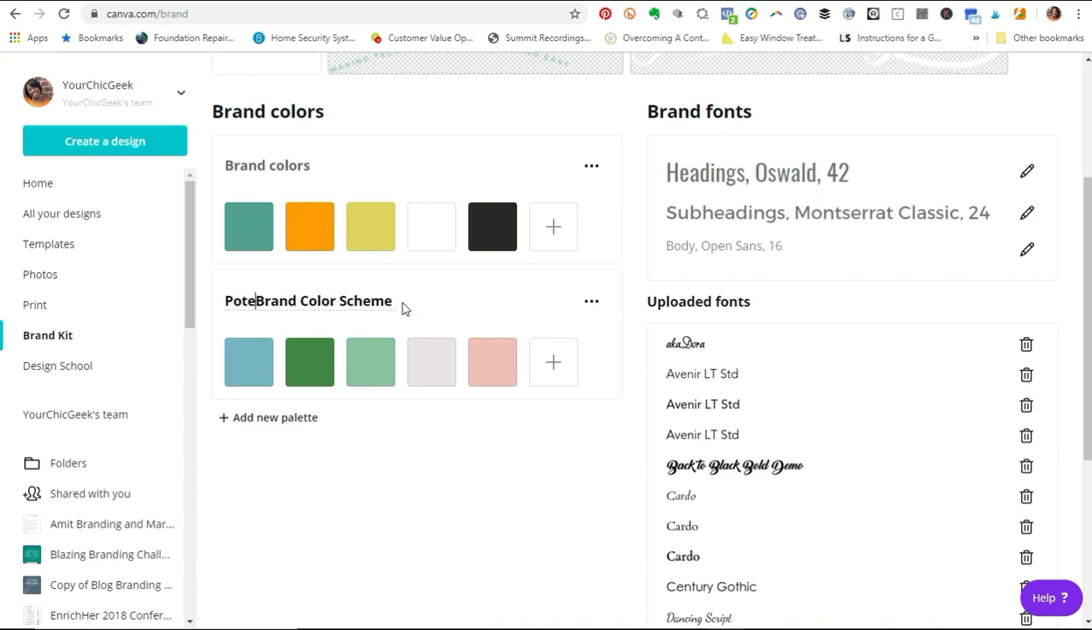
{"action": "key", "text": "Return"}
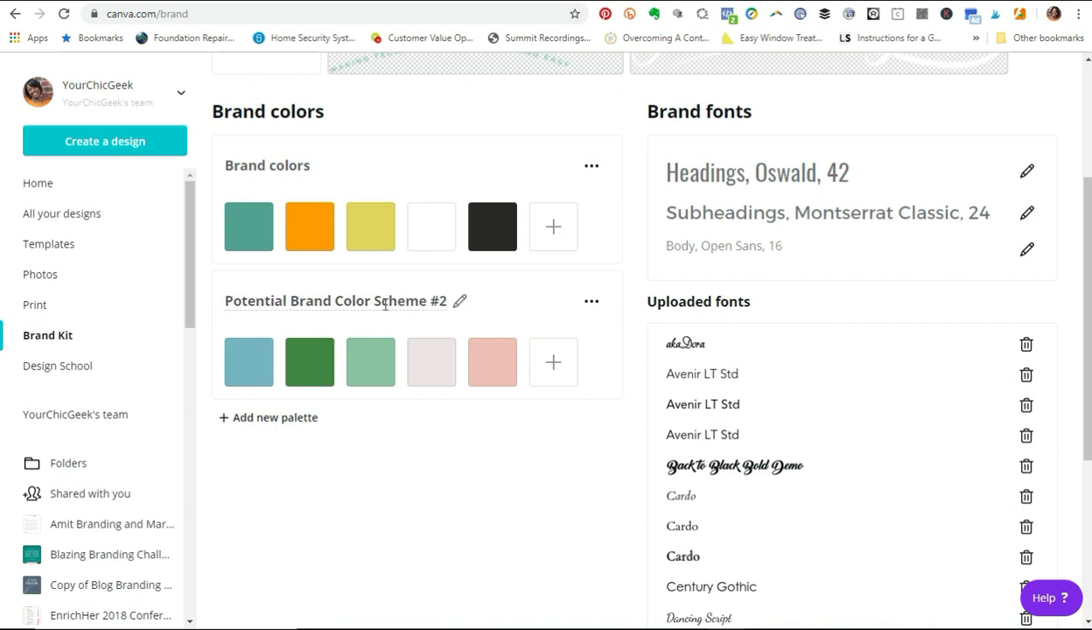
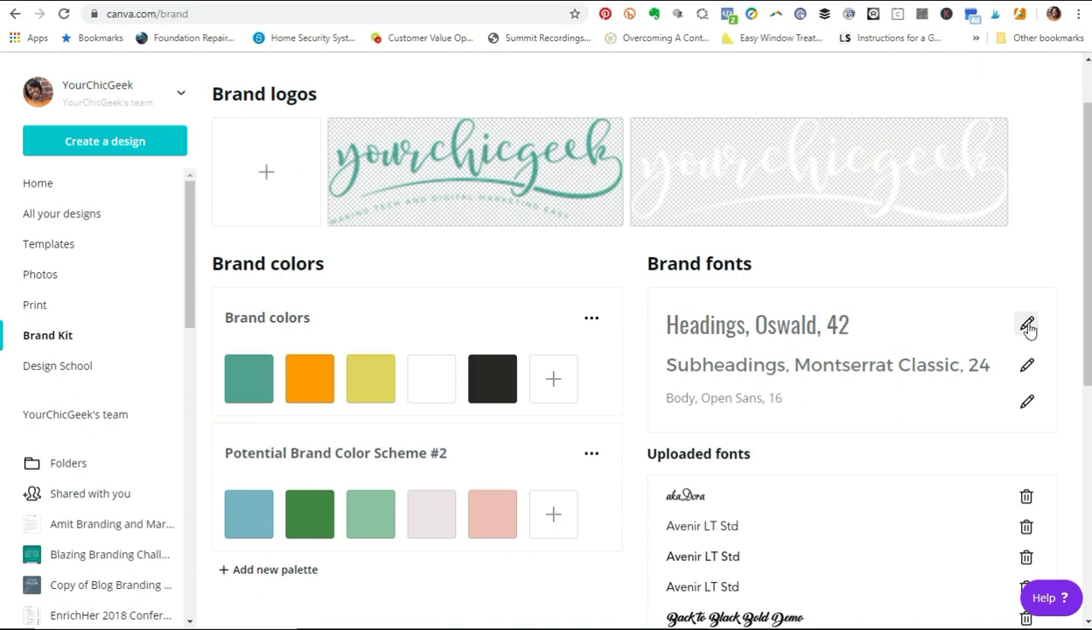
Step: Examine the fonts available for the Headings brand font, including the uploaded and English fonts
{"action": "left_click", "coordinate": [1027, 325]}
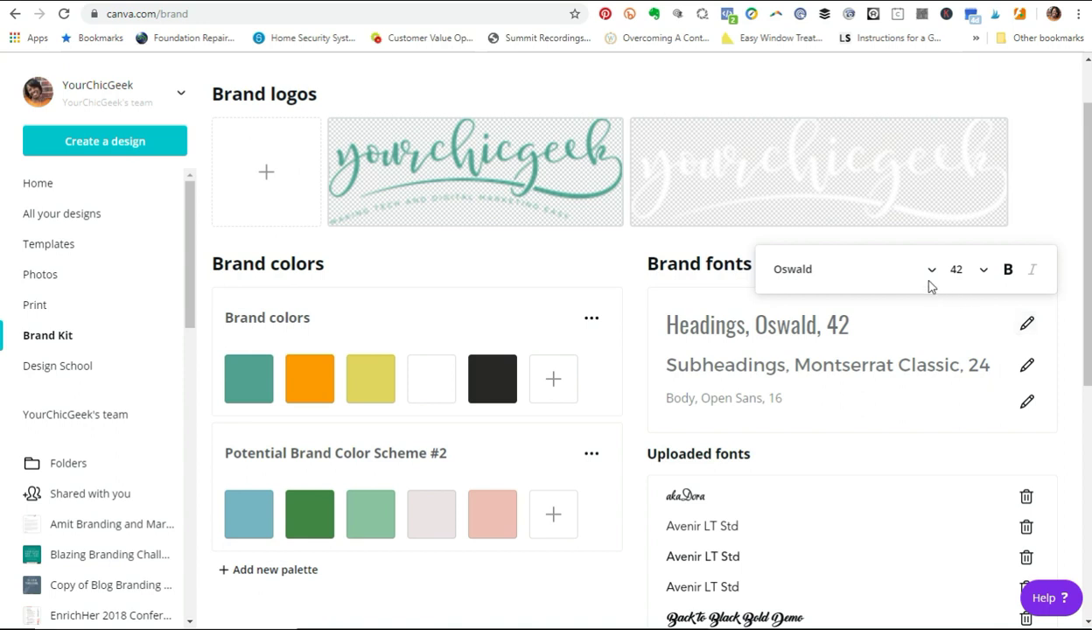
{"action": "left_click", "coordinate": [900, 276]}
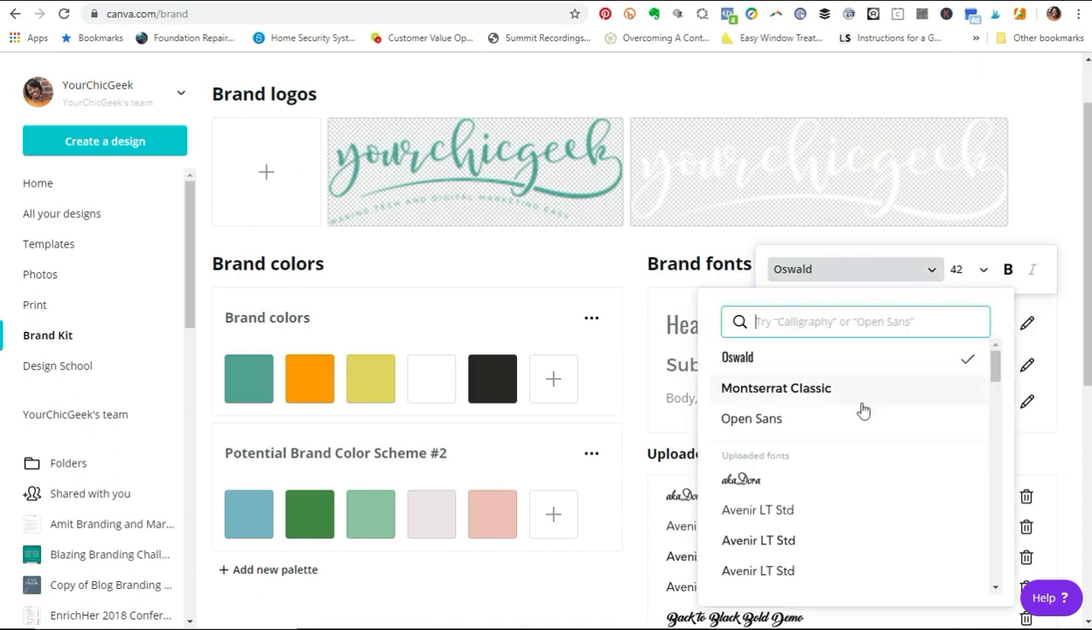
{"action": "scroll", "coordinate": [864, 404], "scroll_direction": "down", "scroll_amount": 10}
{"action": "scroll", "coordinate": [864, 404], "scroll_direction": "down", "scroll_amount": 10}
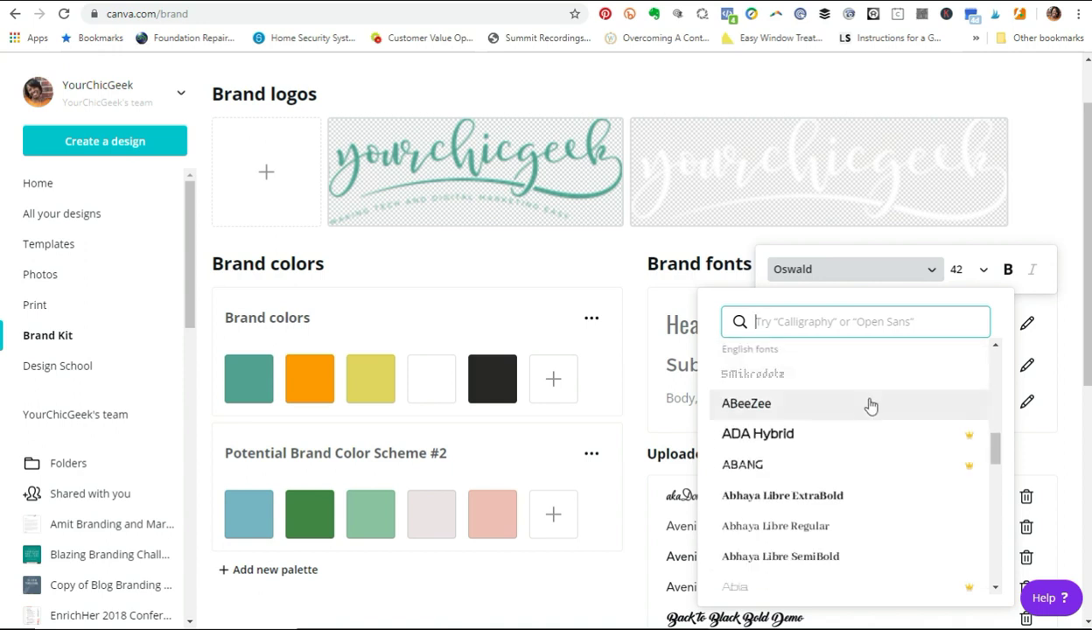
{"action": "scroll", "coordinate": [872, 404], "scroll_direction": "down", "scroll_amount": 4}
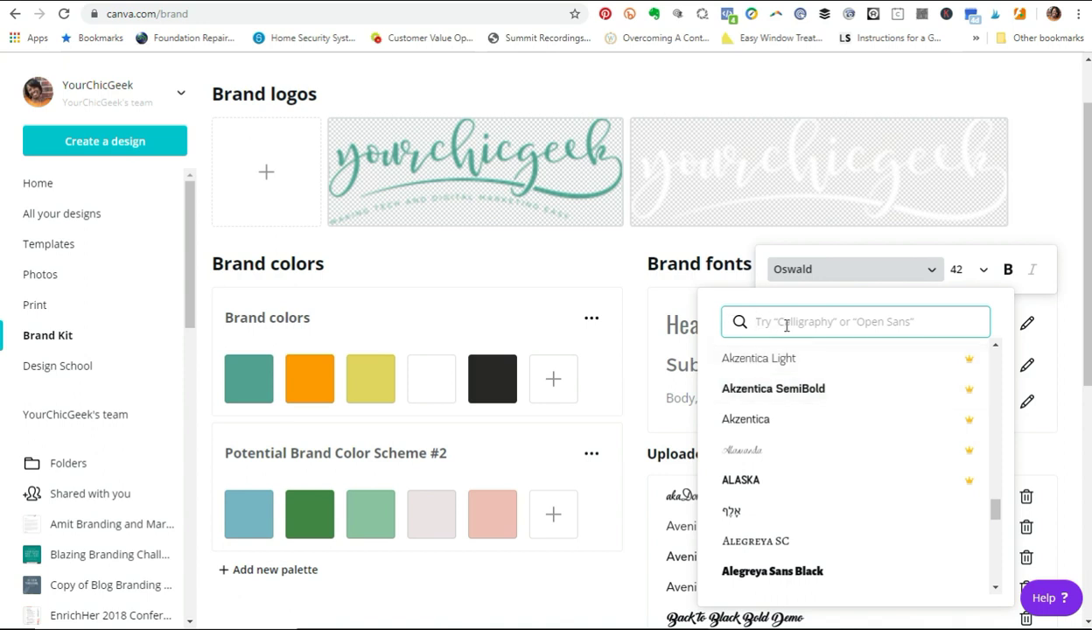
{"action": "scroll", "coordinate": [809, 429], "scroll_direction": "down", "scroll_amount": 2}
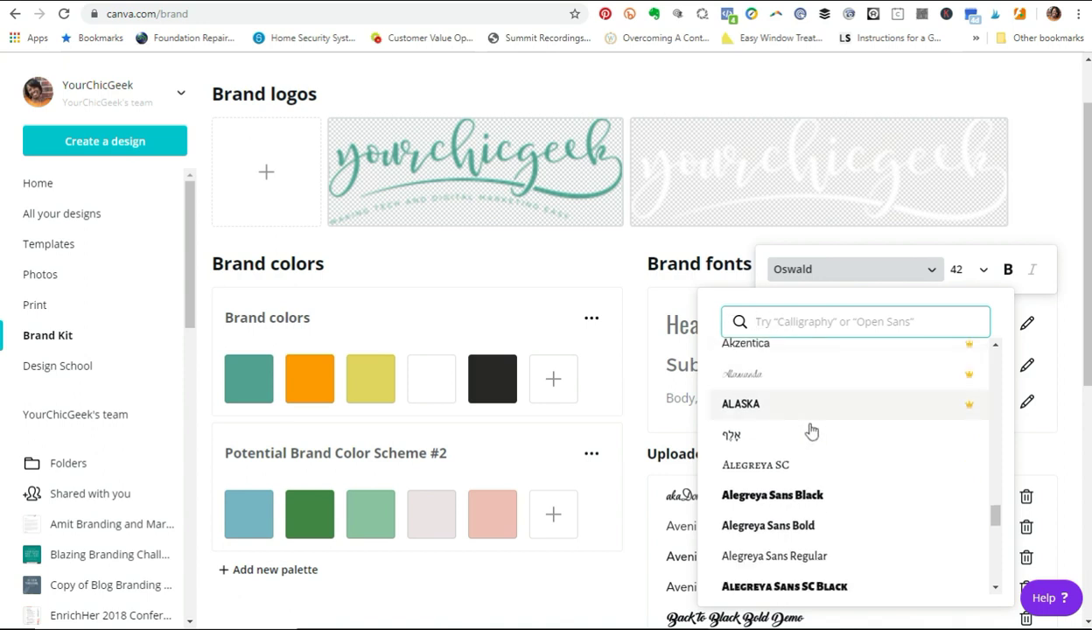
{"action": "scroll", "coordinate": [845, 507], "scroll_direction": "down", "scroll_amount": 8}
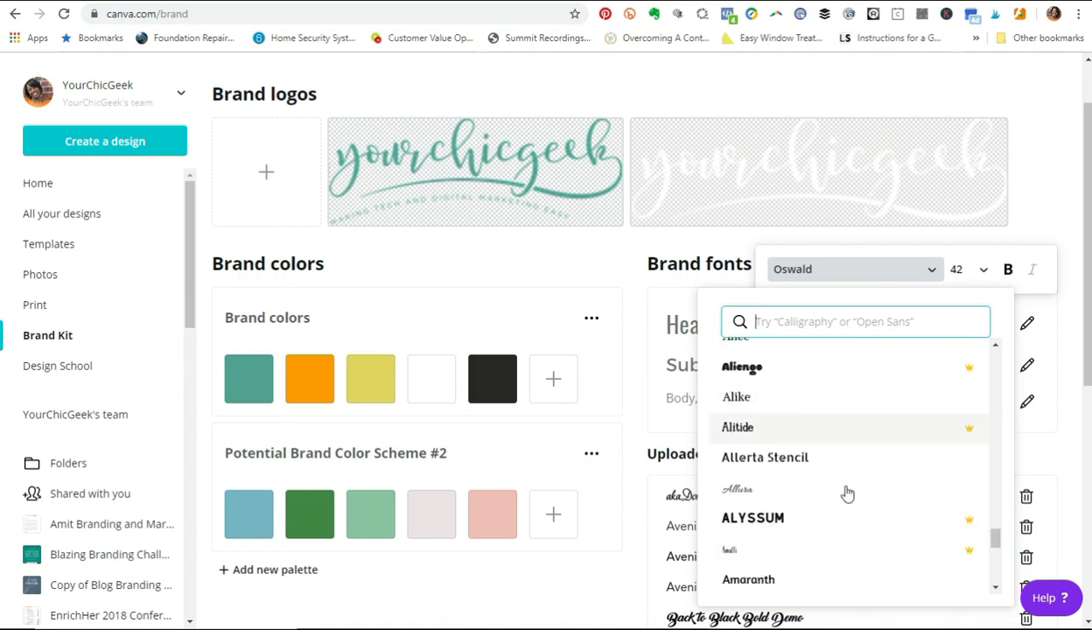
{"action": "scroll", "coordinate": [844, 481], "scroll_direction": "up", "scroll_amount": 4}
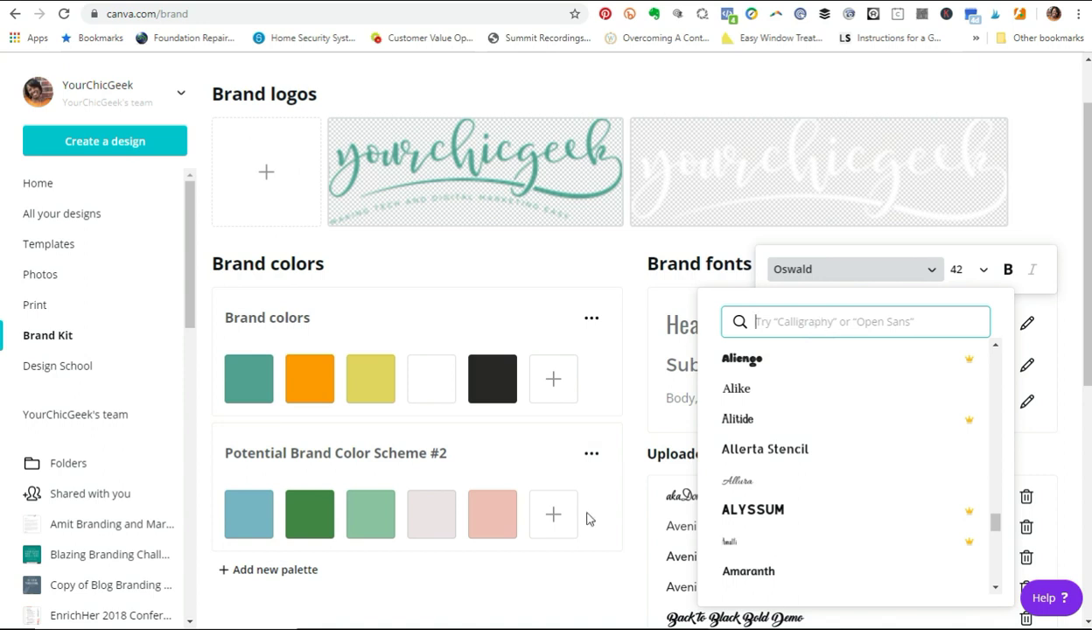
{"action": "left_click", "coordinate": [602, 552]}
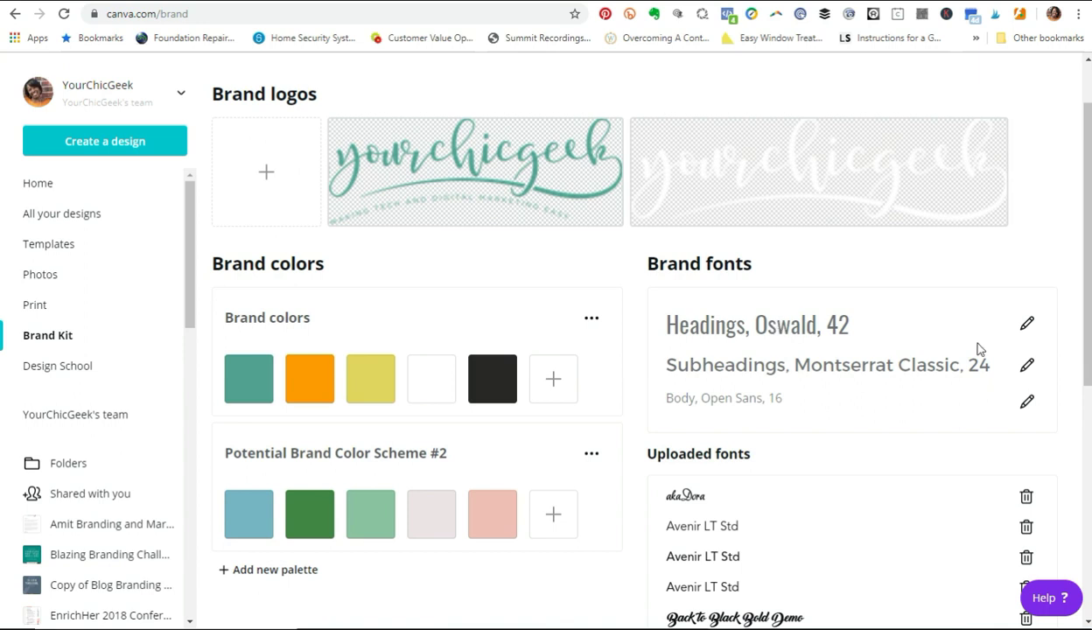
Step: Set the Headings brand font to Libre Baskerville at size 36
{"action": "left_click", "coordinate": [1026, 324]}
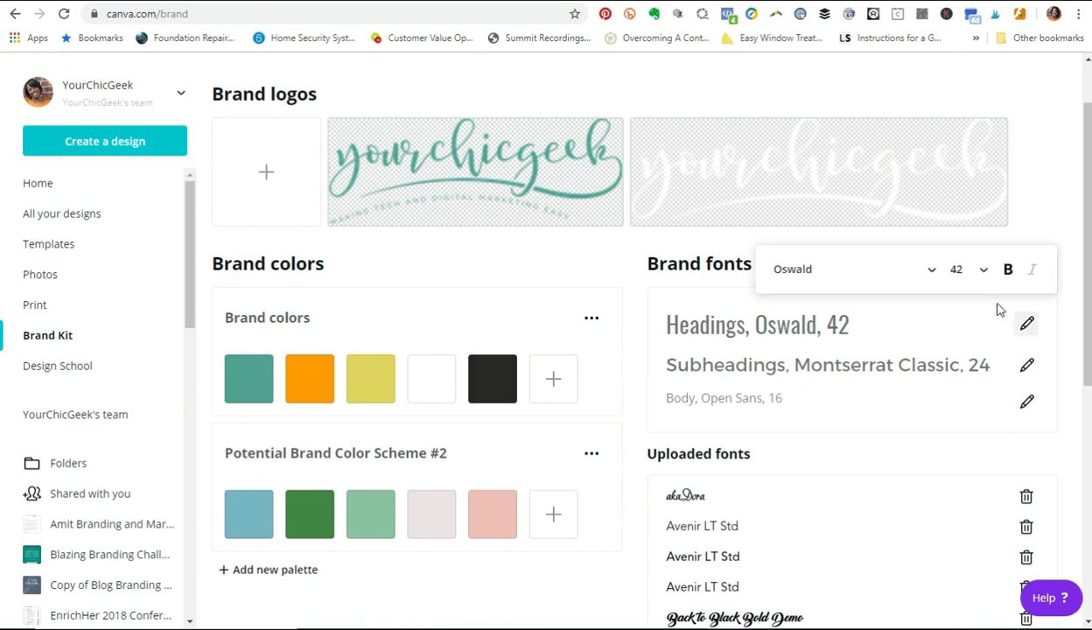
{"action": "left_click", "coordinate": [914, 272]}
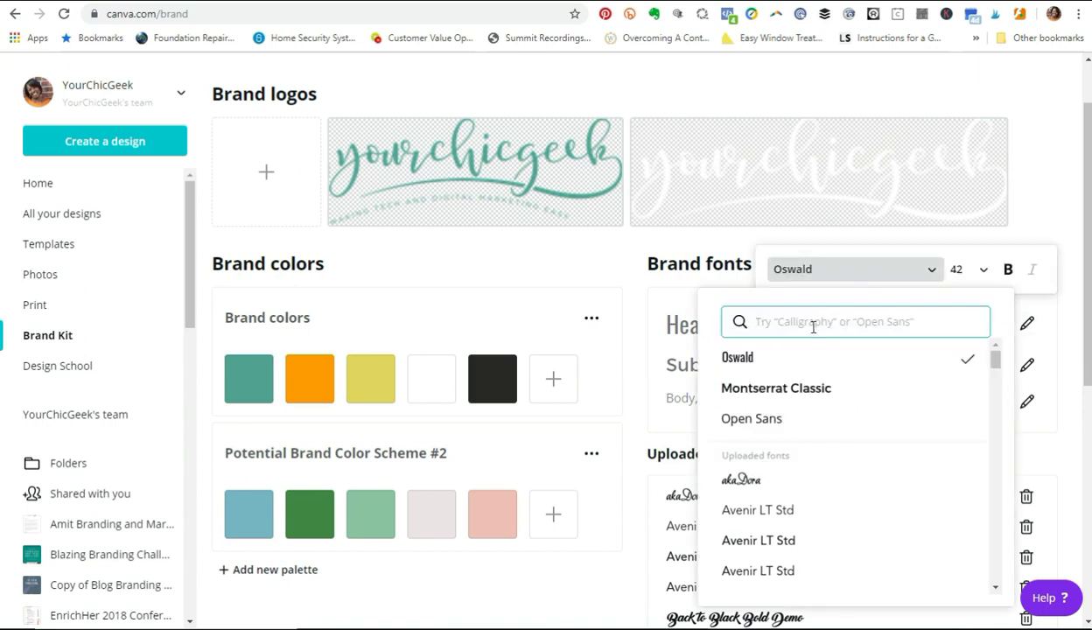
{"action": "type", "text": "Libre B"}
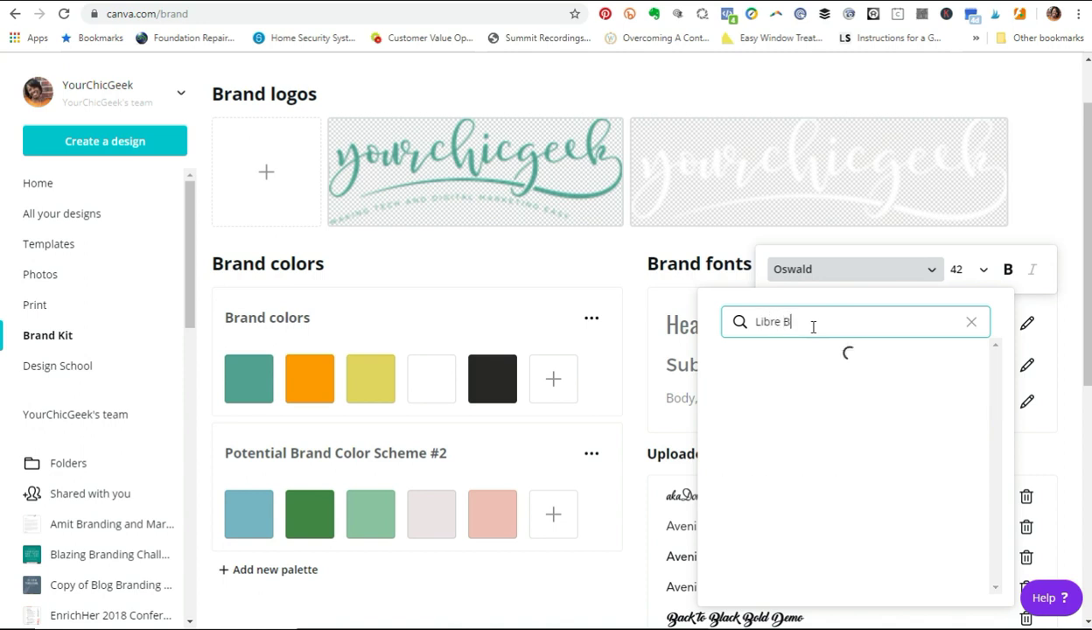
{"action": "type", "text": "askerville"}
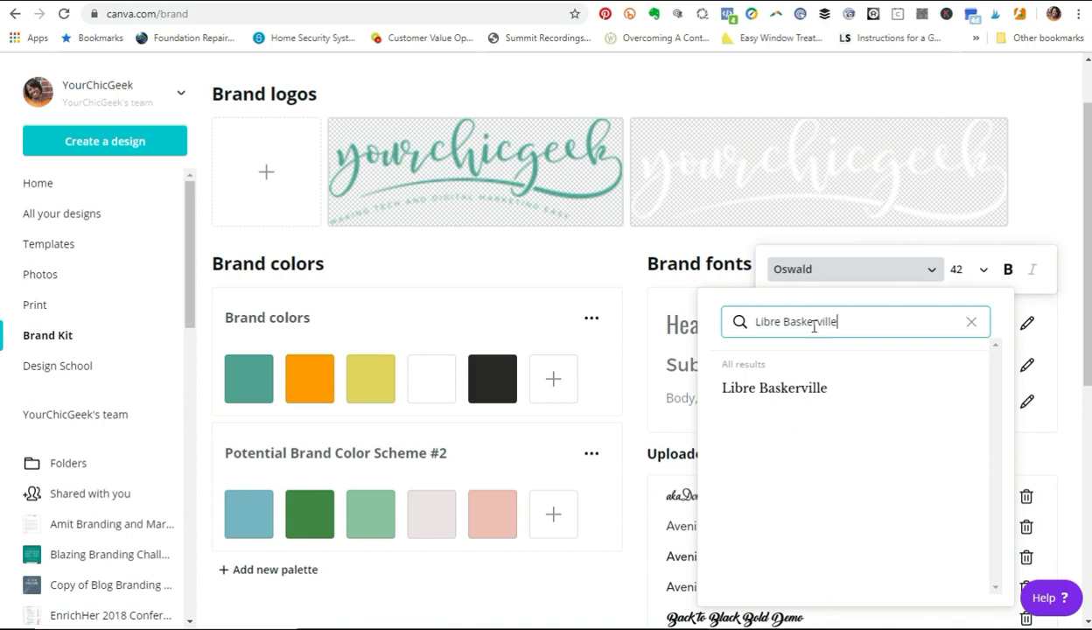
{"action": "left_click", "coordinate": [779, 388]}
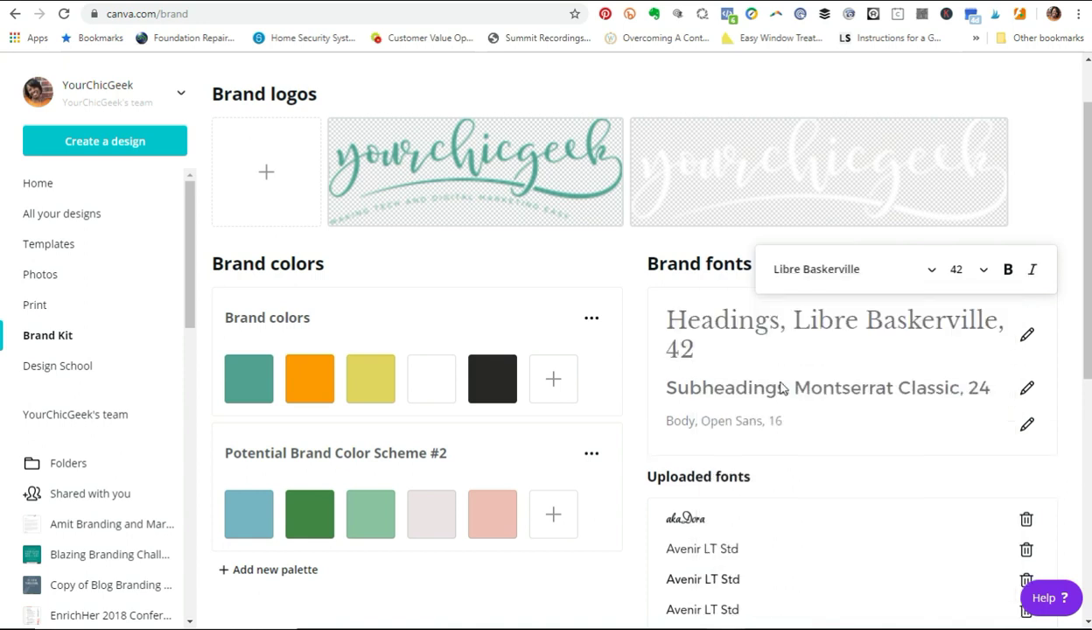
{"action": "left_click", "coordinate": [1027, 337]}
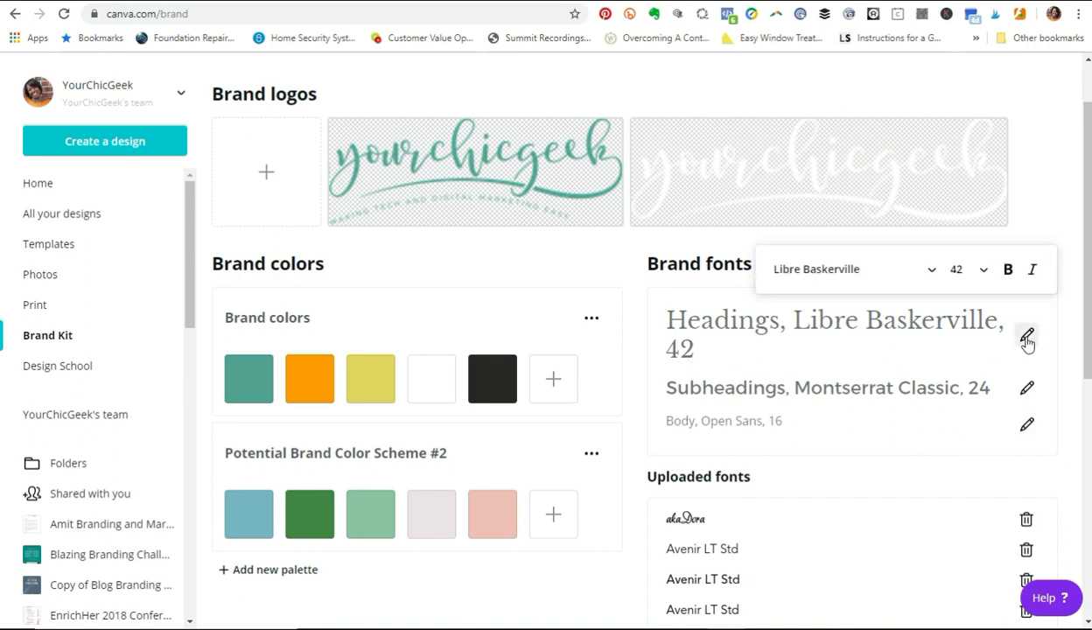
{"action": "left_click", "coordinate": [965, 271]}
{"action": "left_click", "coordinate": [958, 368]}
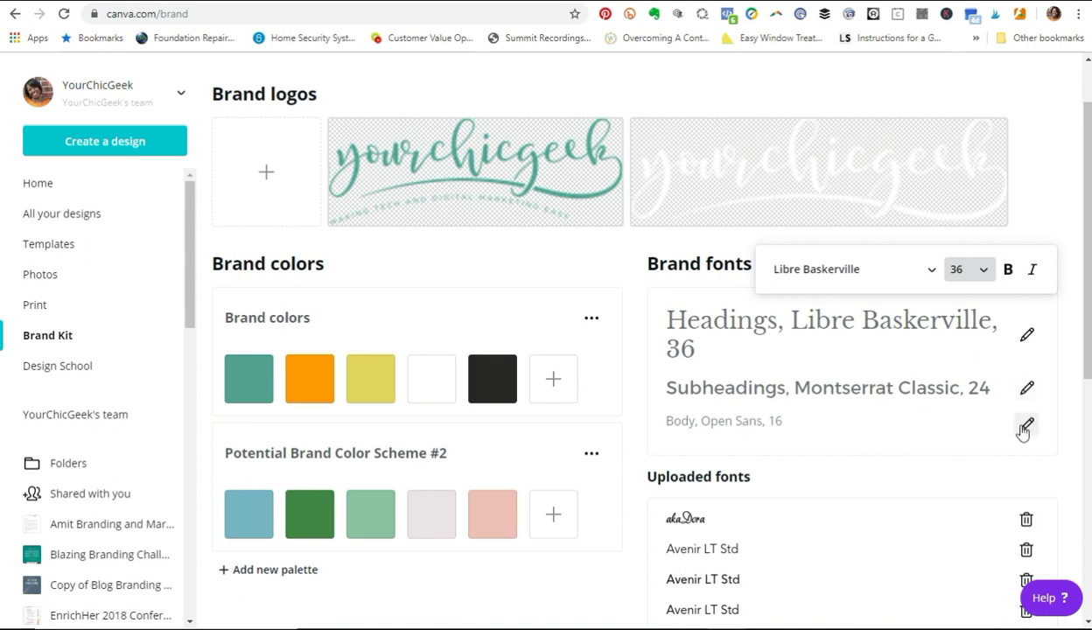
Step: Restore the Headings brand font to Oswald at size 42
{"action": "left_click", "coordinate": [1026, 337]}
{"action": "left_click", "coordinate": [1026, 337]}
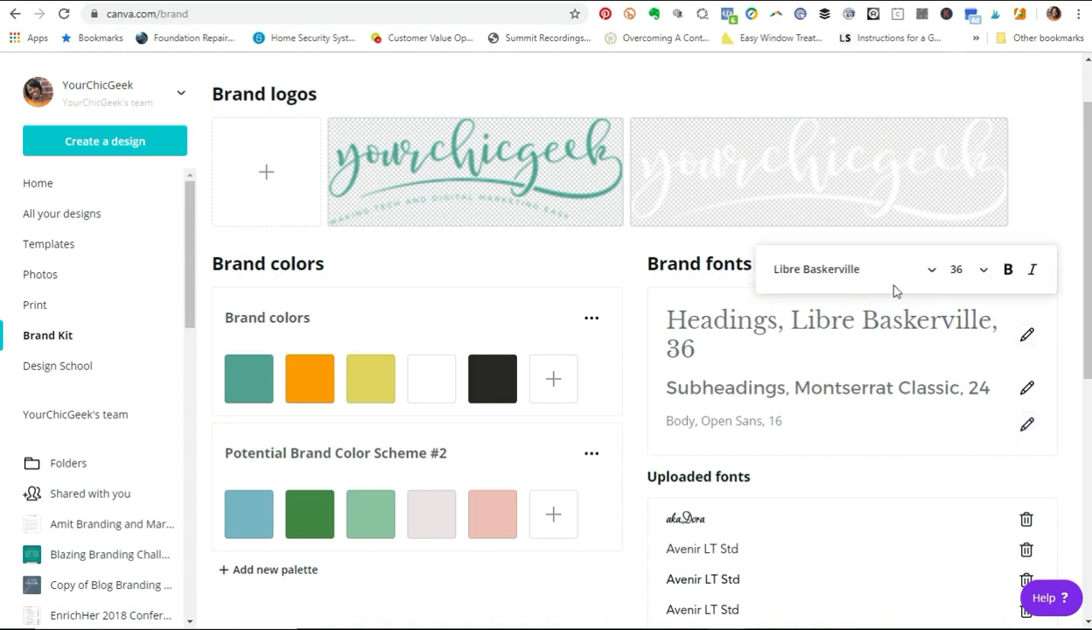
{"action": "left_click", "coordinate": [831, 357]}
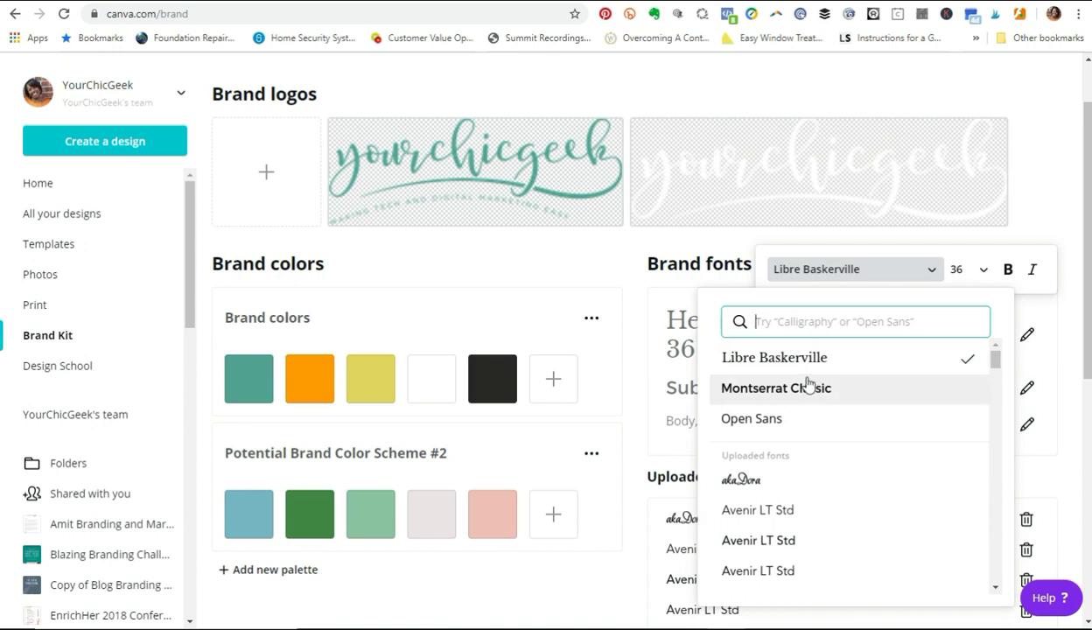
{"action": "type", "text": "Oswald"}
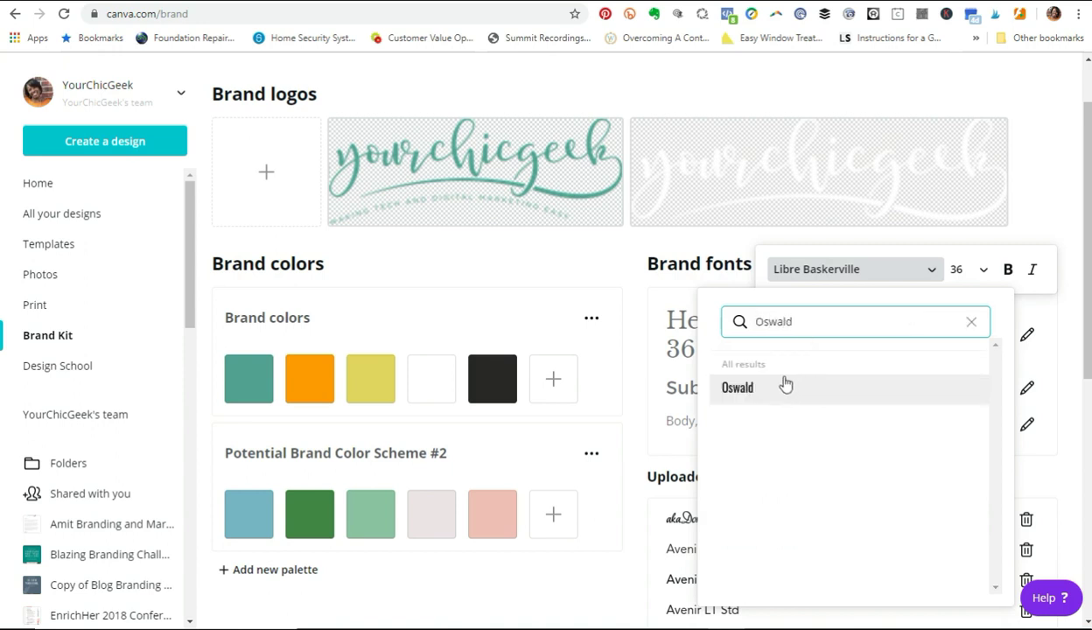
{"action": "left_click", "coordinate": [796, 385]}
{"action": "left_click", "coordinate": [975, 274]}
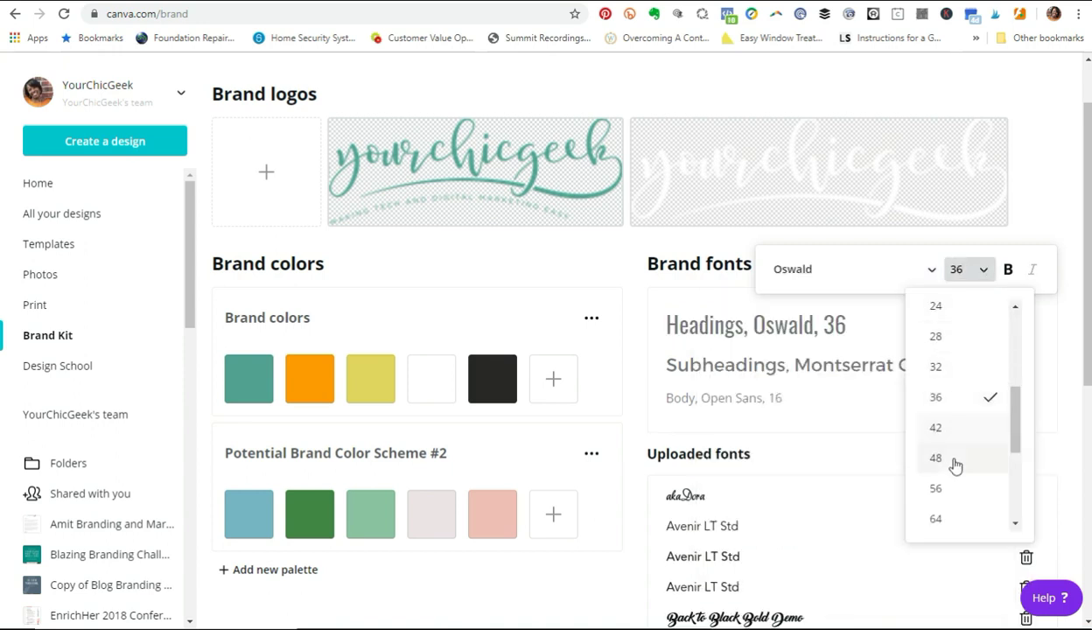
{"action": "left_click", "coordinate": [937, 424]}
{"action": "left_click", "coordinate": [619, 566]}
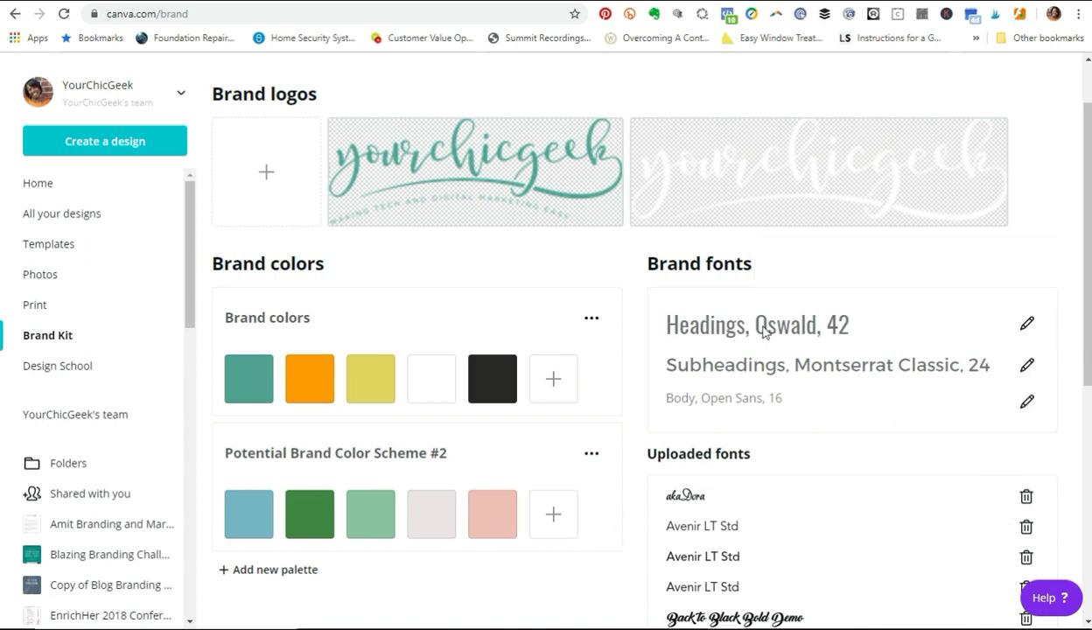
Step: Open the Canva home page in a new browser tab and create a blank Animated Social Media design
{"action": "scroll", "coordinate": [750, 324], "scroll_direction": "down", "scroll_amount": 1}
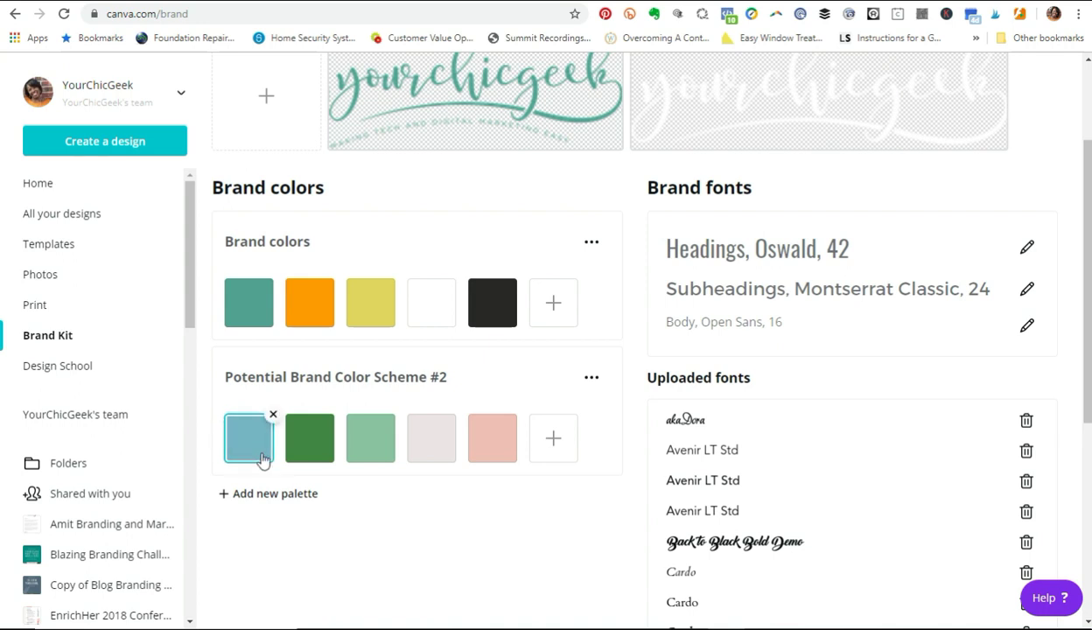
{"action": "scroll", "coordinate": [442, 377], "scroll_direction": "up", "scroll_amount": 2}
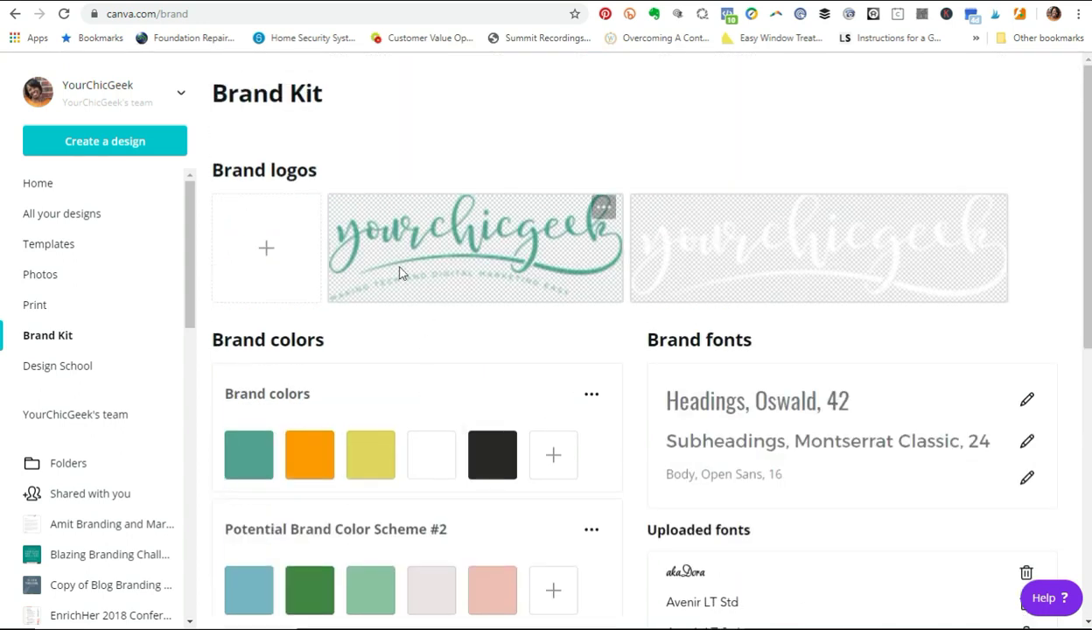
{"action": "key", "text": "ctrl+t"}
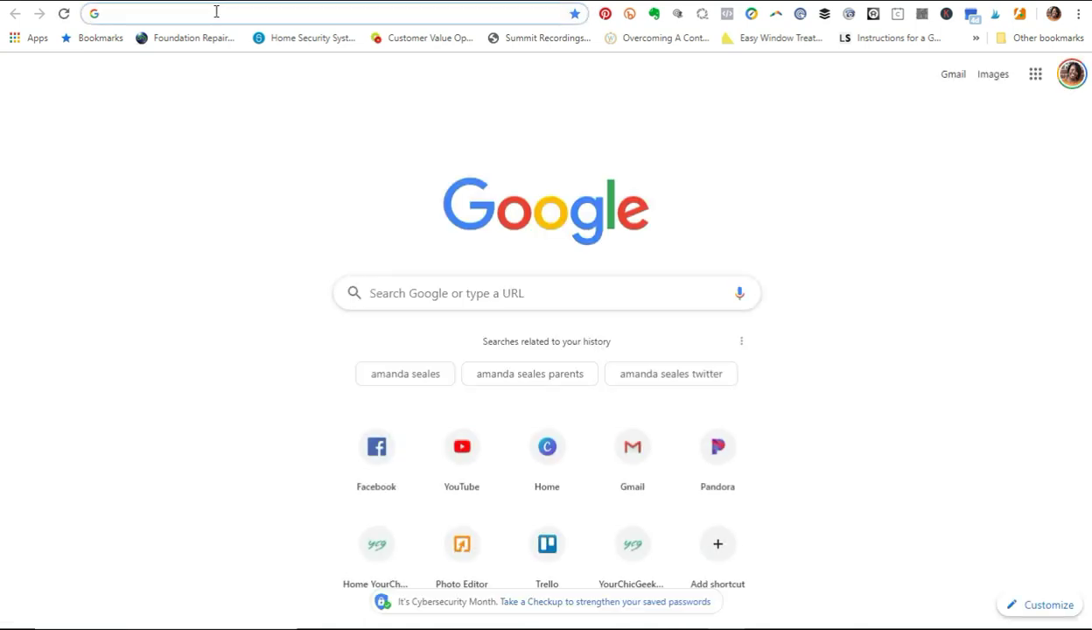
{"action": "type", "text": "canva"}
{"action": "key", "text": "Return"}
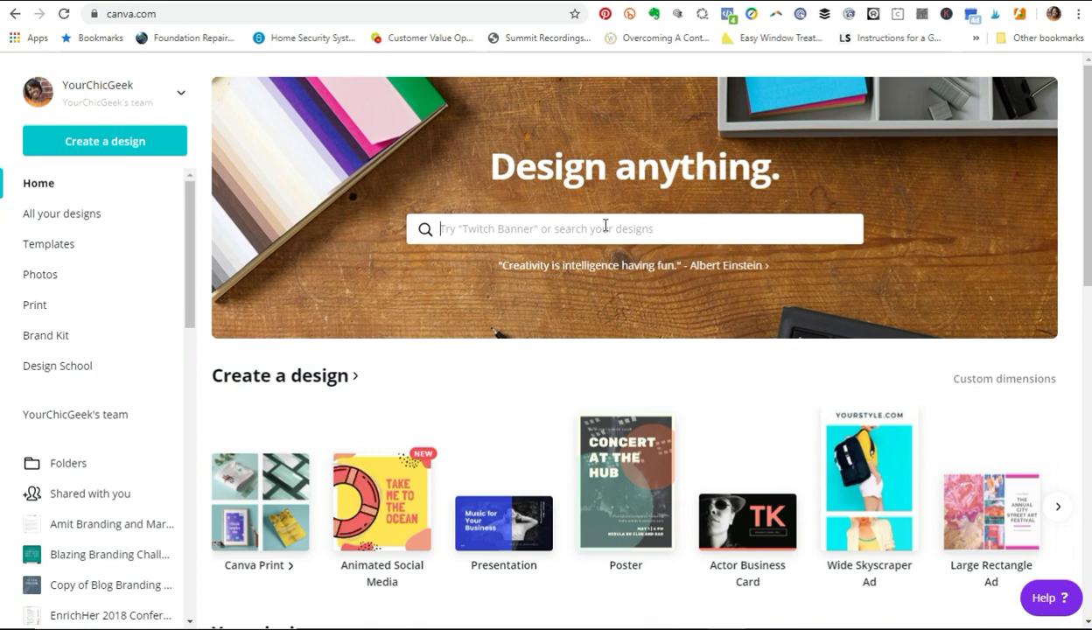
{"action": "left_click", "coordinate": [372, 493]}
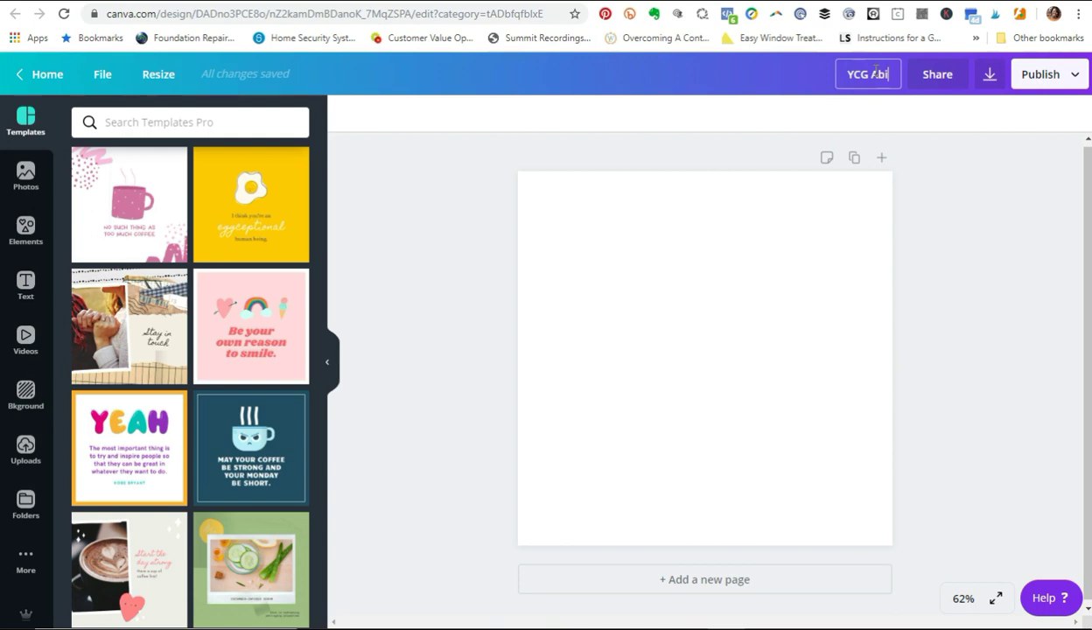
Step: Name the new design "YCG Animation Example #1"
{"action": "key", "text": "BackSpace"}
{"action": "key", "text": "BackSpace"}
{"action": "type", "text": "nimation Examp"}
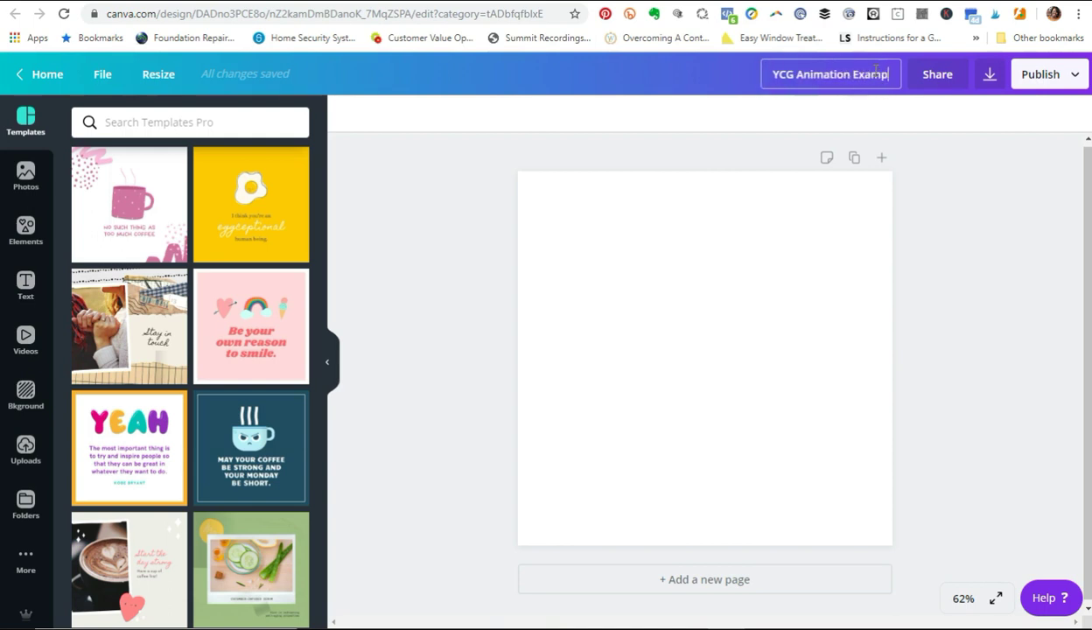
{"action": "type", "text": "le #2"}
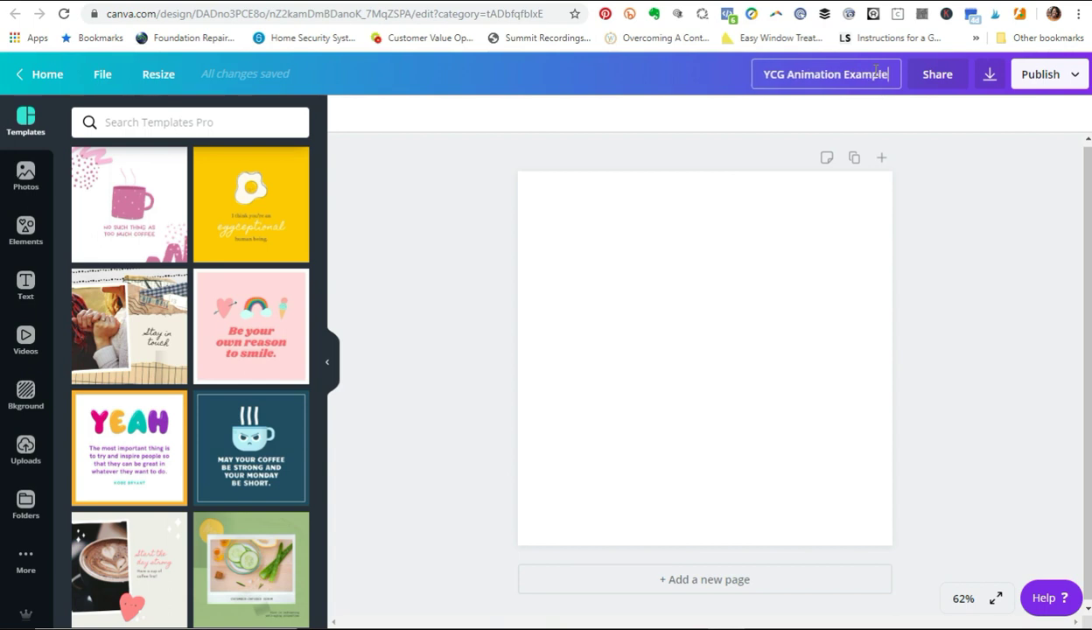
{"action": "key", "text": "BackSpace"}
{"action": "type", "text": "1"}
{"action": "key", "text": "Return"}
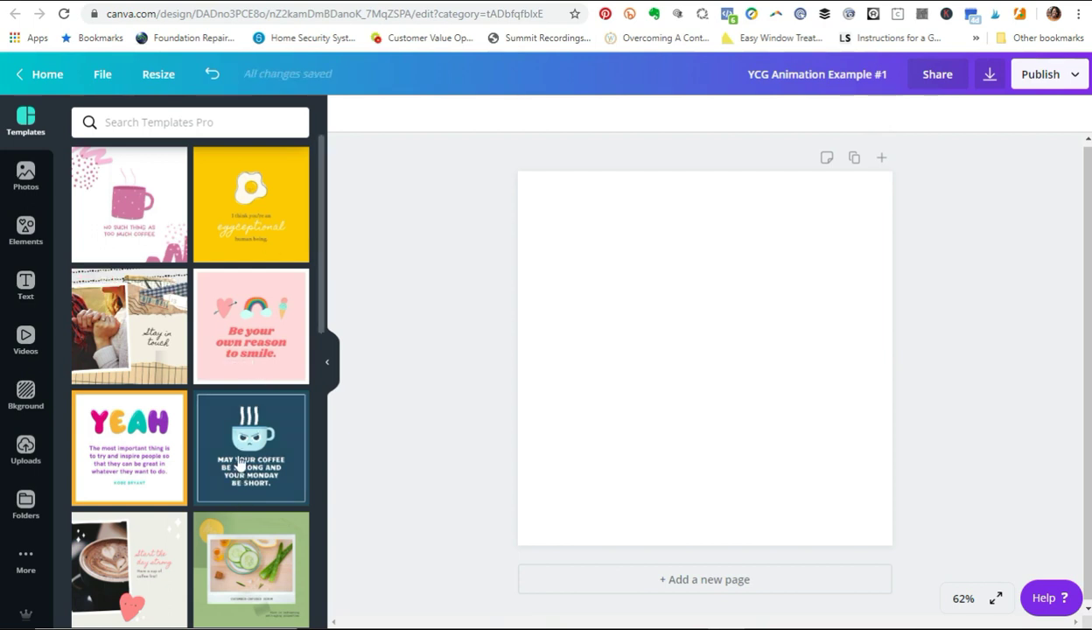
Step: Apply the dark blue "May your coffee be strong and your Monday be short" mug template to the blank page
{"action": "scroll", "coordinate": [237, 451], "scroll_direction": "down", "scroll_amount": 1}
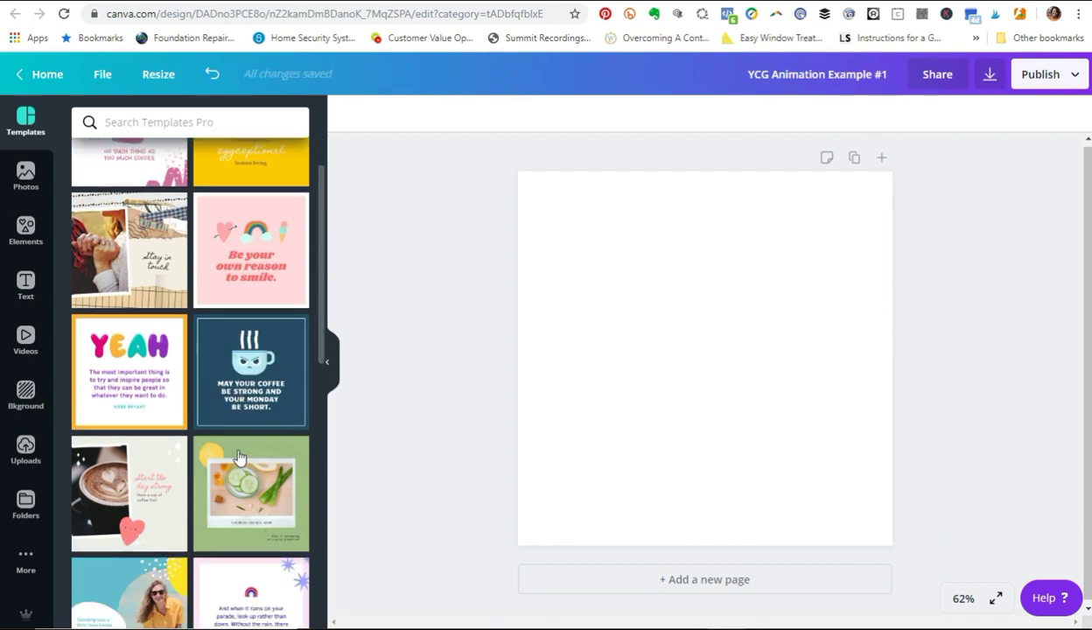
{"action": "left_click", "coordinate": [245, 401]}
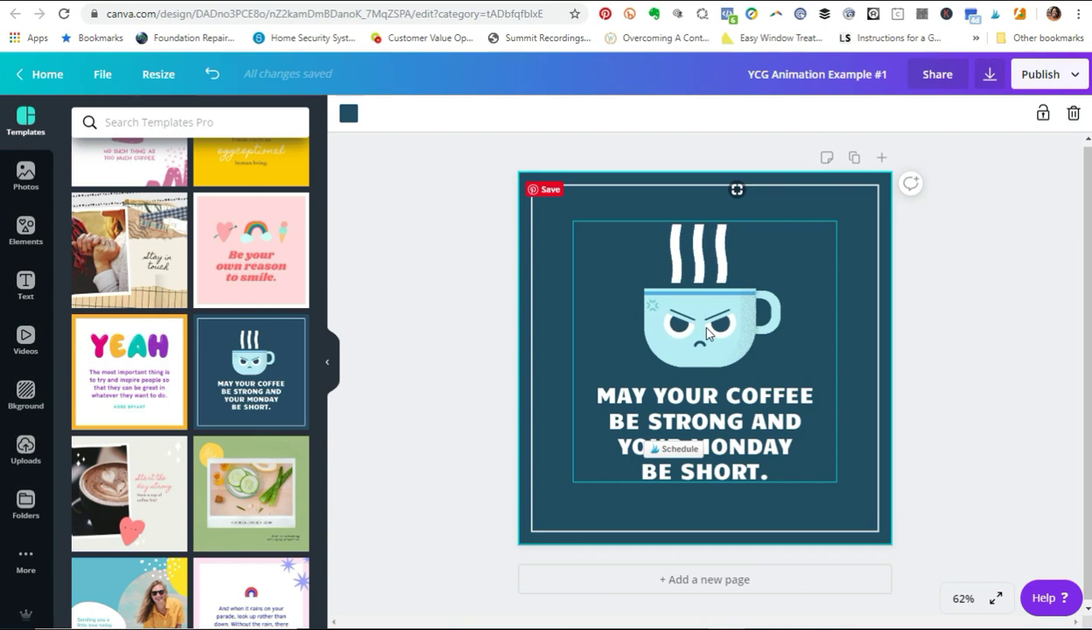
{"action": "left_click", "coordinate": [661, 305]}
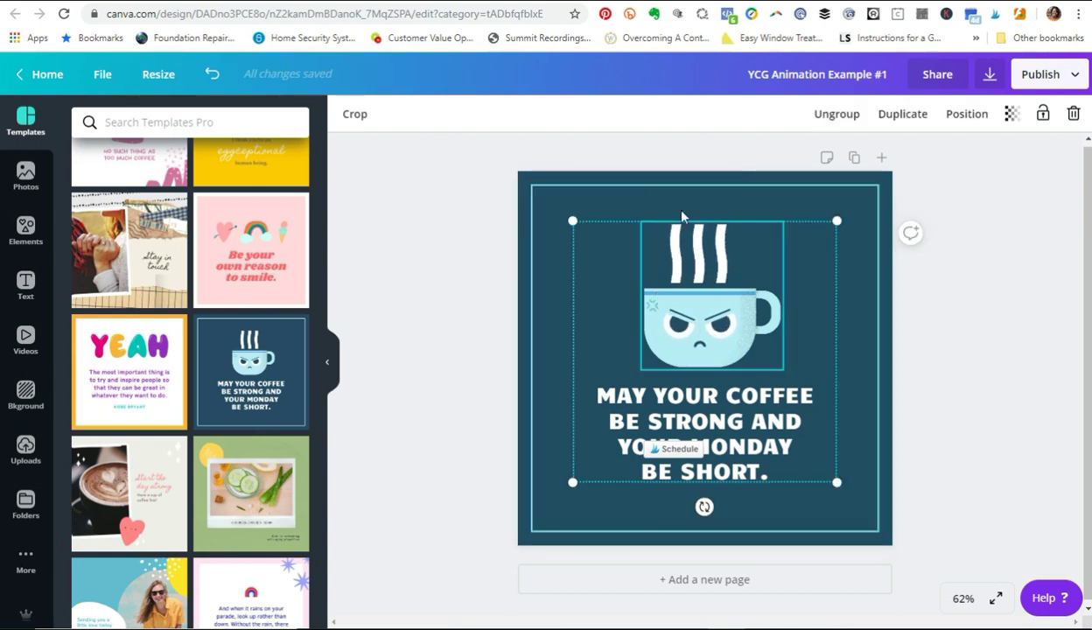
Step: Change the page background to the light green from Potential Brand Color Scheme #2
{"action": "left_click", "coordinate": [648, 184]}
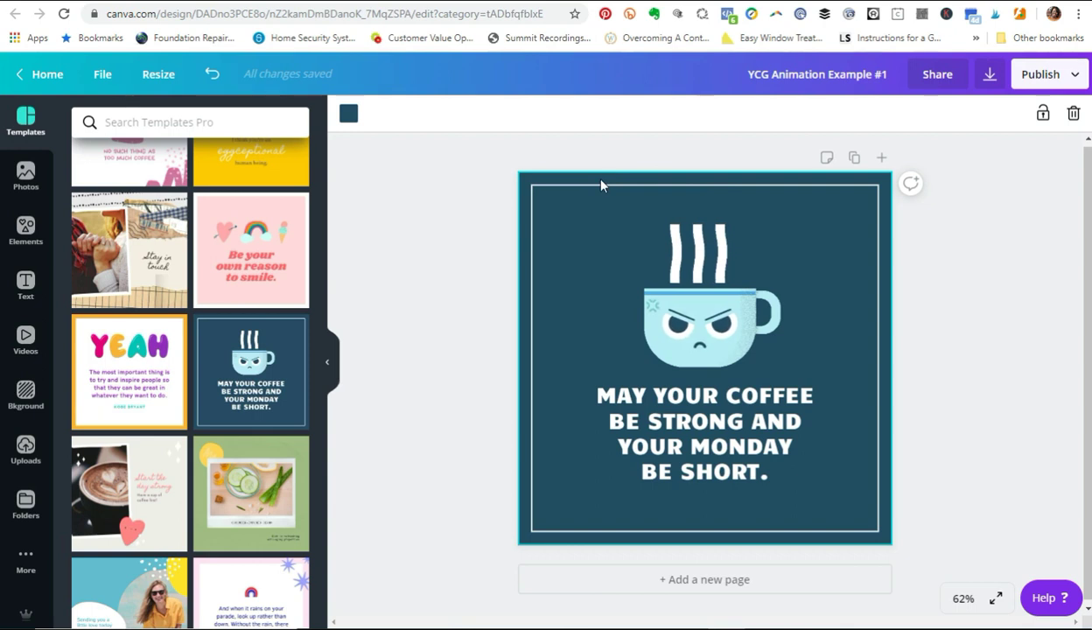
{"action": "left_click", "coordinate": [349, 115]}
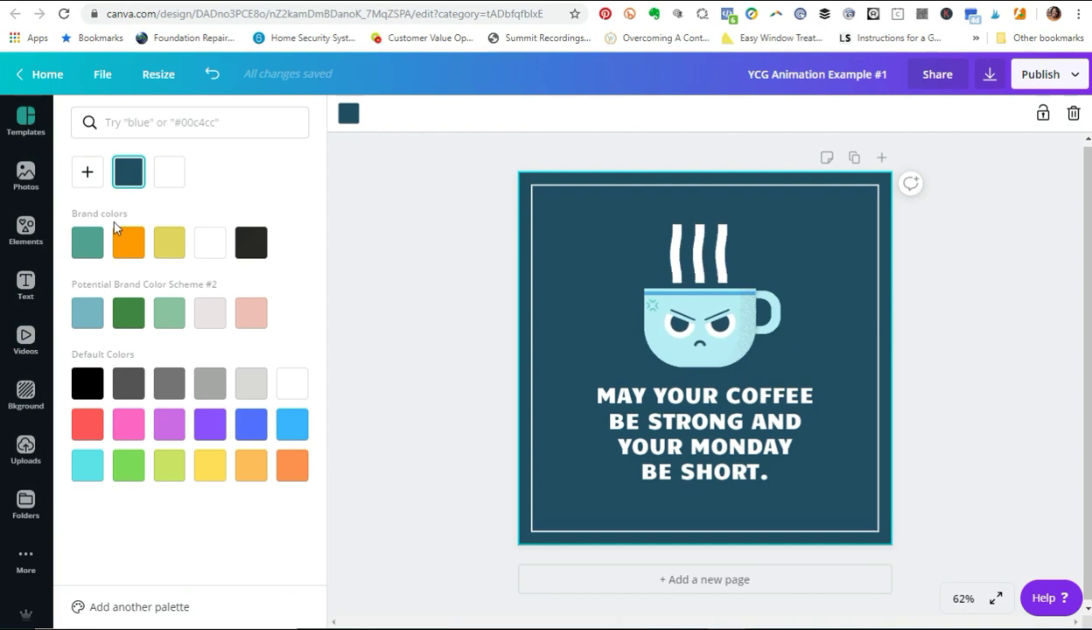
{"action": "left_click", "coordinate": [171, 319]}
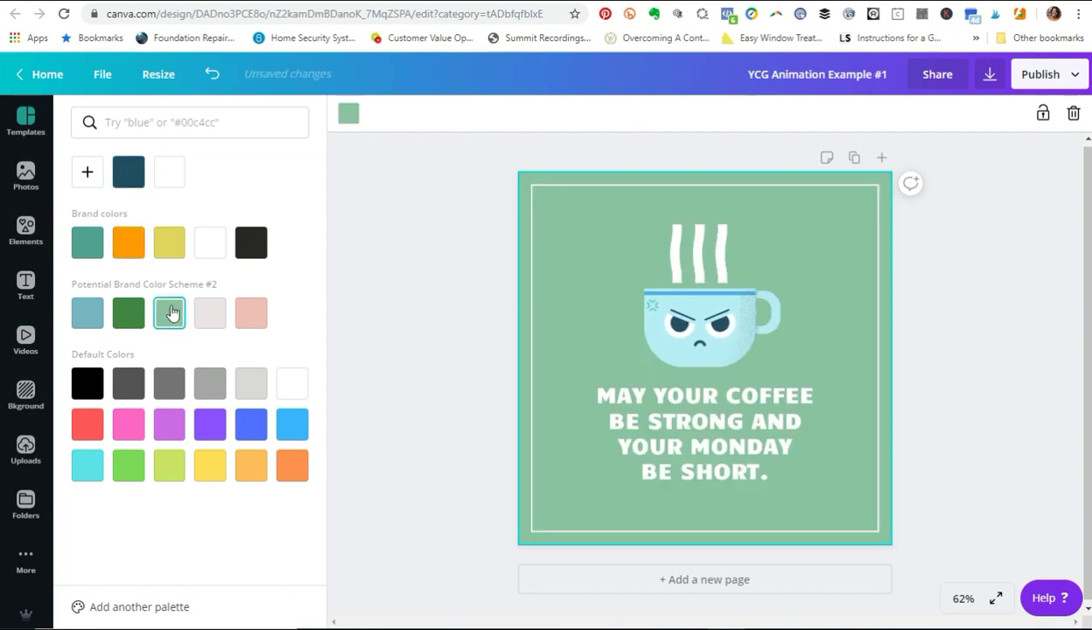
Step: Recolour the thin square border with the pink from Potential Brand Color Scheme #2
{"action": "left_click", "coordinate": [662, 193]}
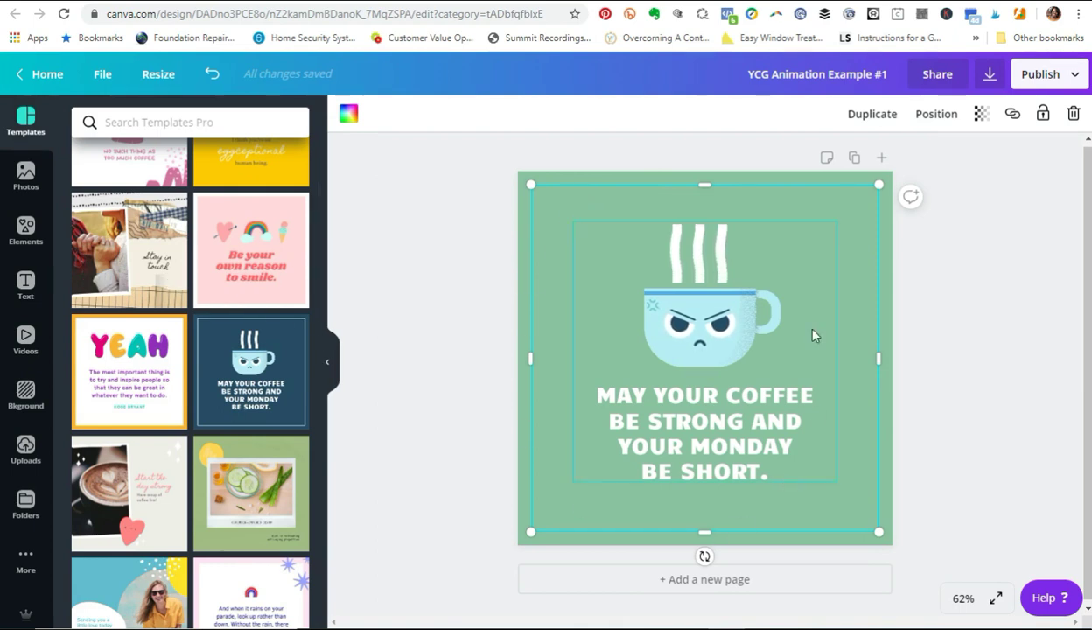
{"action": "left_click", "coordinate": [336, 117]}
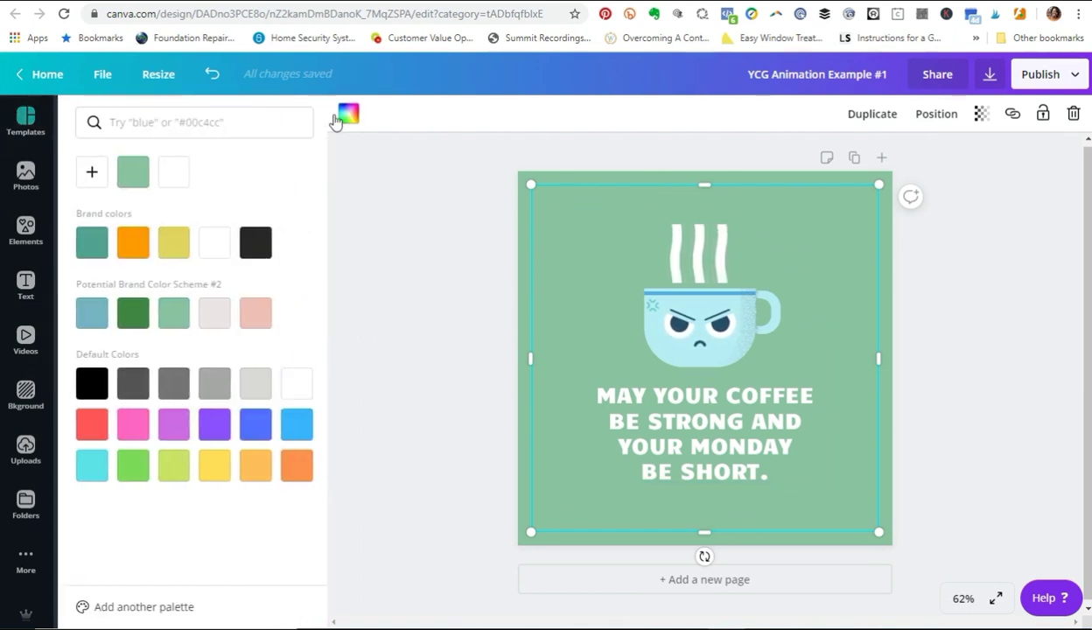
{"action": "left_click", "coordinate": [247, 316]}
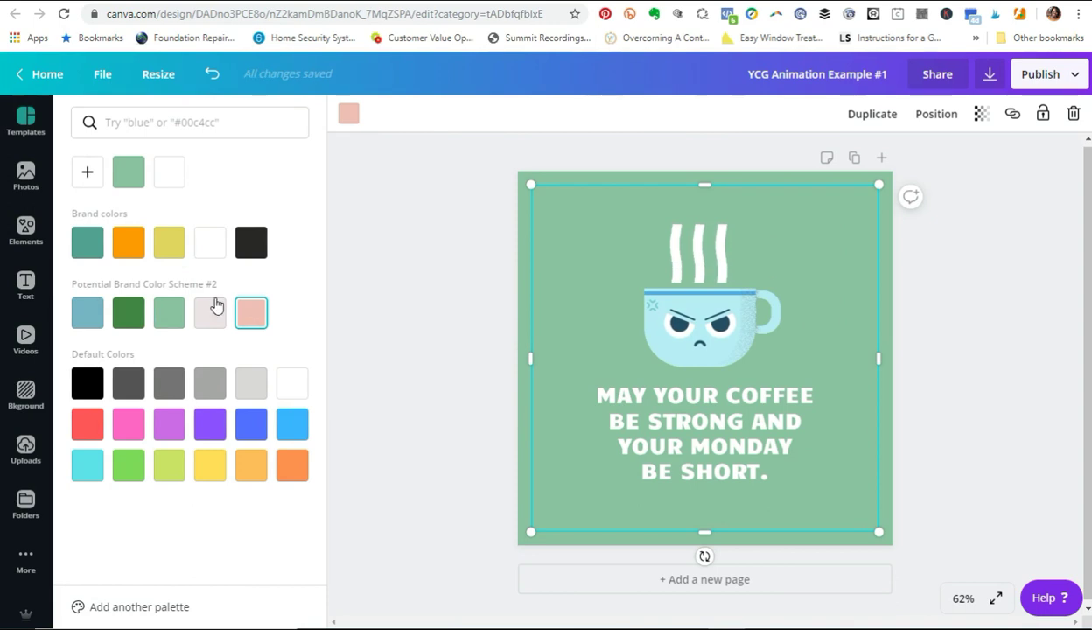
{"action": "left_click", "coordinate": [456, 322]}
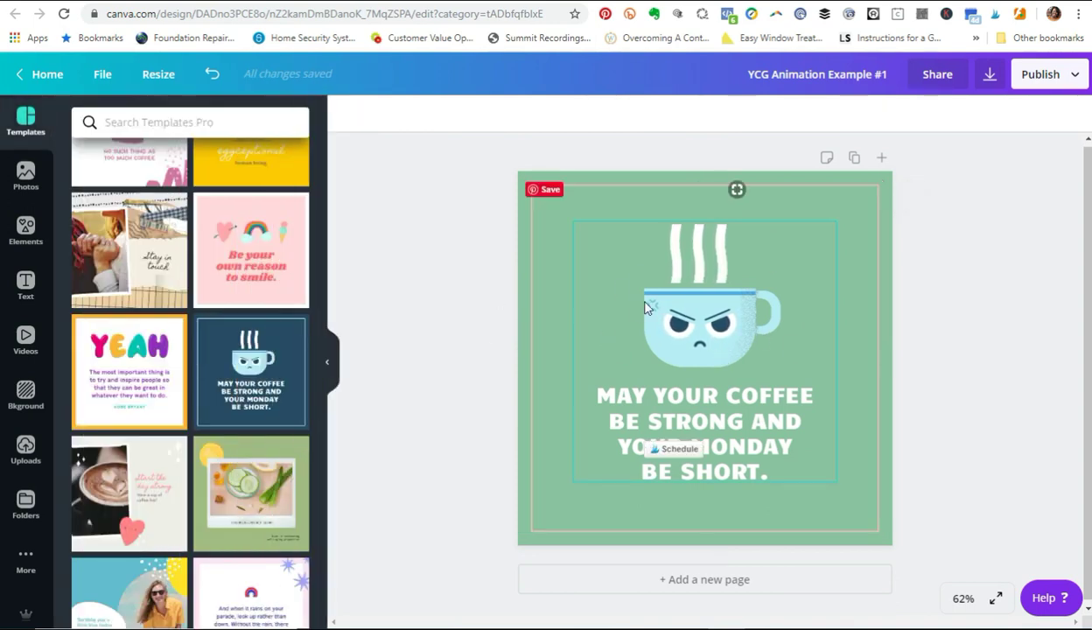
Step: Set the coffee quote's font to the brand font Montserrat Classic
{"action": "left_click", "coordinate": [677, 304]}
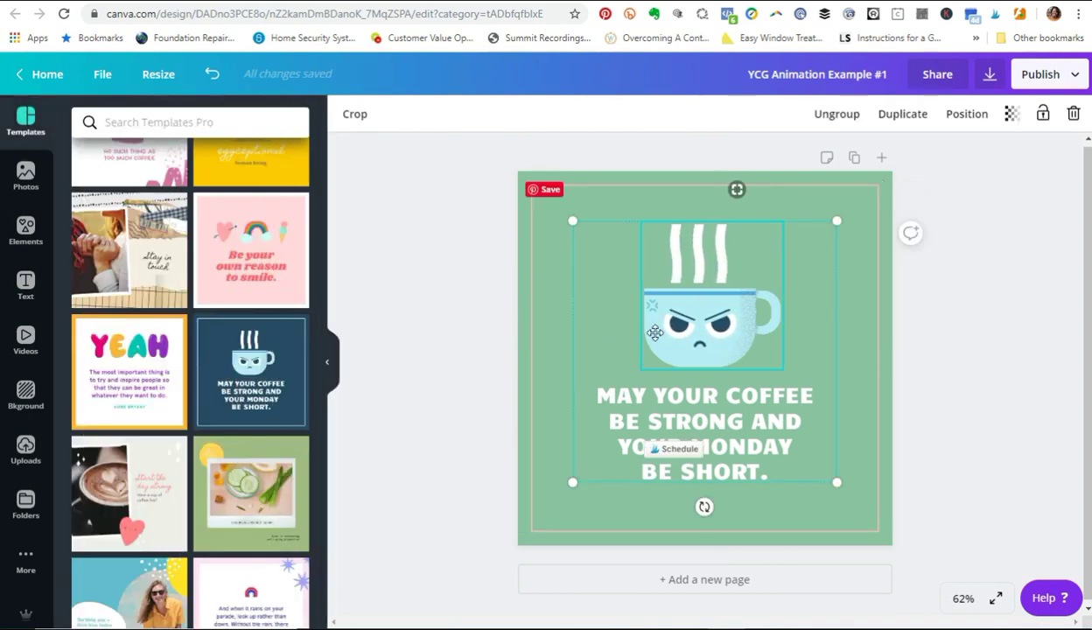
{"action": "left_click", "coordinate": [664, 427]}
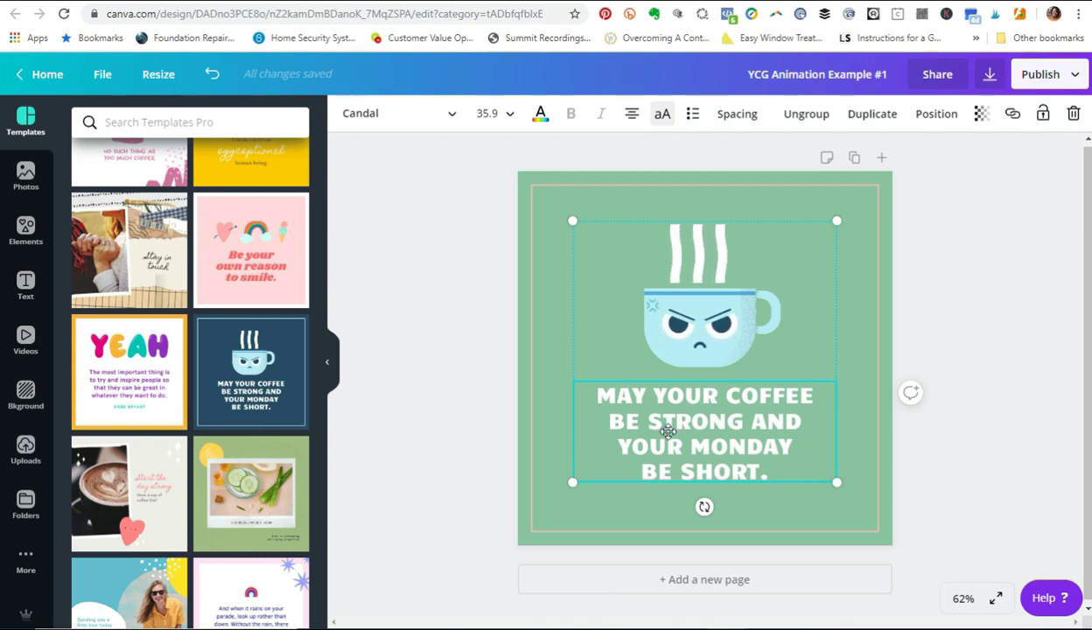
{"action": "left_click", "coordinate": [452, 117]}
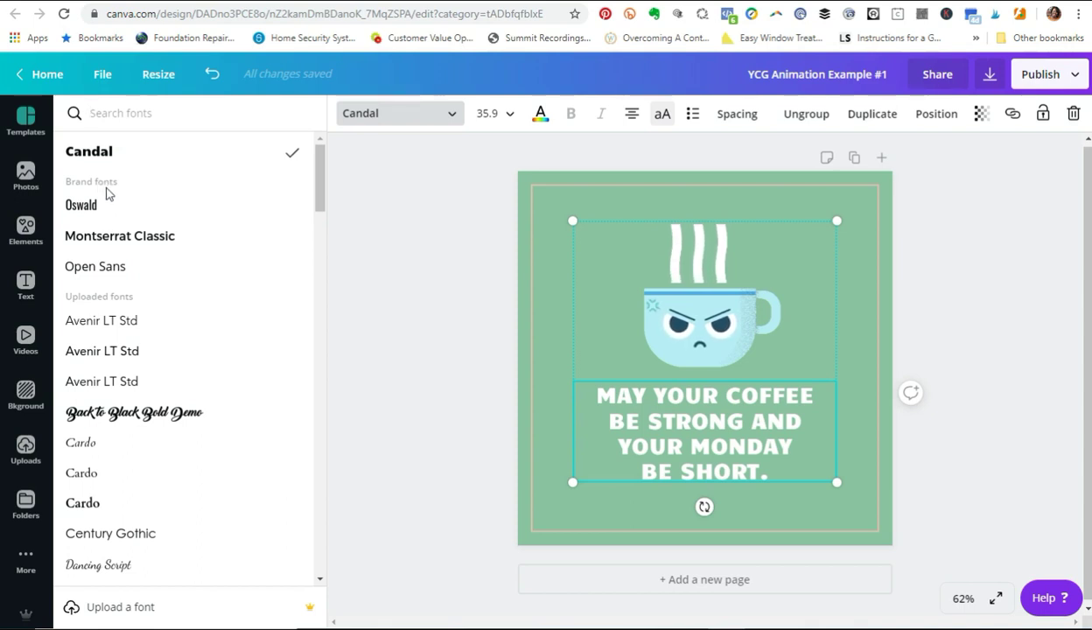
{"action": "left_click", "coordinate": [131, 242]}
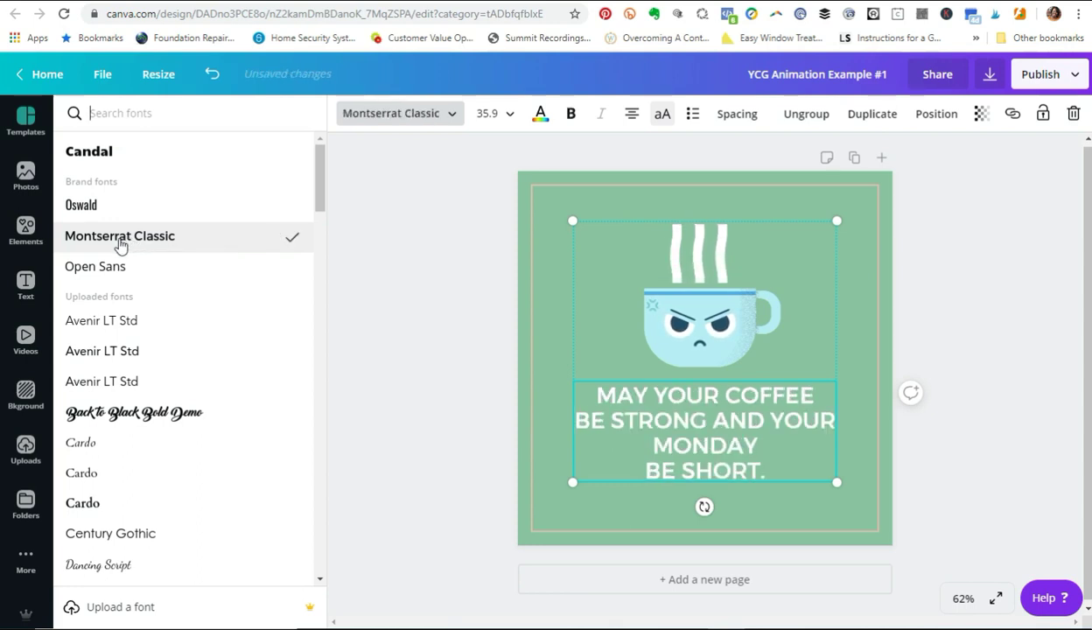
Step: Make the words COFFEE and MONDAY in the quote bold
{"action": "left_click_drag", "start_coordinate": [761, 448], "coordinate": [628, 448]}
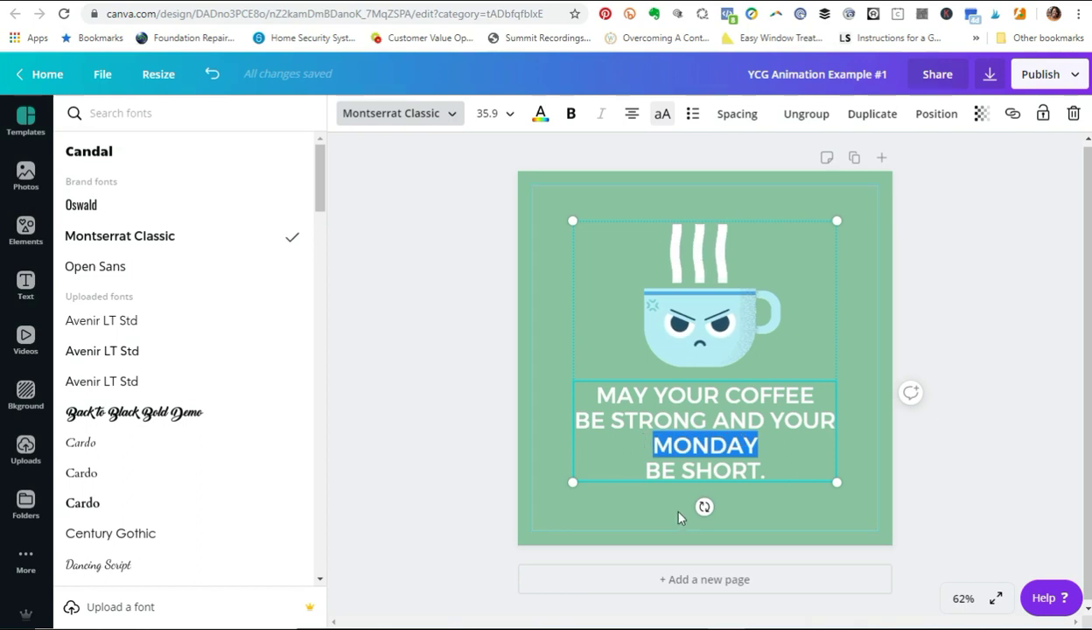
{"action": "left_click", "coordinate": [571, 115]}
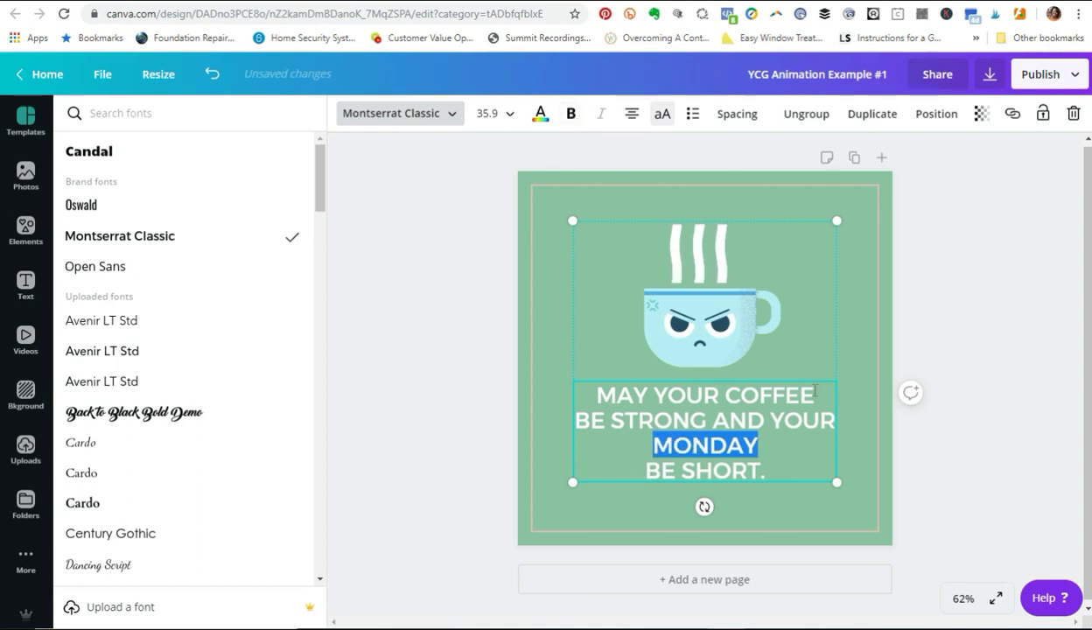
{"action": "double_click", "coordinate": [768, 395]}
{"action": "left_click", "coordinate": [571, 115]}
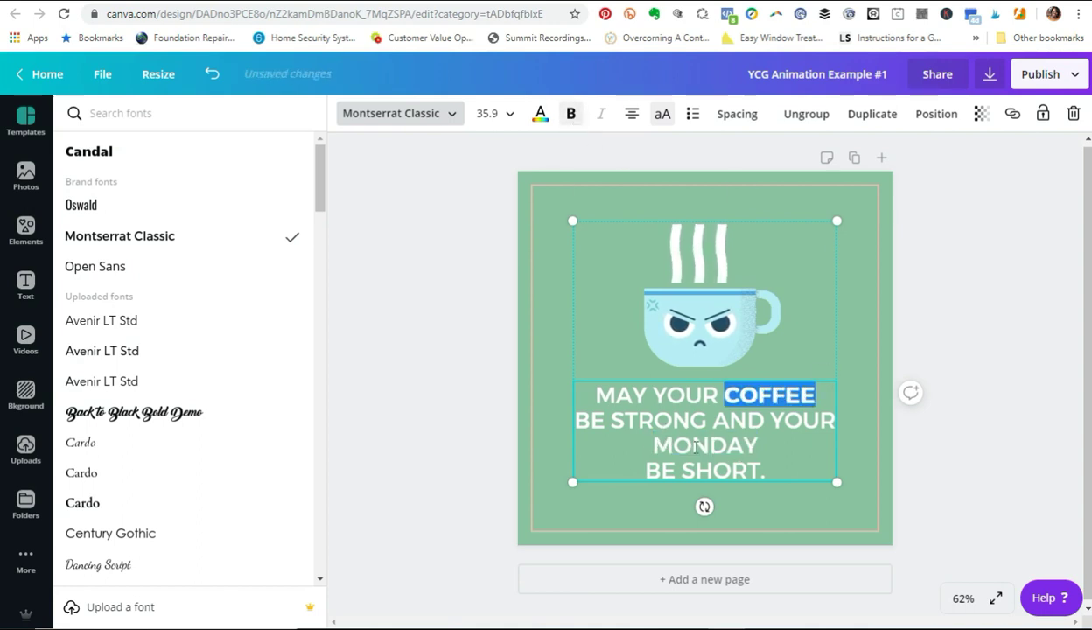
{"action": "double_click", "coordinate": [754, 445]}
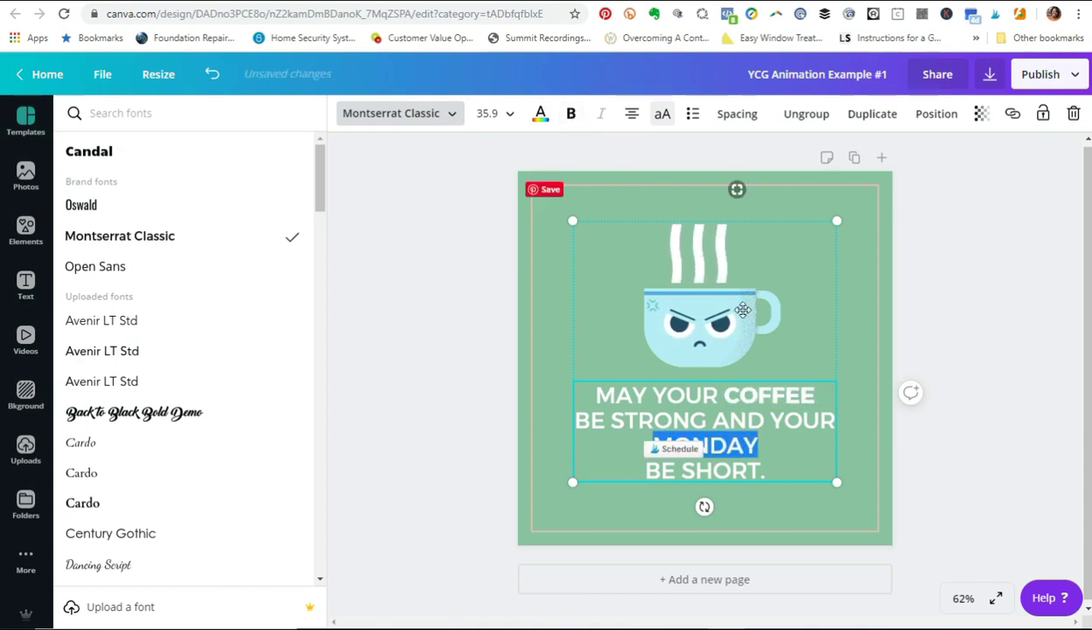
{"action": "left_click", "coordinate": [571, 114]}
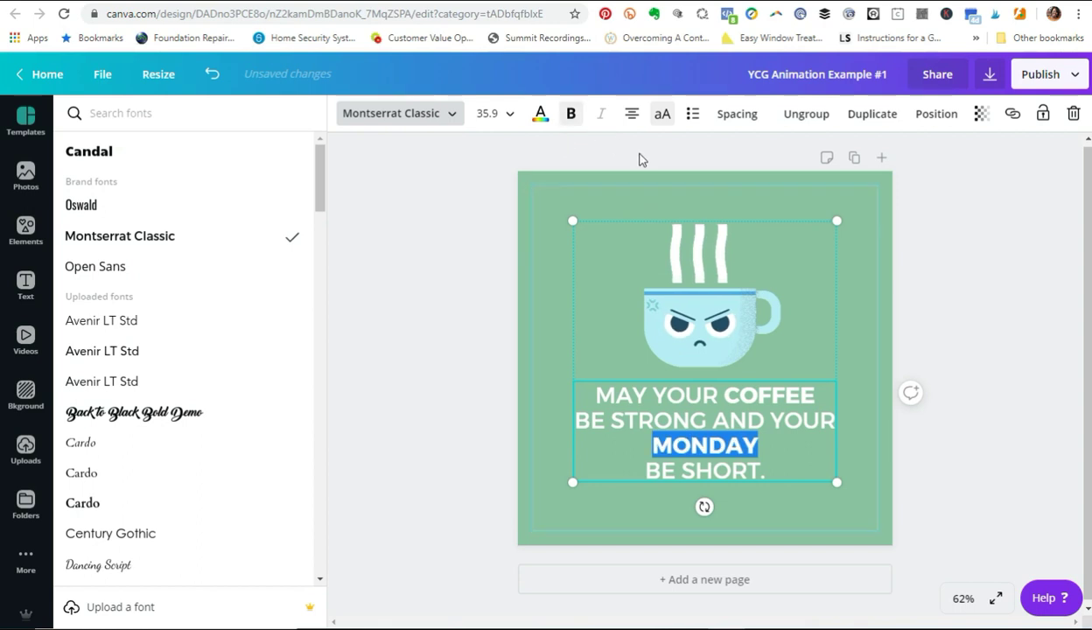
{"action": "left_click", "coordinate": [805, 463]}
Step: Colour the words COFFEE and MONDAY with the pink from Potential Brand Color Scheme #2
{"action": "double_click", "coordinate": [765, 394]}
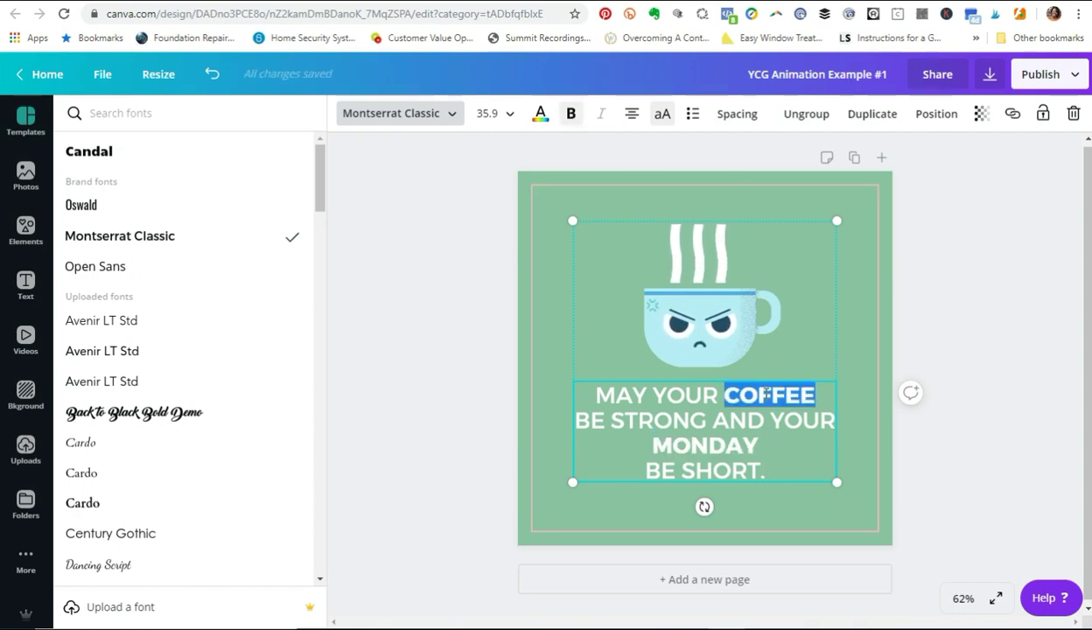
{"action": "left_click", "coordinate": [541, 116]}
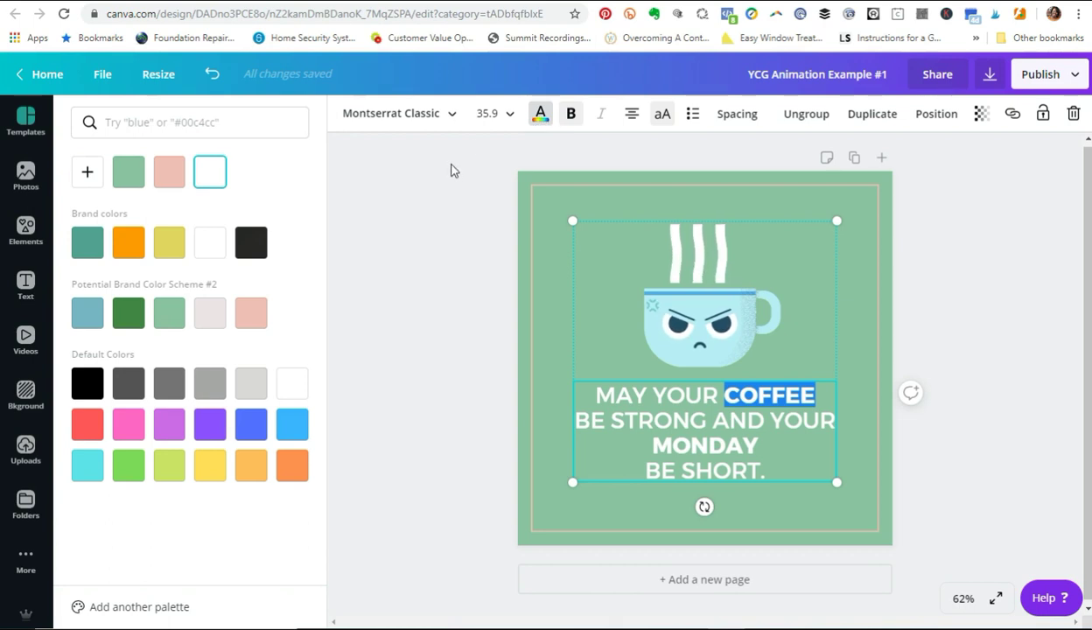
{"action": "left_click", "coordinate": [251, 312]}
{"action": "left_click", "coordinate": [657, 441]}
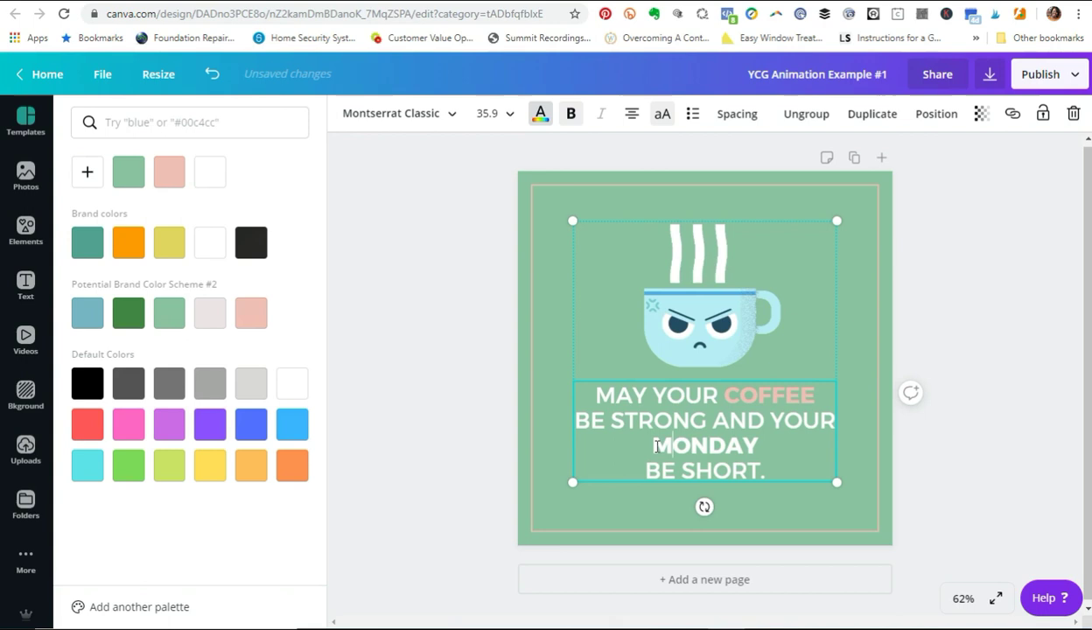
{"action": "double_click", "coordinate": [693, 444]}
{"action": "left_click", "coordinate": [251, 314]}
{"action": "left_click", "coordinate": [429, 402]}
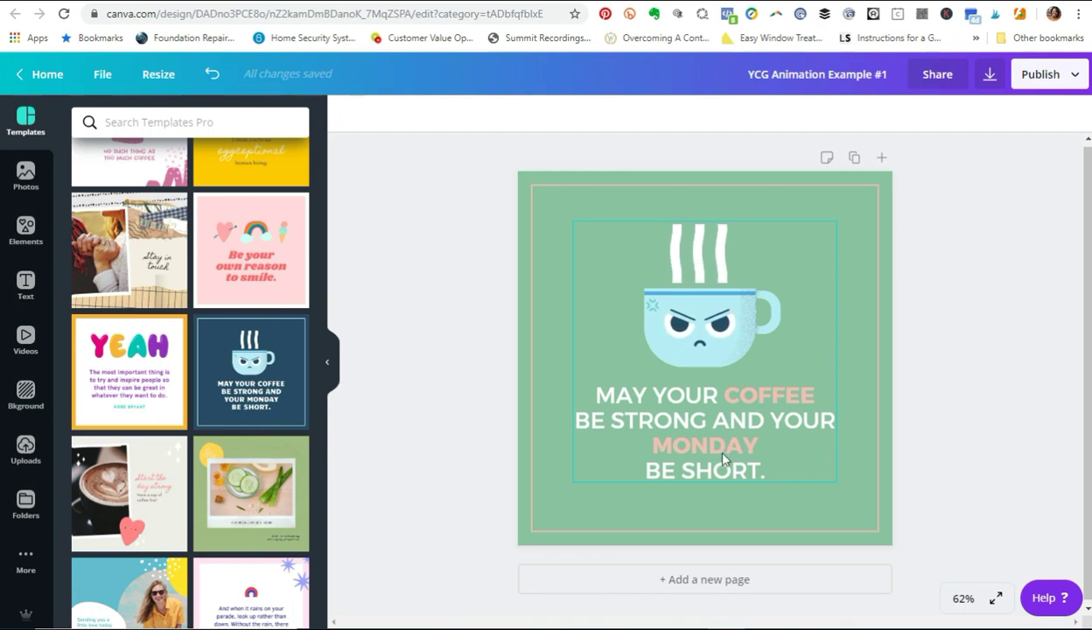
Step: Ungroup the mug illustration from the quote text and delete the mug
{"action": "left_click", "coordinate": [736, 265]}
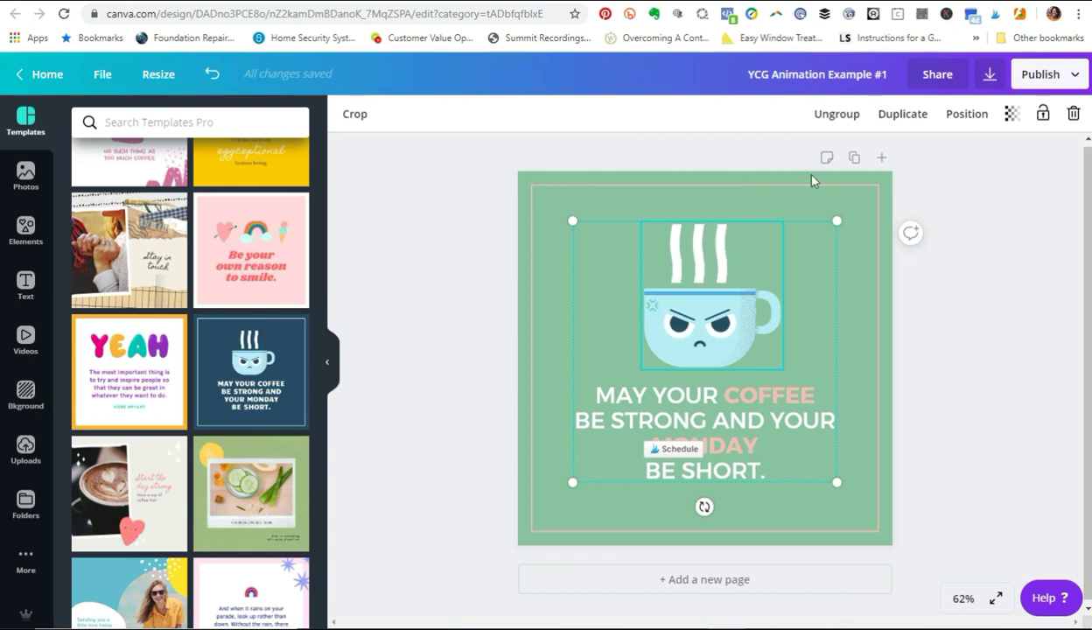
{"action": "left_click", "coordinate": [844, 121]}
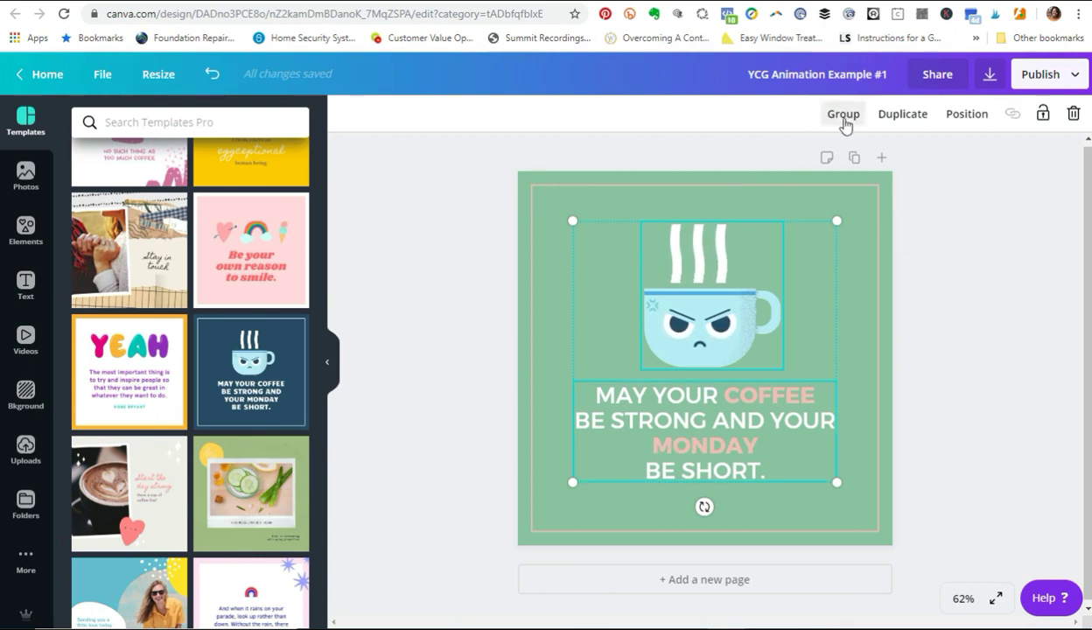
{"action": "left_click", "coordinate": [930, 351]}
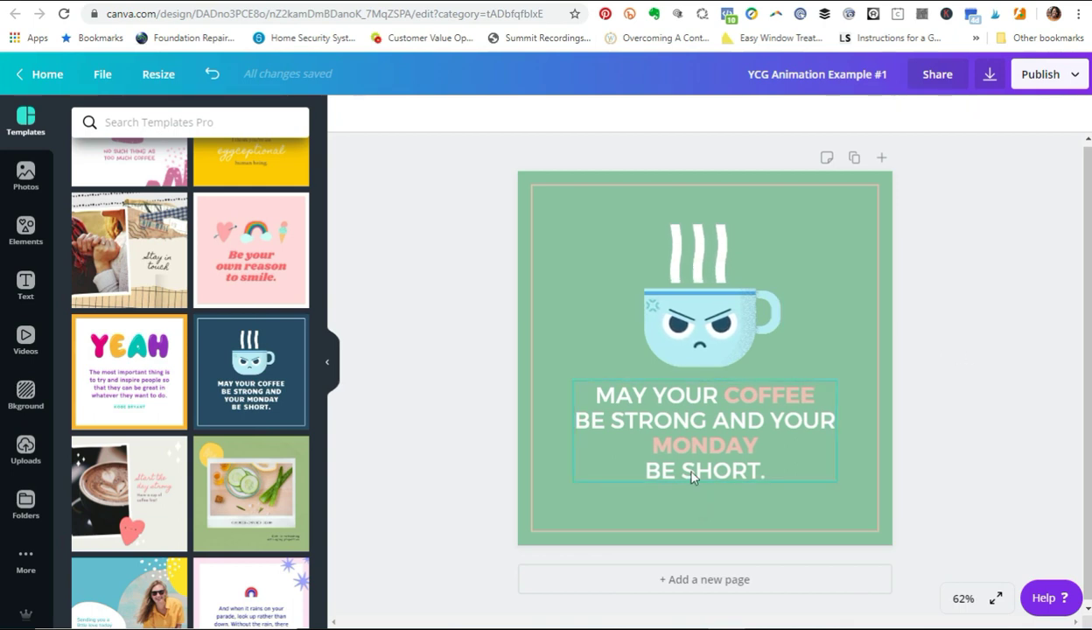
{"action": "left_click", "coordinate": [690, 471]}
{"action": "left_click", "coordinate": [735, 192]}
{"action": "left_click", "coordinate": [869, 248]}
{"action": "left_click", "coordinate": [727, 321]}
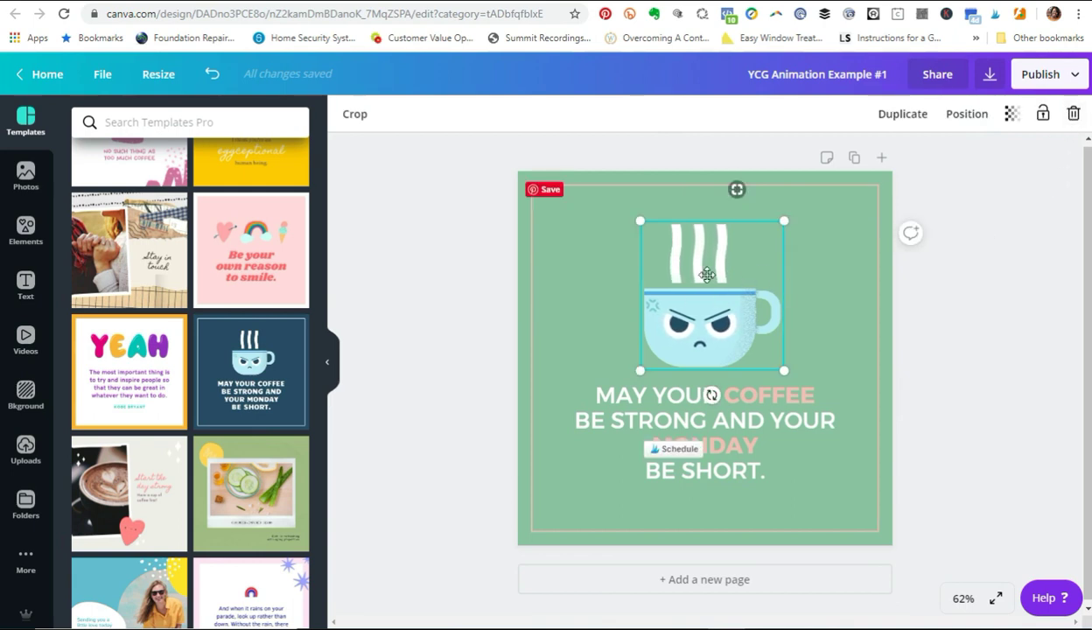
{"action": "left_click", "coordinate": [1074, 115]}
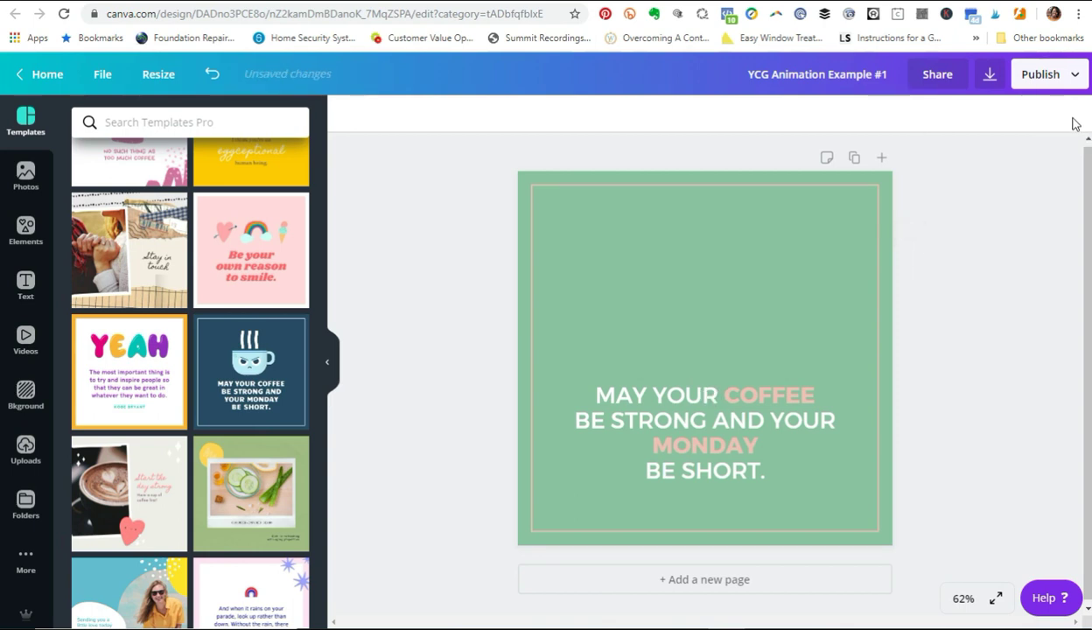
Step: Search the elements for "coffee" and add the beige takeaway cup with coffee beans to the page
{"action": "left_click", "coordinate": [26, 229]}
{"action": "left_click", "coordinate": [181, 127]}
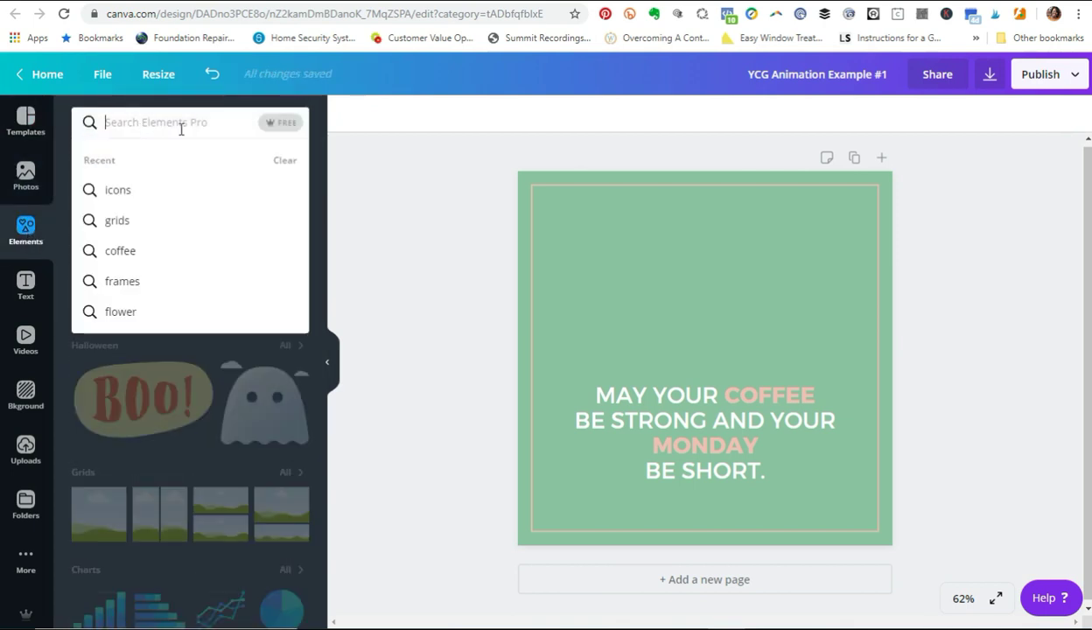
{"action": "type", "text": "fo"}
{"action": "key", "text": "BackSpace"}
{"action": "type", "text": "cof"}
{"action": "key", "text": "Return"}
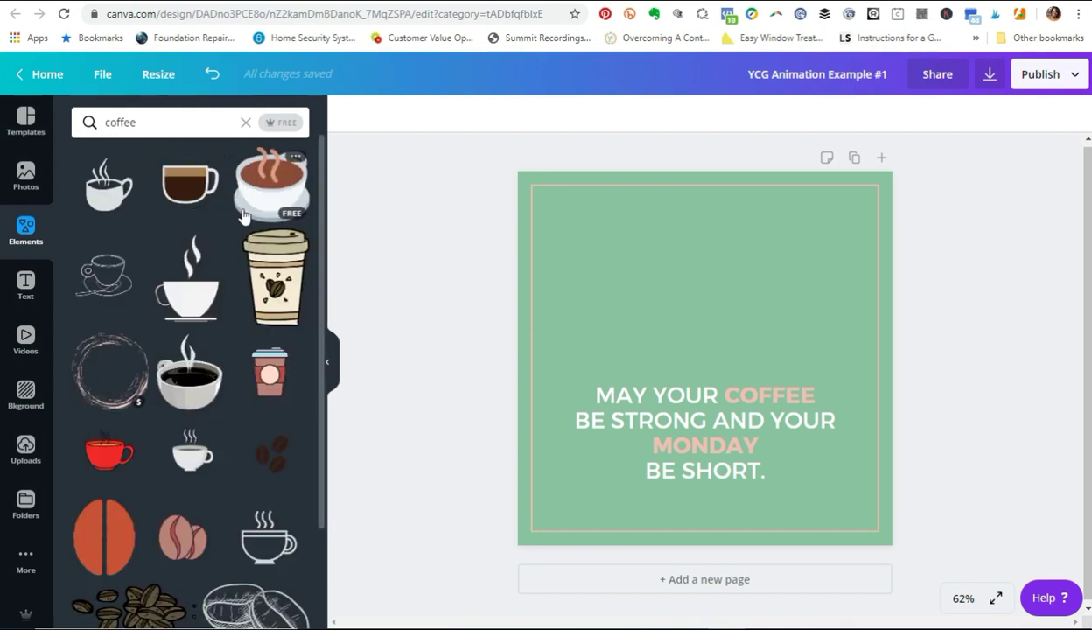
{"action": "left_click", "coordinate": [283, 300]}
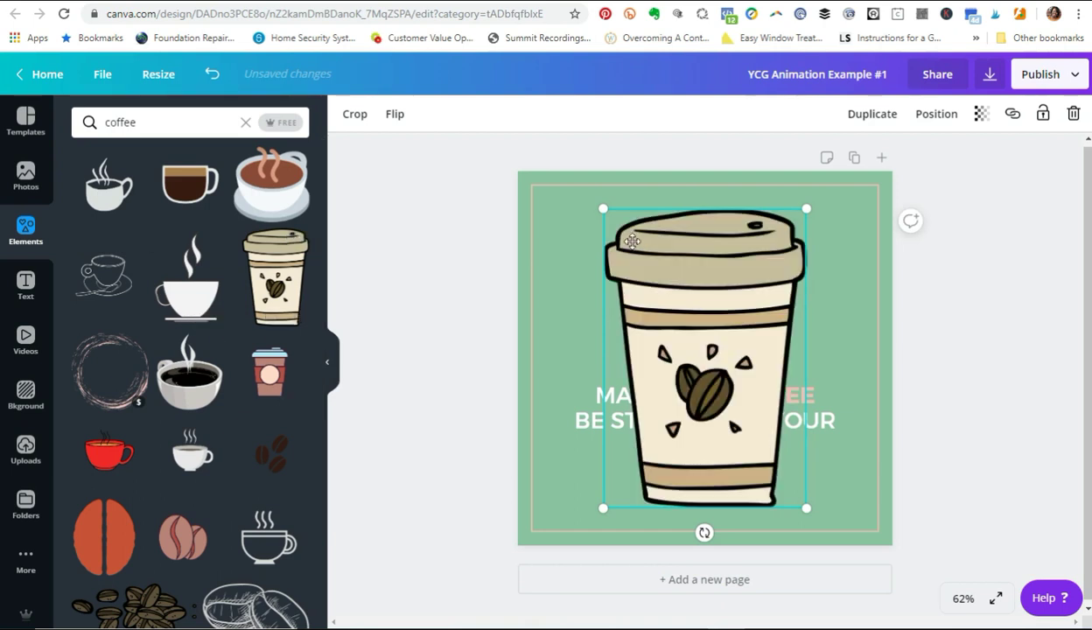
Step: Shrink the takeaway cup and position it above the quote text, roughly centred inside the border
{"action": "left_click_drag", "start_coordinate": [602, 209], "coordinate": [728, 381]}
{"action": "left_click_drag", "start_coordinate": [750, 445], "coordinate": [684, 303]}
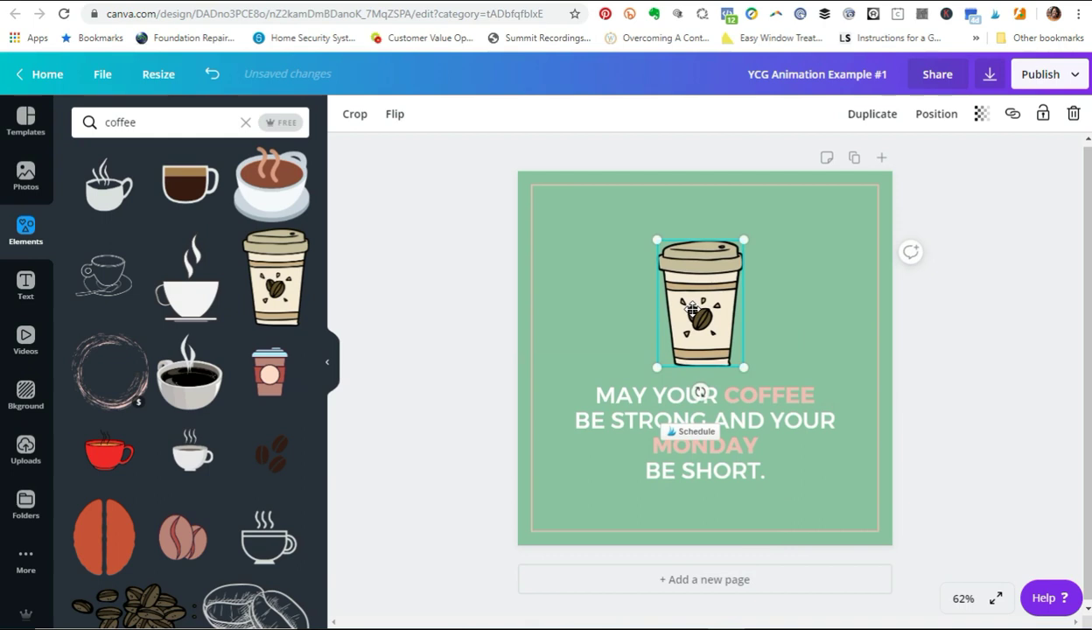
{"action": "left_click_drag", "start_coordinate": [743, 239], "coordinate": [749, 230]}
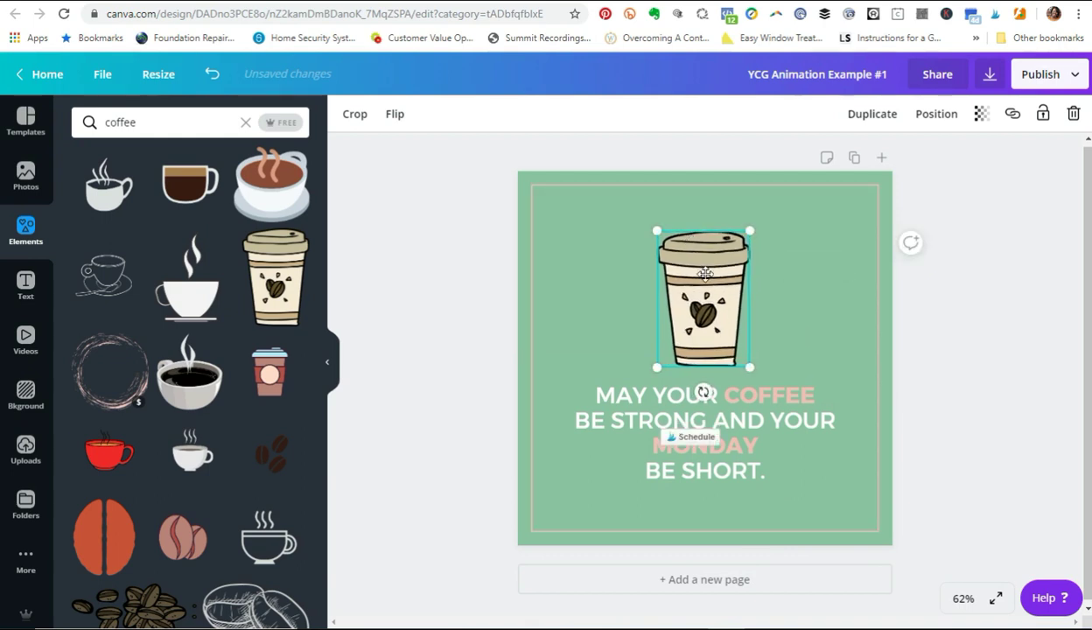
{"action": "left_click", "coordinate": [1078, 356]}
{"action": "left_click_drag", "start_coordinate": [696, 274], "coordinate": [699, 282]}
{"action": "key", "text": "Escape"}
{"action": "left_click", "coordinate": [695, 293]}
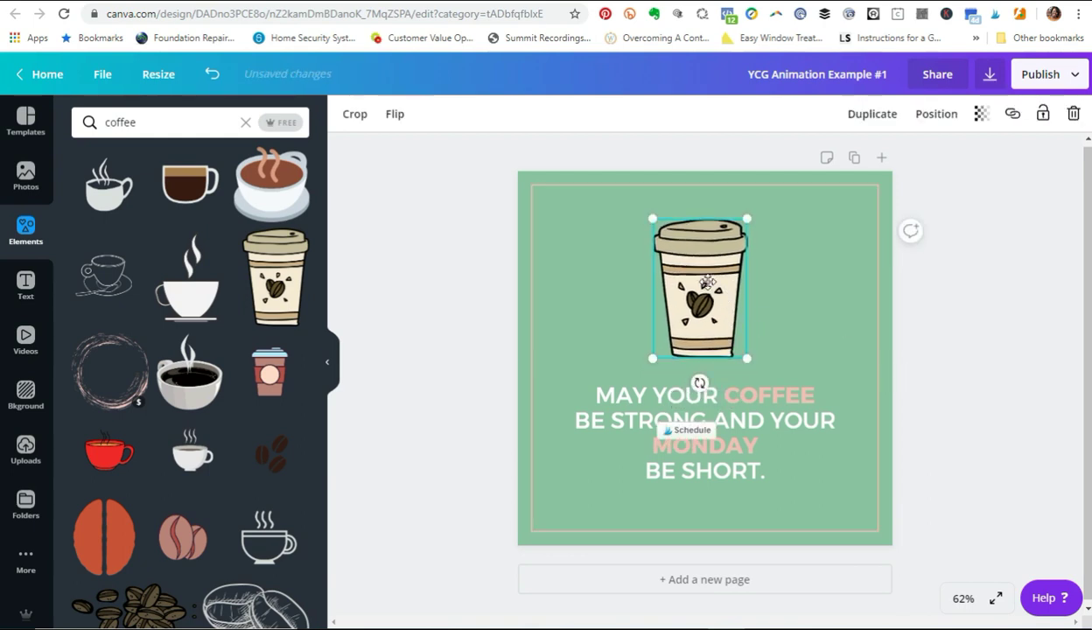
{"action": "left_click", "coordinate": [962, 352]}
{"action": "left_click", "coordinate": [700, 345]}
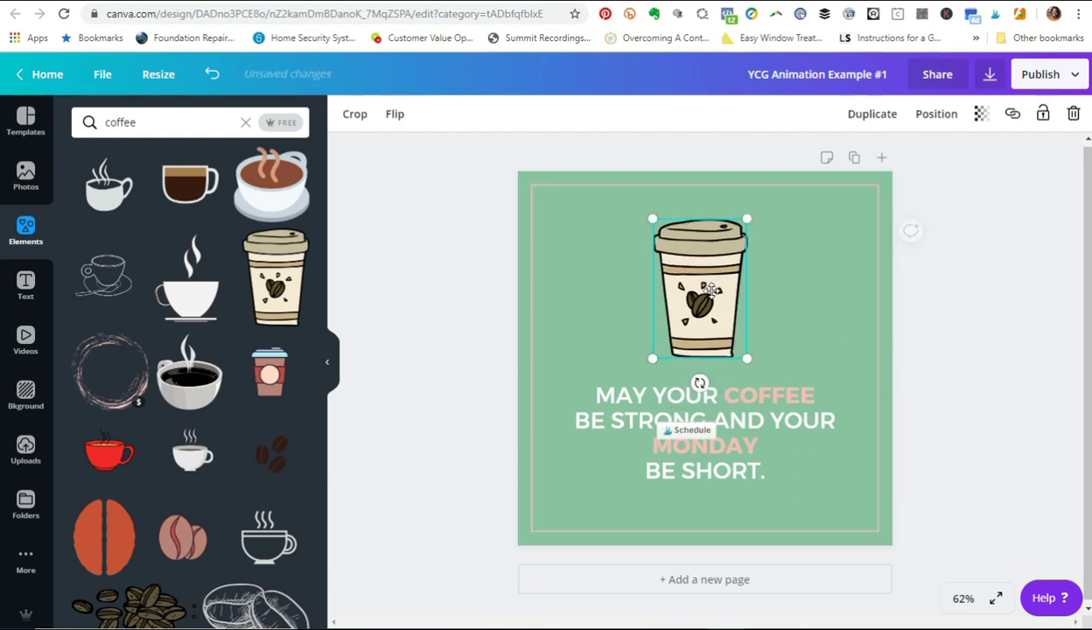
Step: Replace the beige takeaway cup with the brown cup with the light blue lid, shrunk and centred above the quote text
{"action": "left_click", "coordinate": [1073, 118]}
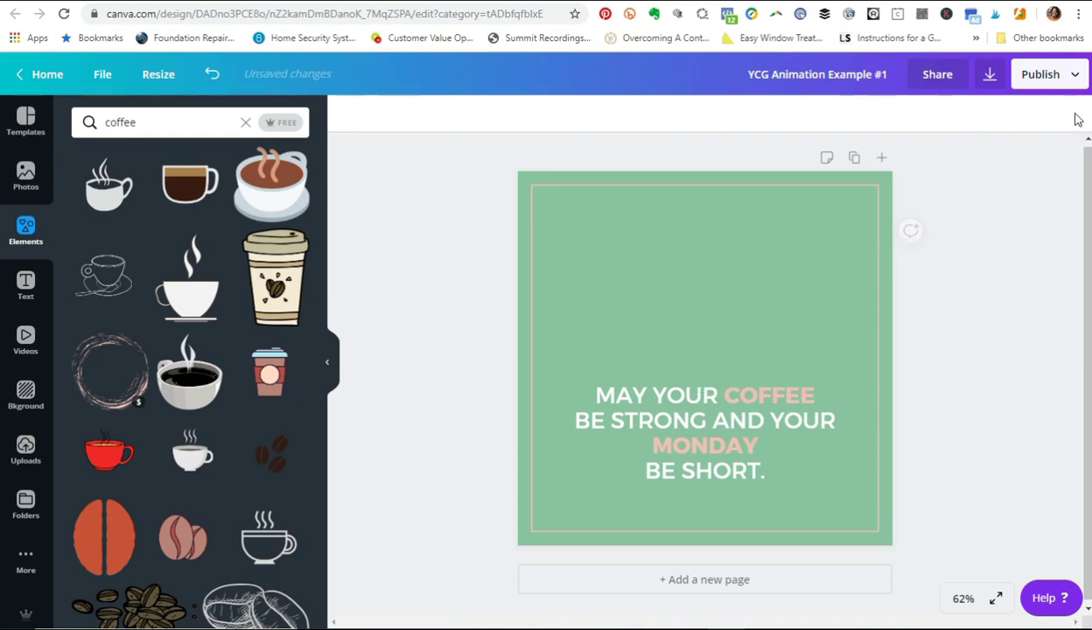
{"action": "left_click", "coordinate": [272, 389]}
{"action": "left_click_drag", "start_coordinate": [555, 209], "coordinate": [663, 314]}
{"action": "left_click_drag", "start_coordinate": [758, 406], "coordinate": [706, 296]}
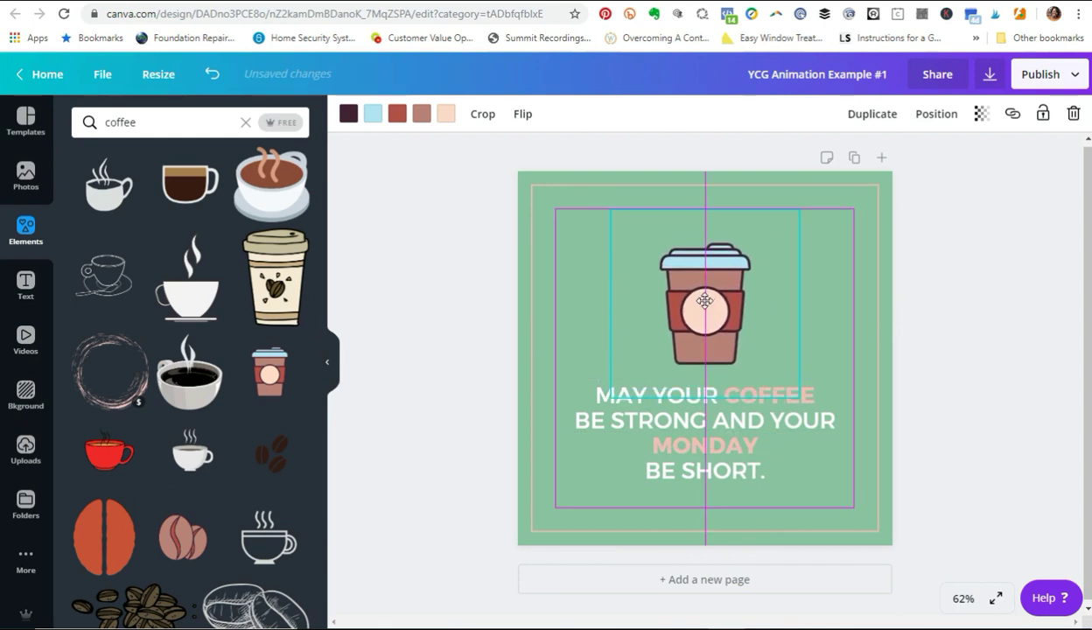
Step: Nudge the quote text up slightly and fine-tune the brown cup's size and position above it
{"action": "left_click_drag", "start_coordinate": [724, 423], "coordinate": [725, 418]}
{"action": "left_click", "coordinate": [718, 288]}
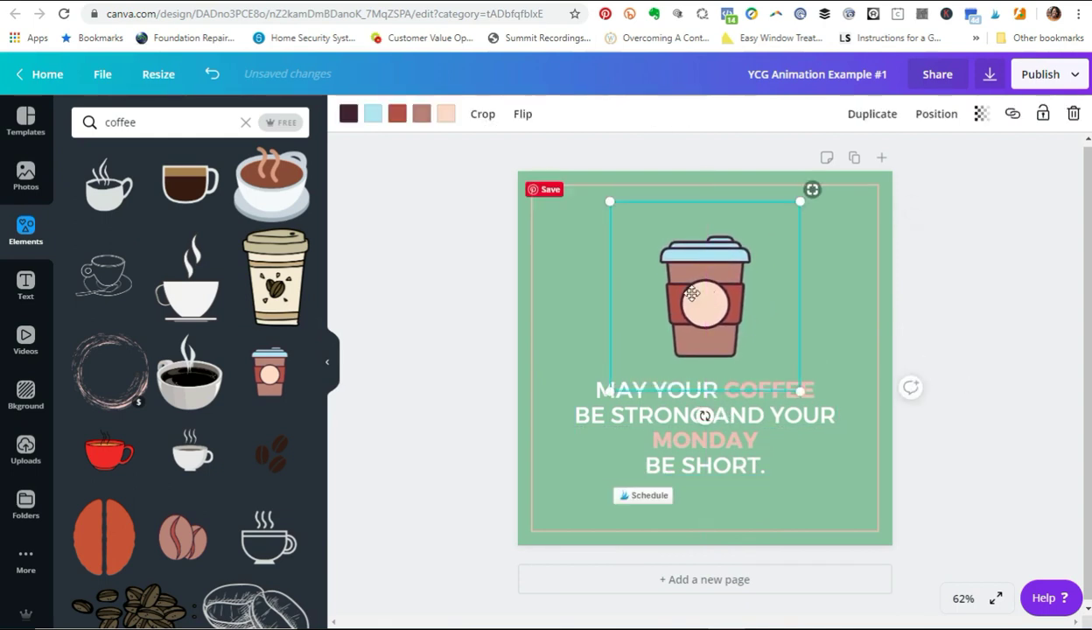
{"action": "left_click_drag", "start_coordinate": [609, 391], "coordinate": [606, 394]}
{"action": "left_click_drag", "start_coordinate": [710, 289], "coordinate": [707, 287]}
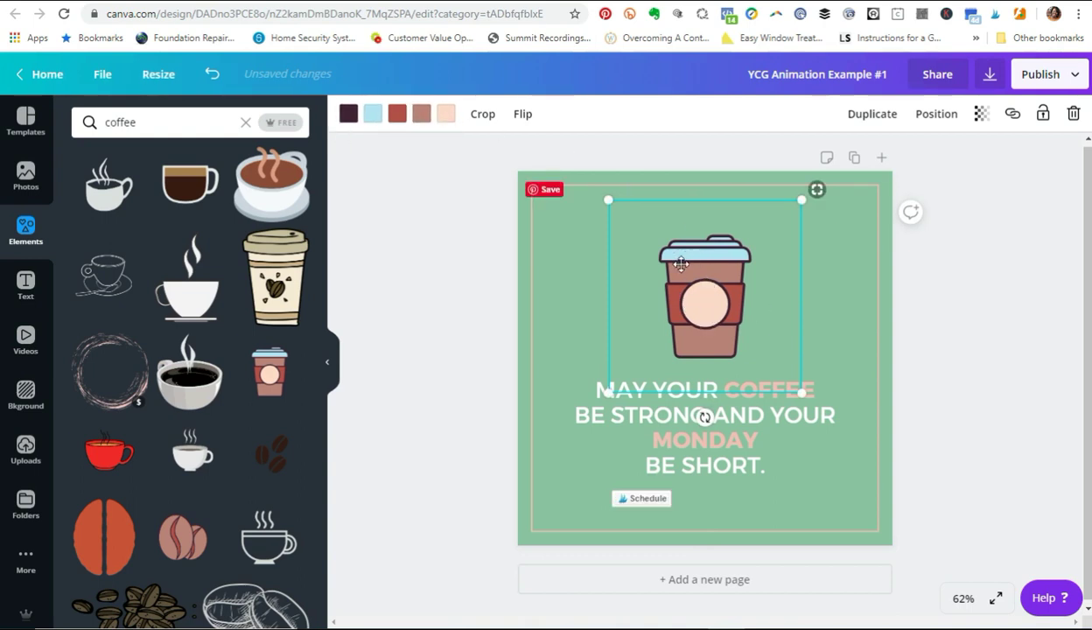
Step: Try recolouring the cup's red sleeve light blue and then peach, and undo both colour changes
{"action": "left_click", "coordinate": [397, 114]}
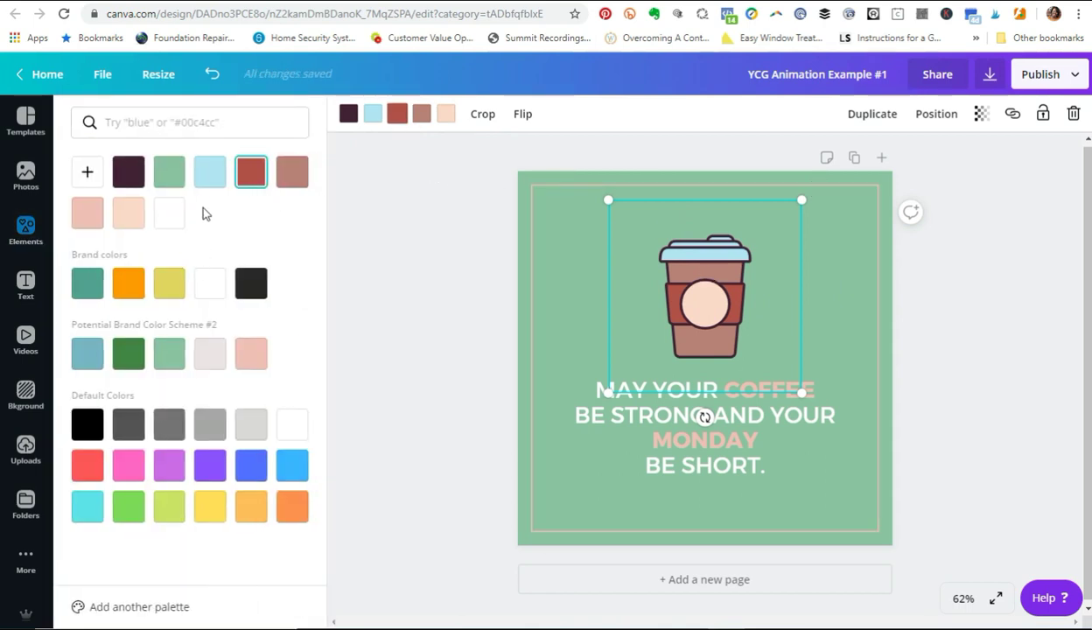
{"action": "left_click", "coordinate": [209, 181]}
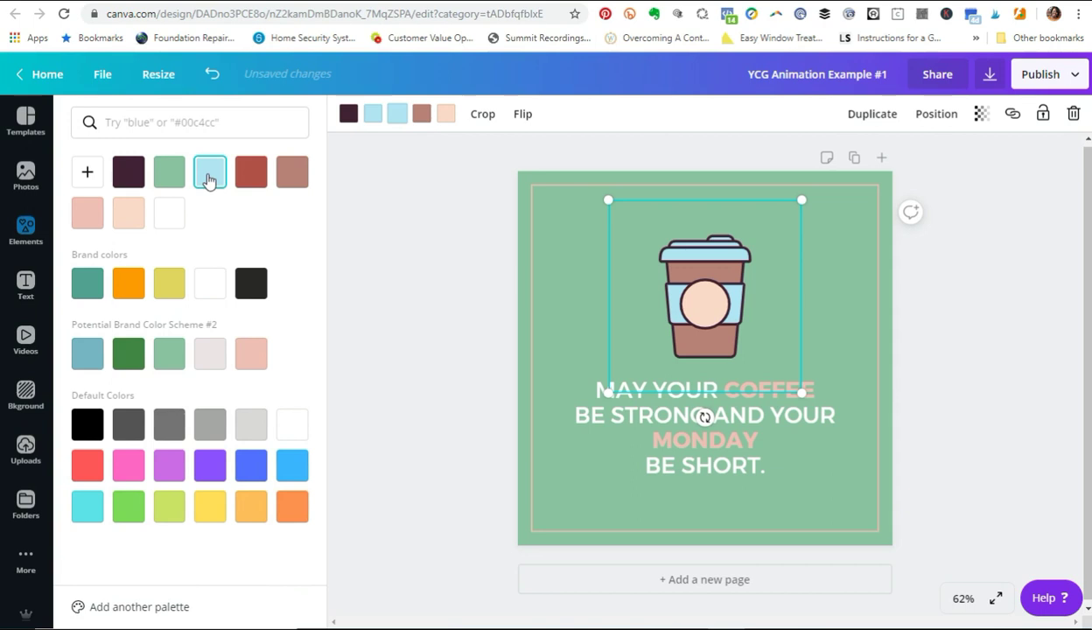
{"action": "left_click", "coordinate": [131, 214]}
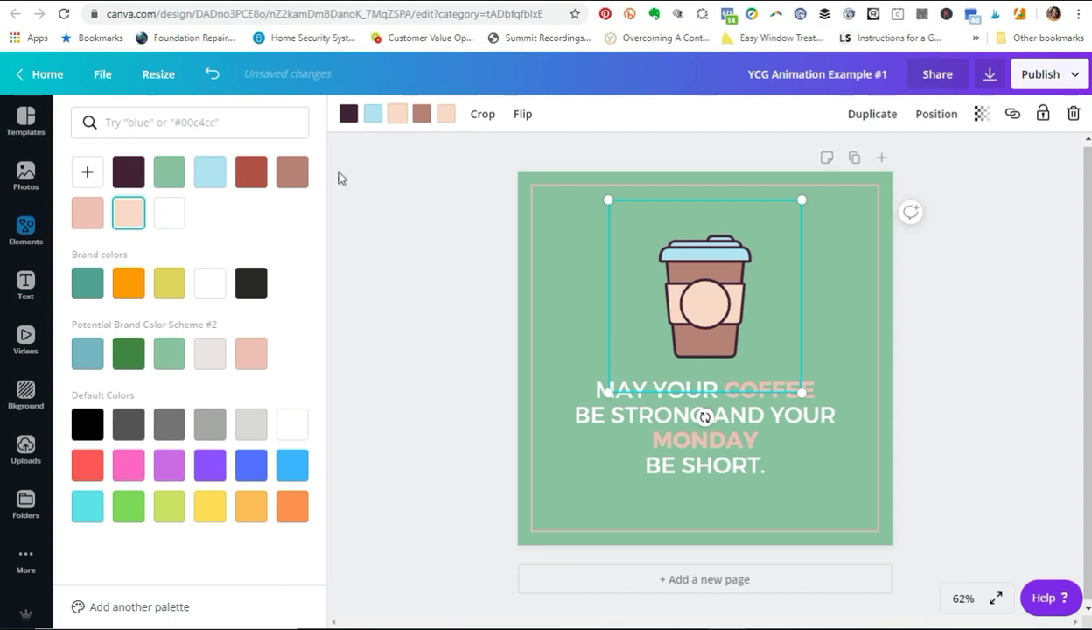
{"action": "left_click", "coordinate": [360, 196]}
{"action": "left_click", "coordinate": [214, 81]}
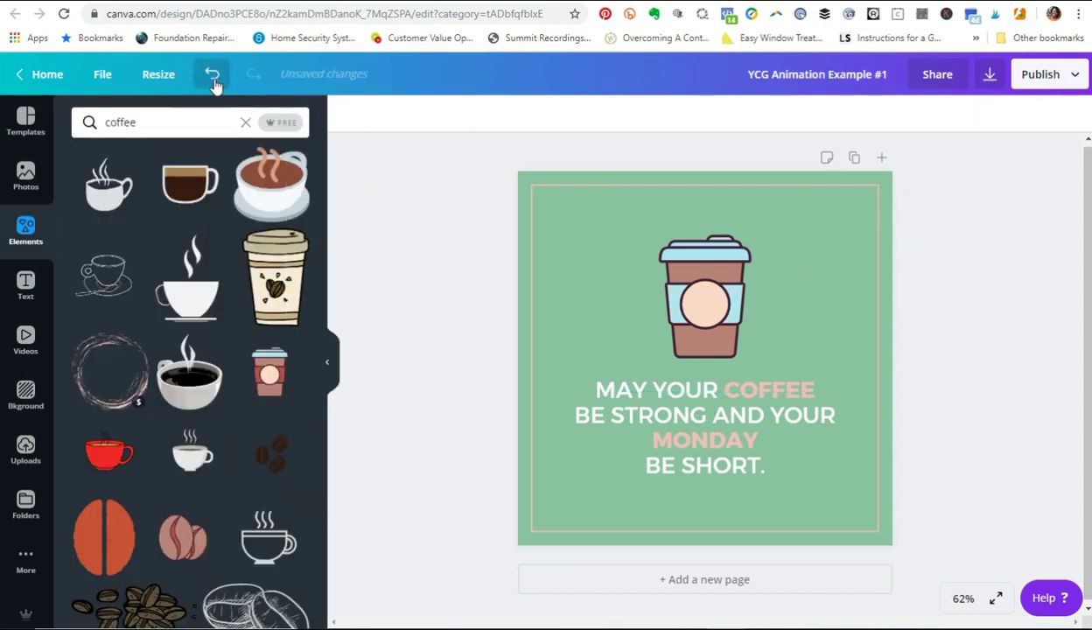
{"action": "left_click", "coordinate": [213, 81]}
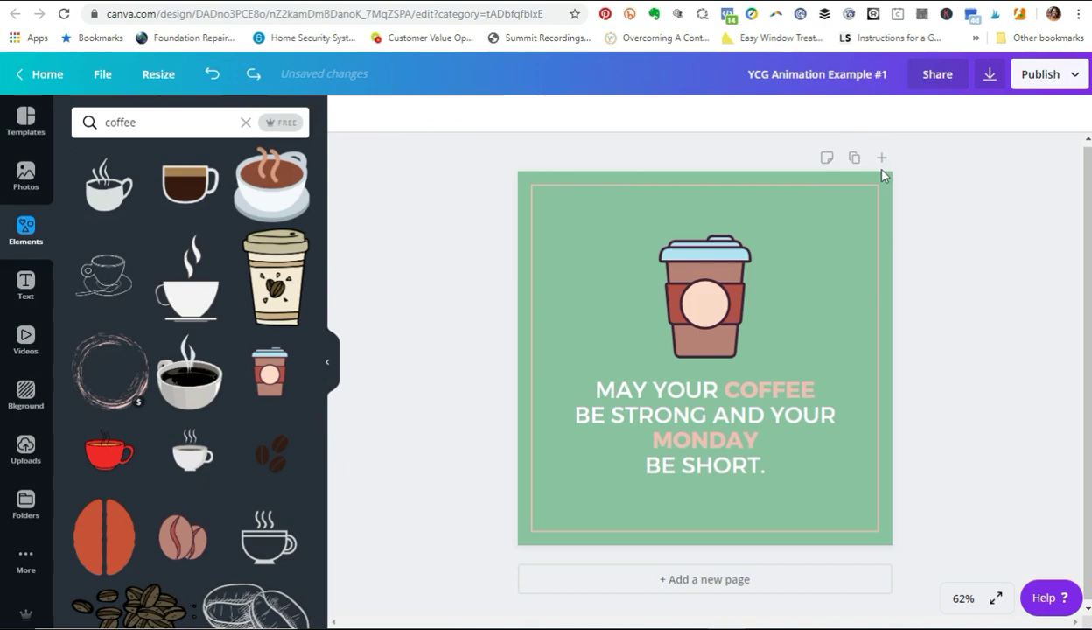
Step: Enlarge the cup slightly, raise its frame to the upper border line, and move the quote text up closer beneath it
{"action": "left_click", "coordinate": [731, 285]}
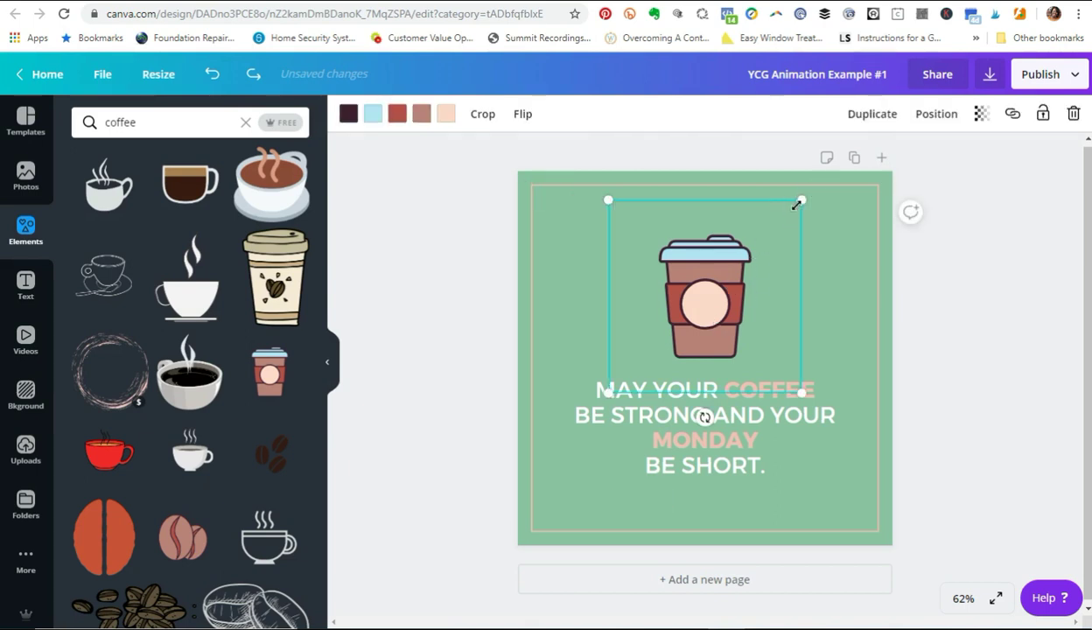
{"action": "left_click_drag", "start_coordinate": [801, 200], "coordinate": [807, 204]}
{"action": "left_click_drag", "start_coordinate": [690, 316], "coordinate": [690, 300]}
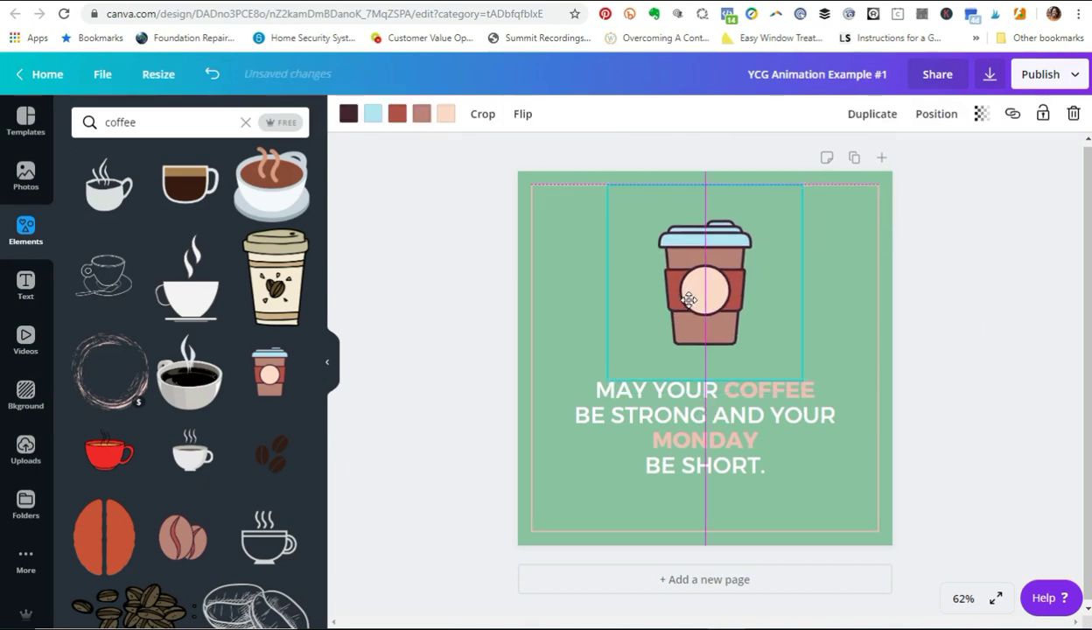
{"action": "left_click_drag", "start_coordinate": [702, 404], "coordinate": [746, 387]}
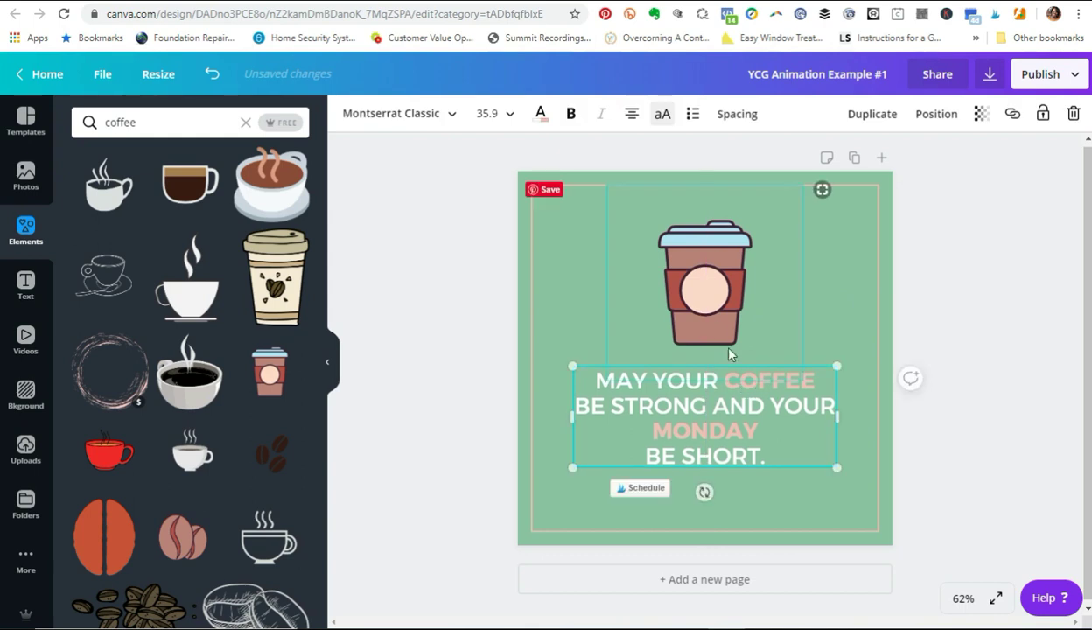
{"action": "left_click", "coordinate": [705, 289]}
{"action": "left_click", "coordinate": [933, 356]}
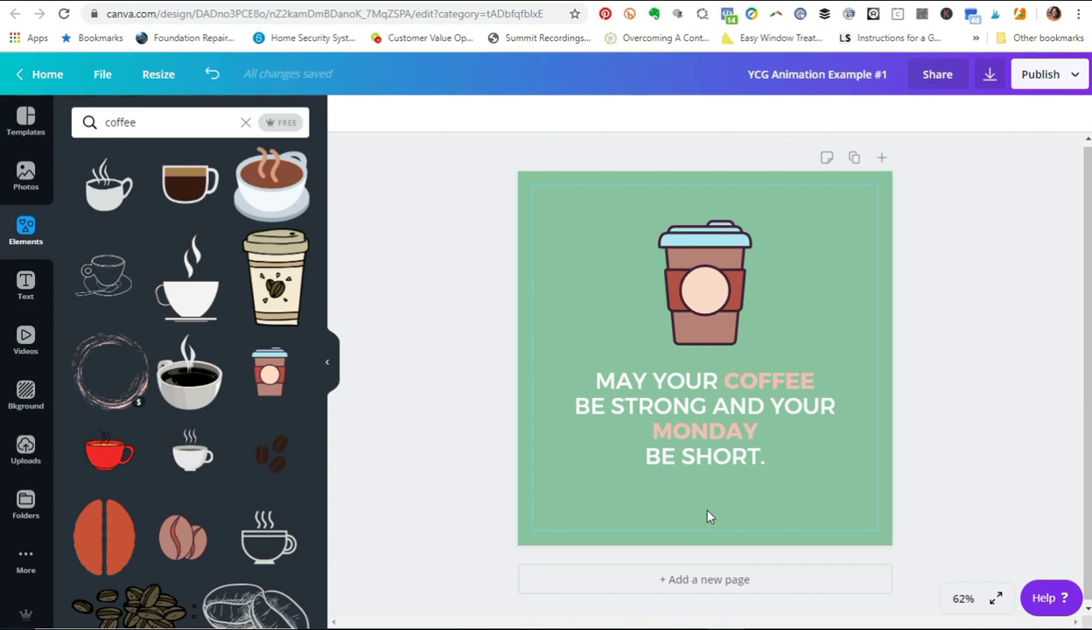
{"action": "left_click", "coordinate": [660, 516]}
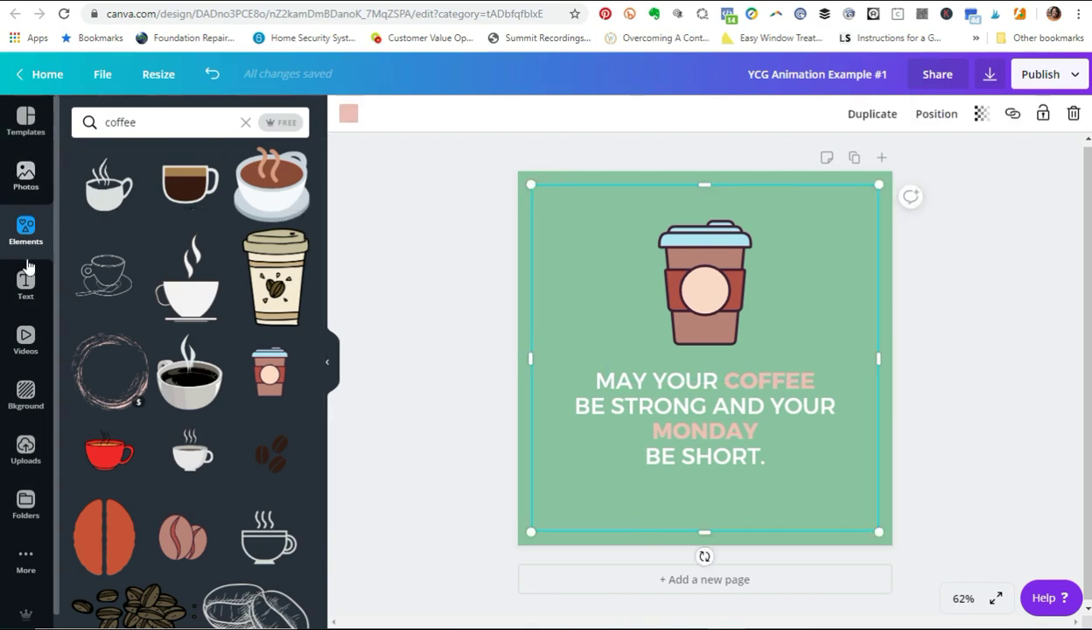
{"action": "left_click", "coordinate": [26, 446]}
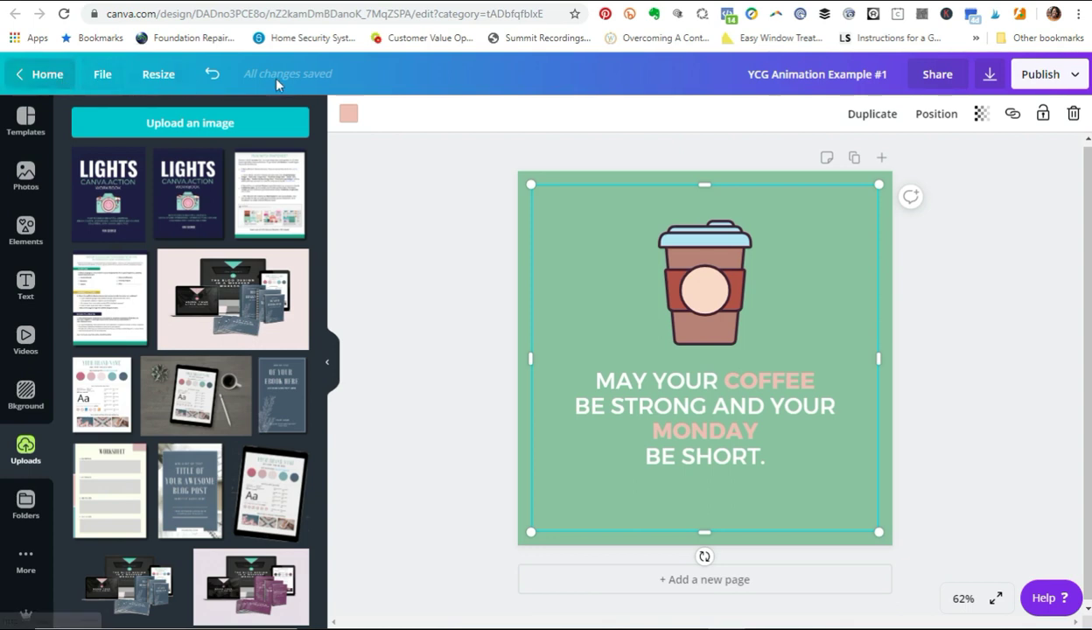
{"action": "left_click", "coordinate": [924, 341]}
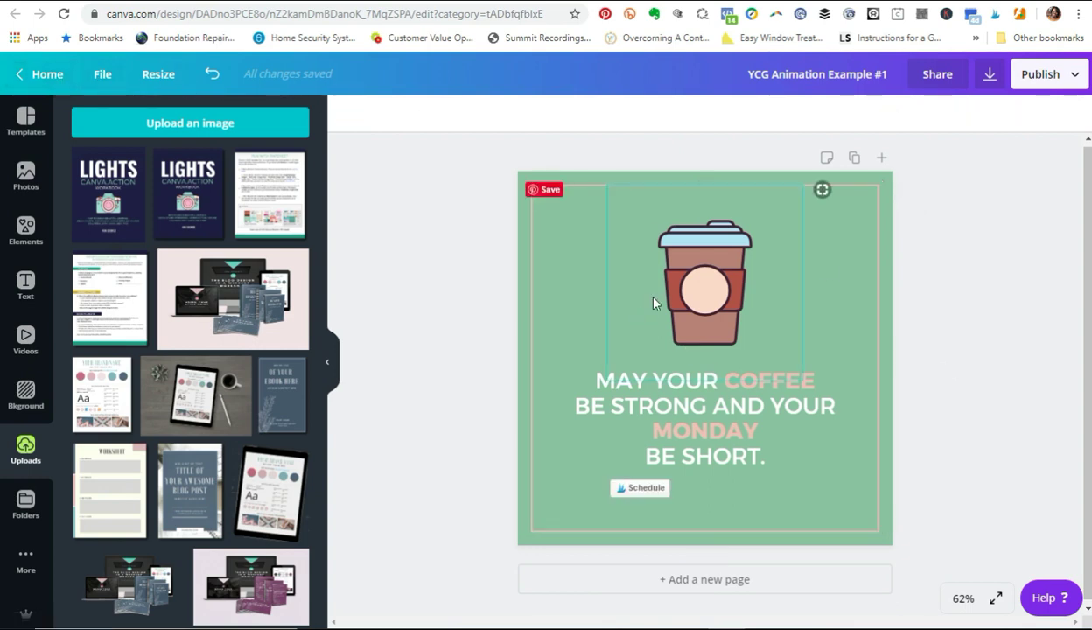
{"action": "left_click", "coordinate": [679, 425]}
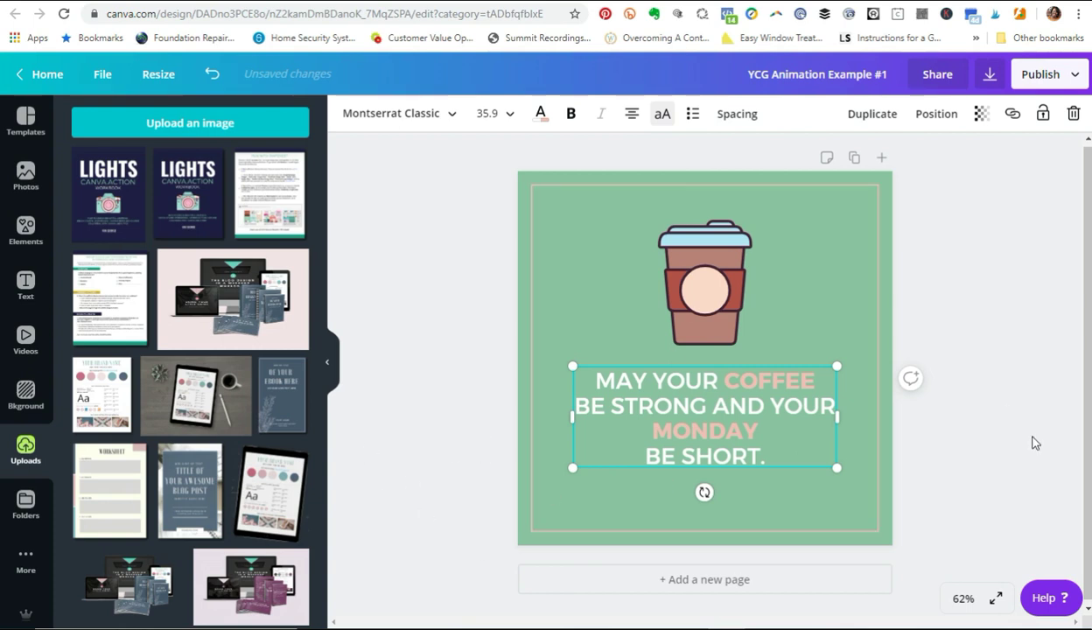
{"action": "left_click", "coordinate": [1015, 384]}
{"action": "left_click", "coordinate": [753, 241]}
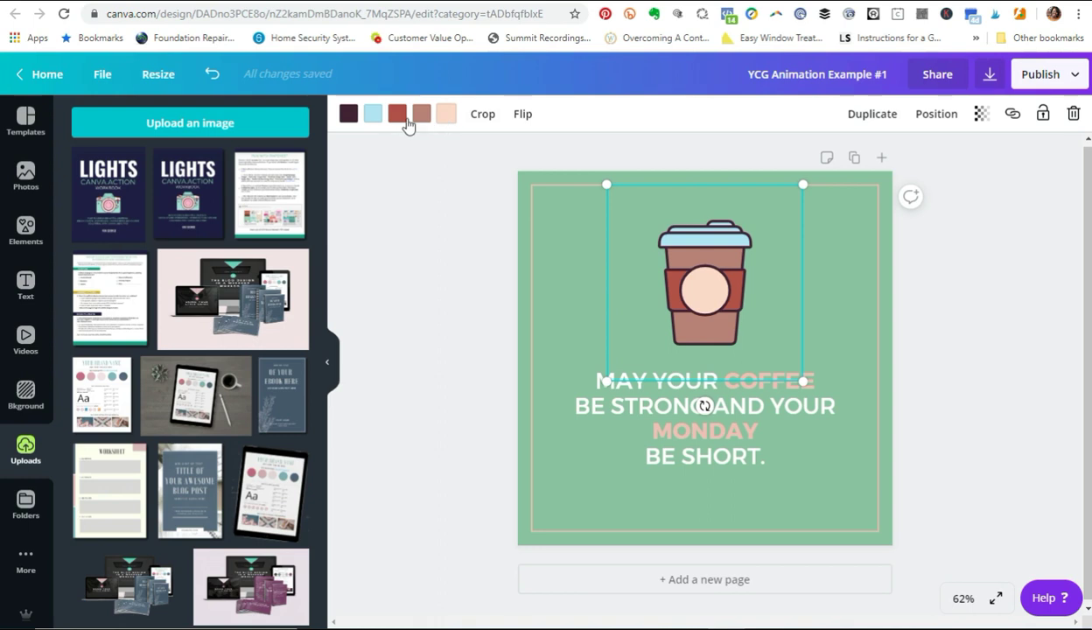
{"action": "left_click", "coordinate": [348, 114]}
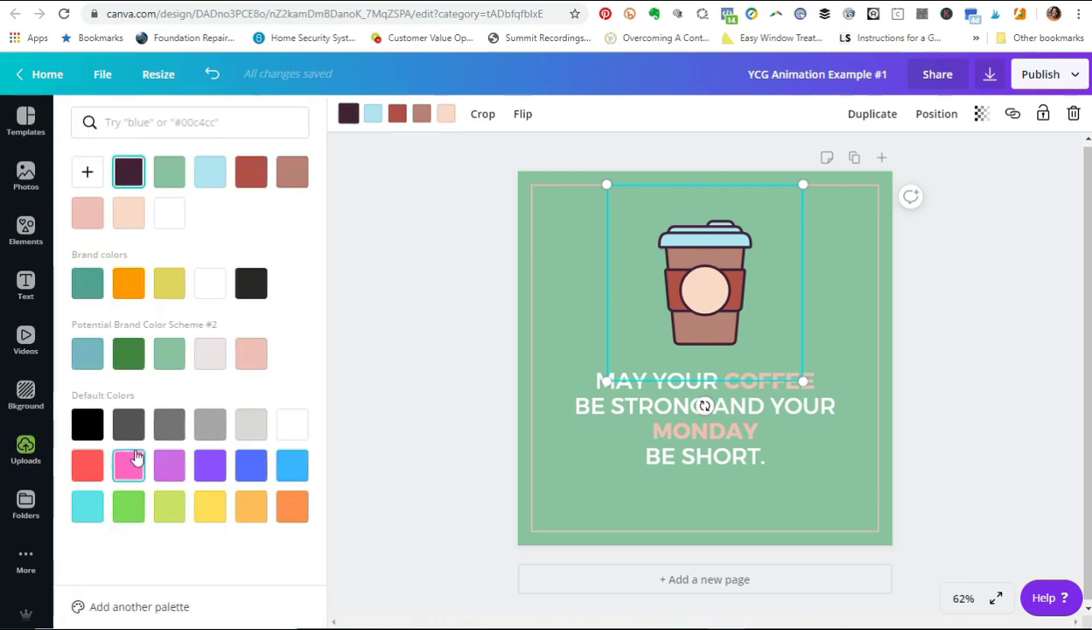
{"action": "left_click", "coordinate": [372, 229]}
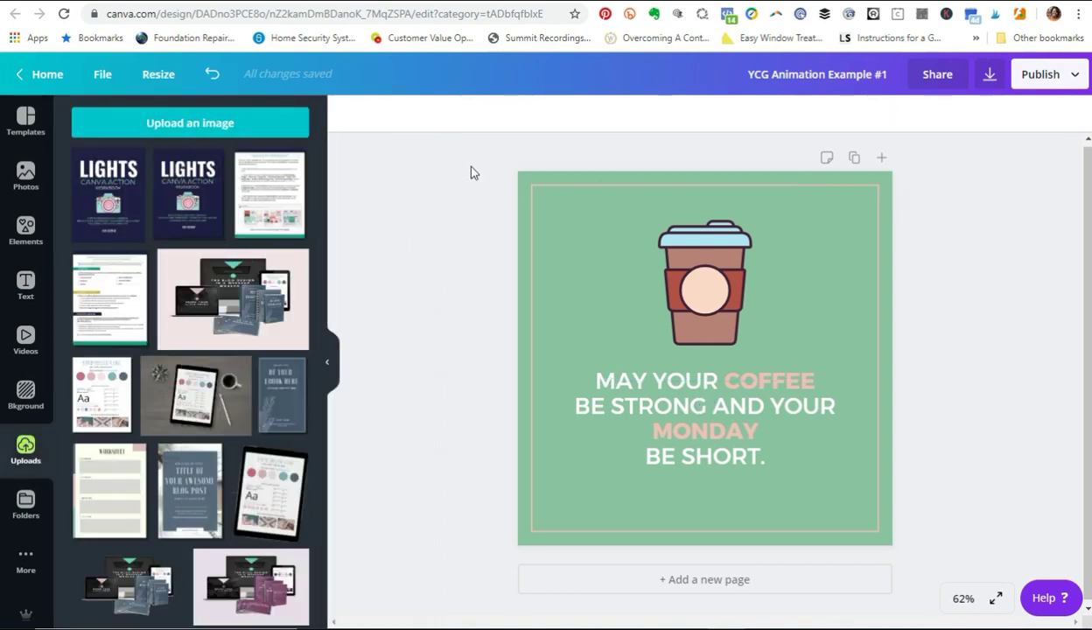
{"action": "left_click", "coordinate": [700, 531]}
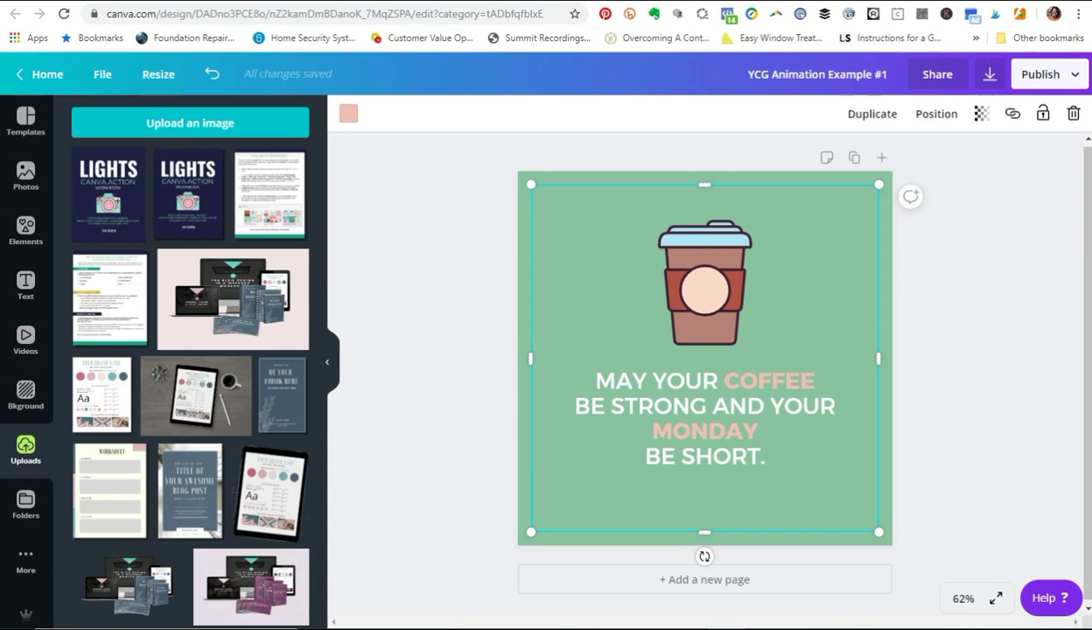
Step: Add a line of body text to the page and place it centred below the quote
{"action": "left_click", "coordinate": [26, 287]}
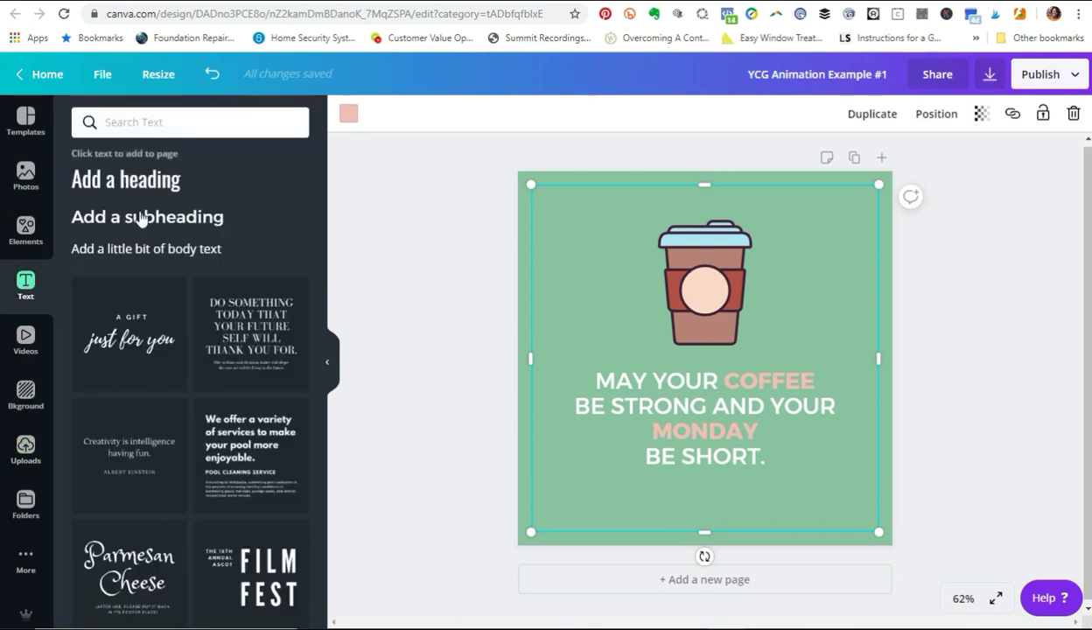
{"action": "left_click", "coordinate": [140, 249]}
{"action": "left_click", "coordinate": [942, 362]}
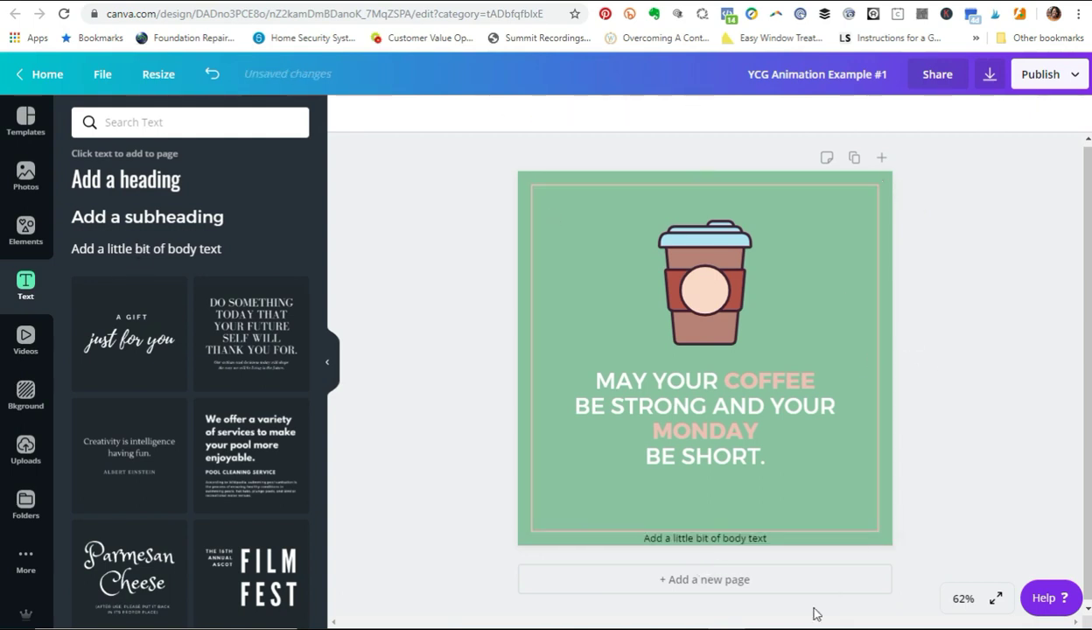
{"action": "left_click_drag", "start_coordinate": [726, 537], "coordinate": [726, 497]}
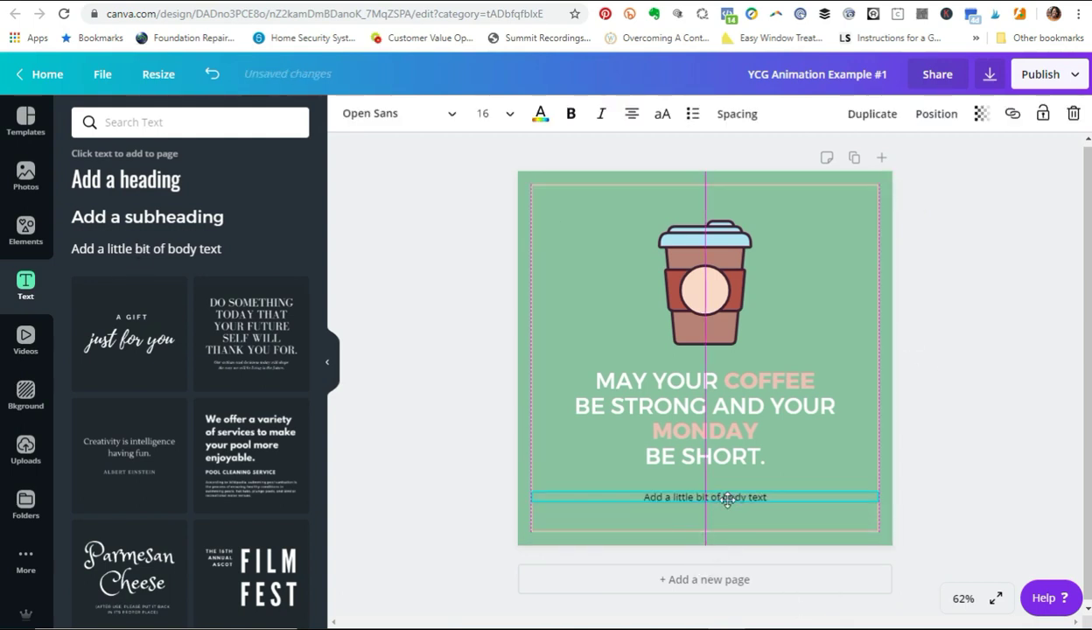
Step: Replace the body text with "YOURCHICGEEK.COM" and move it down to just above the lower border line
{"action": "double_click", "coordinate": [795, 498]}
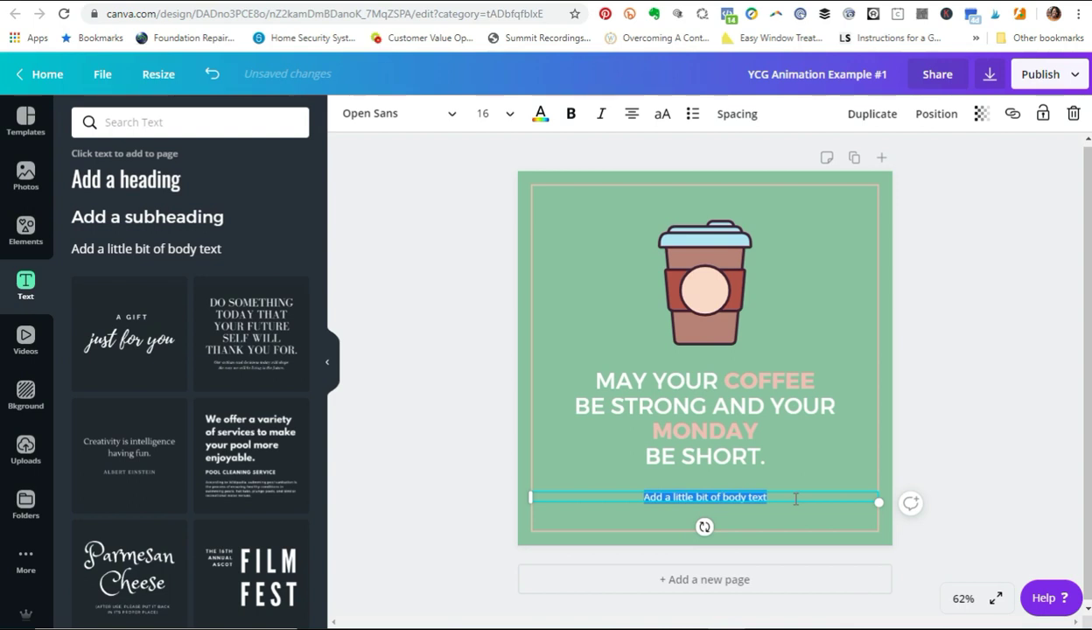
{"action": "key", "text": "BackSpace"}
{"action": "type", "text": "YOU"}
{"action": "key", "text": "BackSpace"}
{"action": "key", "text": "BackSpace"}
{"action": "key", "text": "BackSpace"}
{"action": "type", "text": "YOURCHICGEEK.COM"}
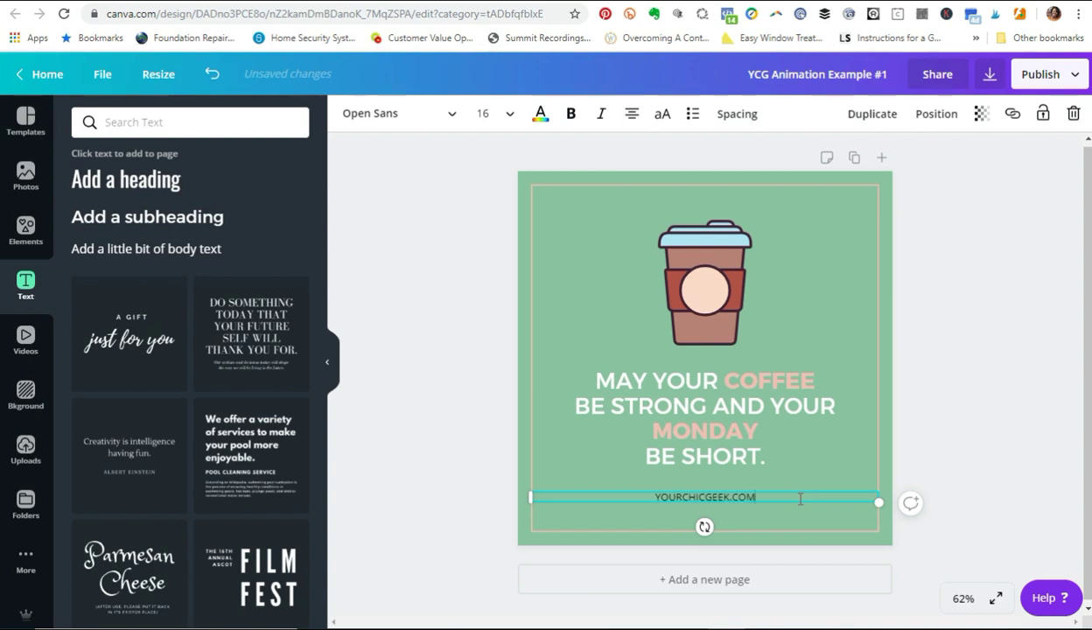
{"action": "left_click", "coordinate": [709, 504]}
{"action": "left_click_drag", "start_coordinate": [695, 496], "coordinate": [696, 512]}
Step: Make the YOURCHICGEEK.COM text white and bold
{"action": "double_click", "coordinate": [721, 512]}
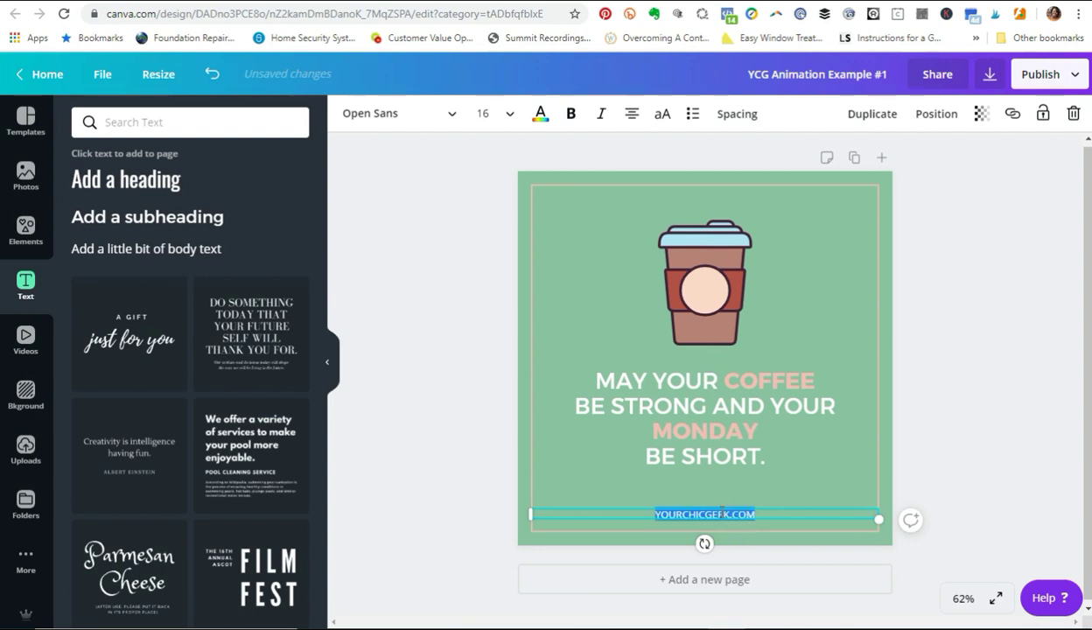
{"action": "left_click", "coordinate": [539, 113]}
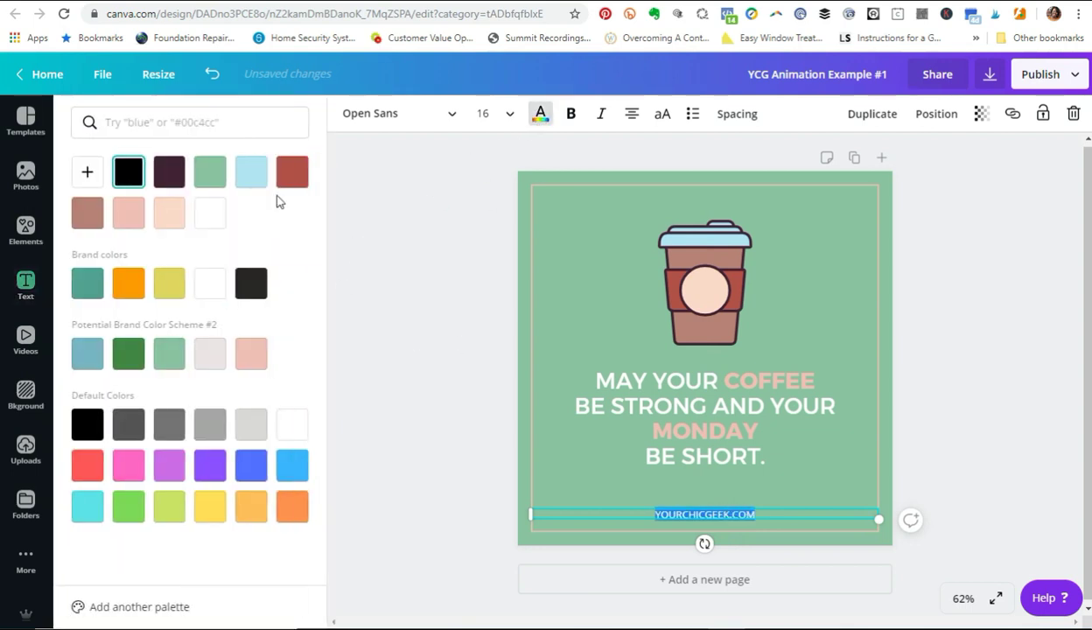
{"action": "left_click", "coordinate": [210, 214]}
{"action": "left_click", "coordinate": [570, 115]}
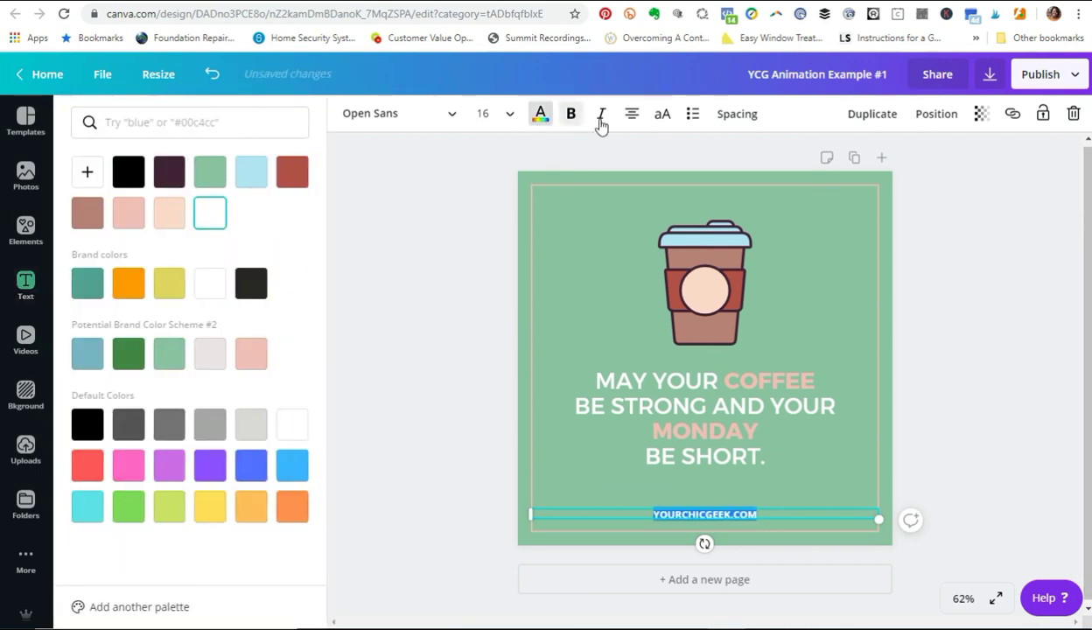
Step: Widen the letter spacing of the YOURCHICGEEK.COM text and set its font size to 14
{"action": "left_click", "coordinate": [734, 116]}
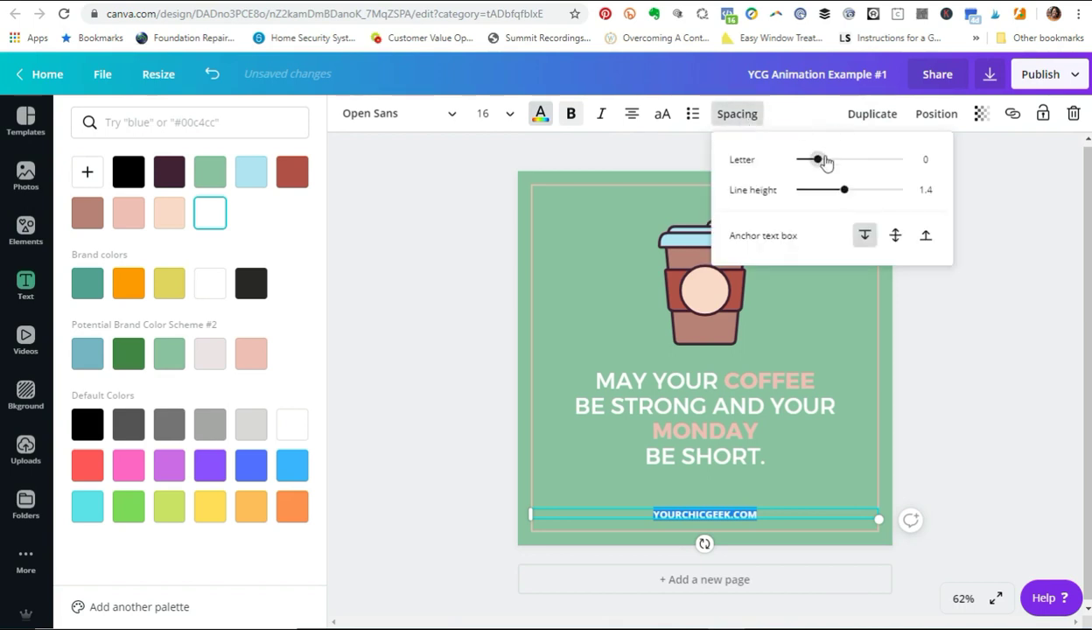
{"action": "left_click_drag", "start_coordinate": [820, 161], "coordinate": [853, 166]}
{"action": "left_click", "coordinate": [503, 114]}
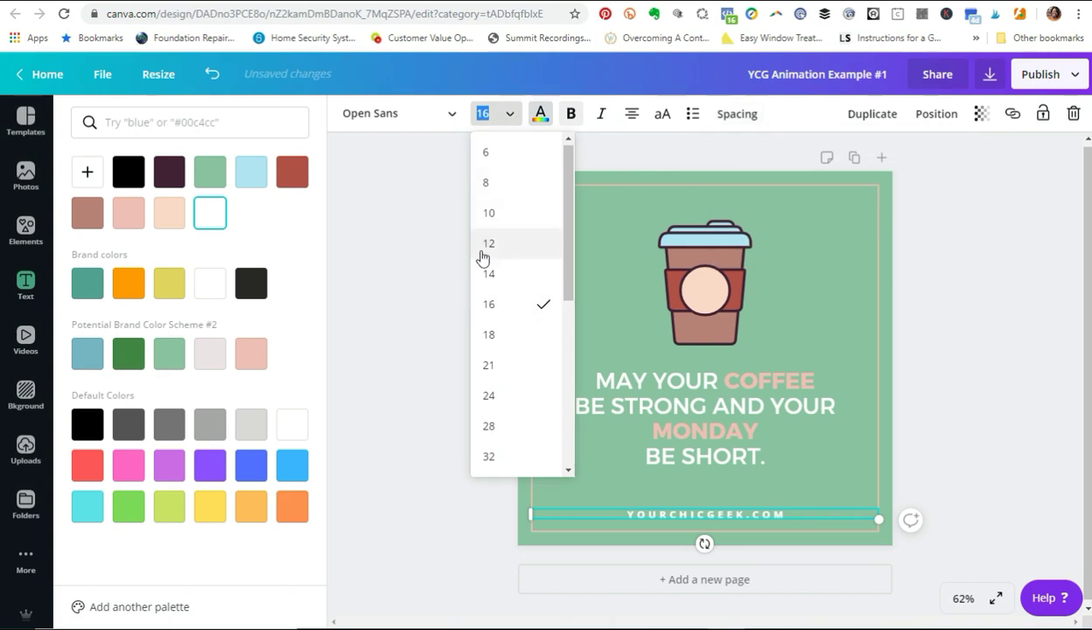
{"action": "left_click", "coordinate": [502, 276]}
{"action": "left_click", "coordinate": [984, 386]}
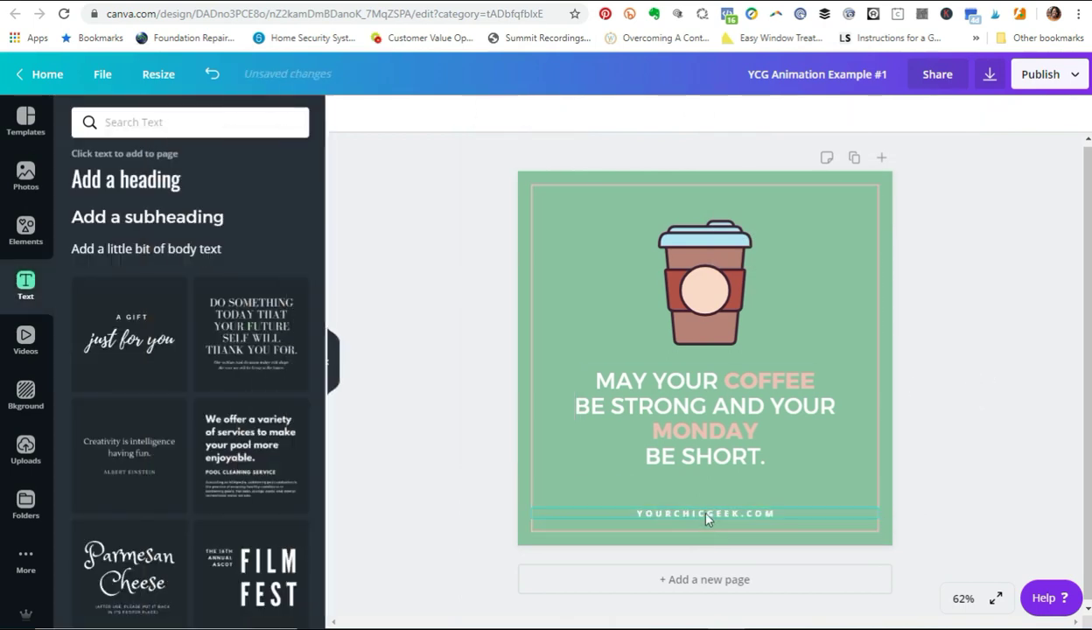
Step: Shift the quote text slightly down, enlarge the coffee cup a little and re-centre it above the quote
{"action": "left_click_drag", "start_coordinate": [722, 408], "coordinate": [716, 412]}
{"action": "left_click", "coordinate": [710, 367]}
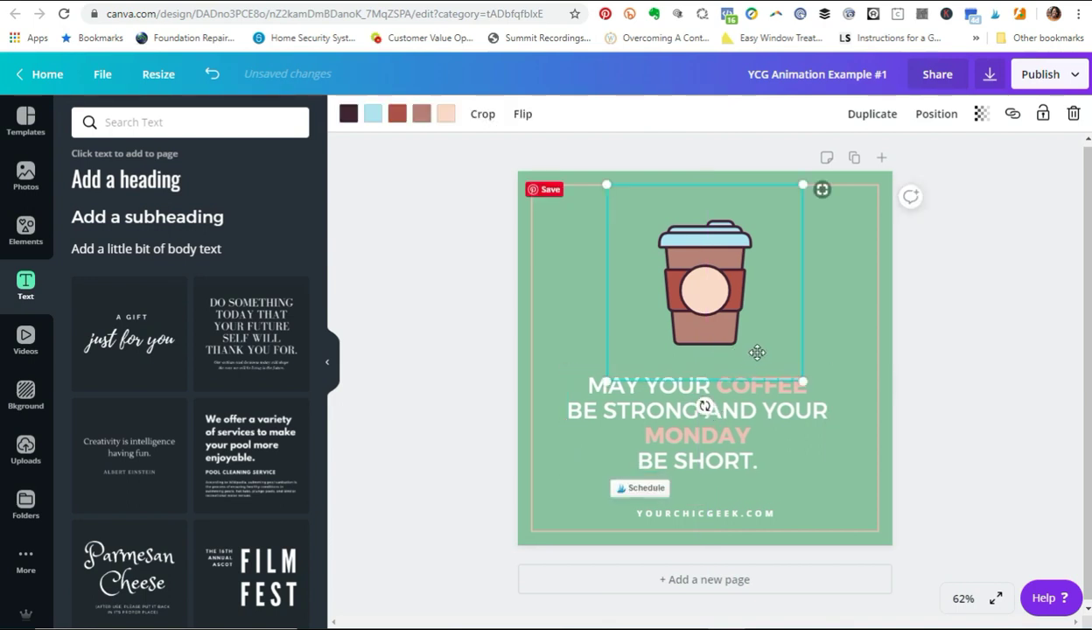
{"action": "left_click_drag", "start_coordinate": [802, 379], "coordinate": [811, 395]}
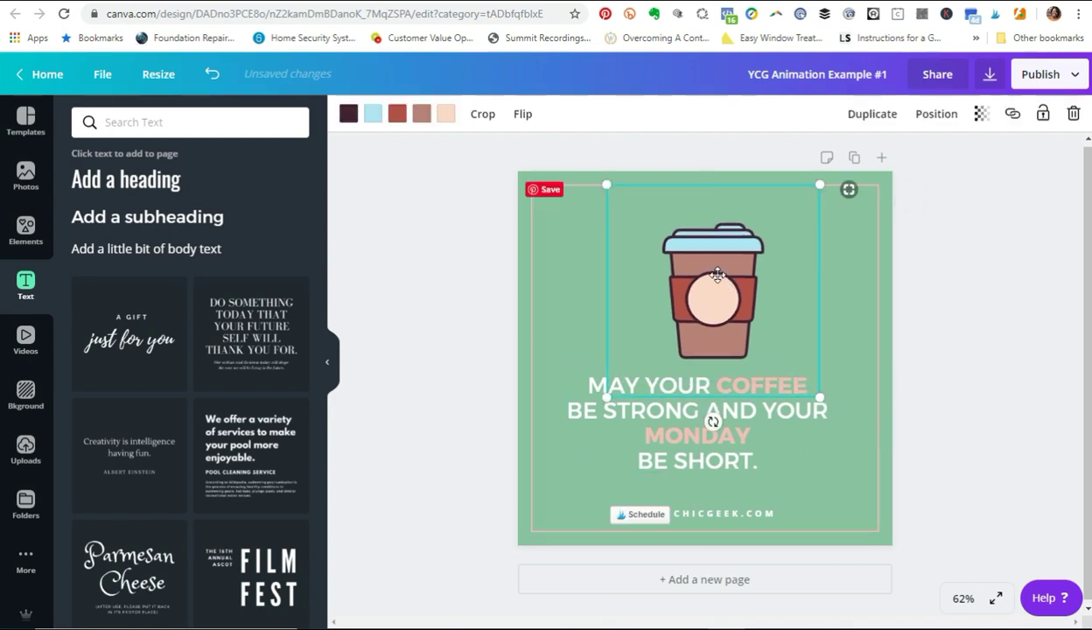
{"action": "left_click", "coordinate": [971, 304]}
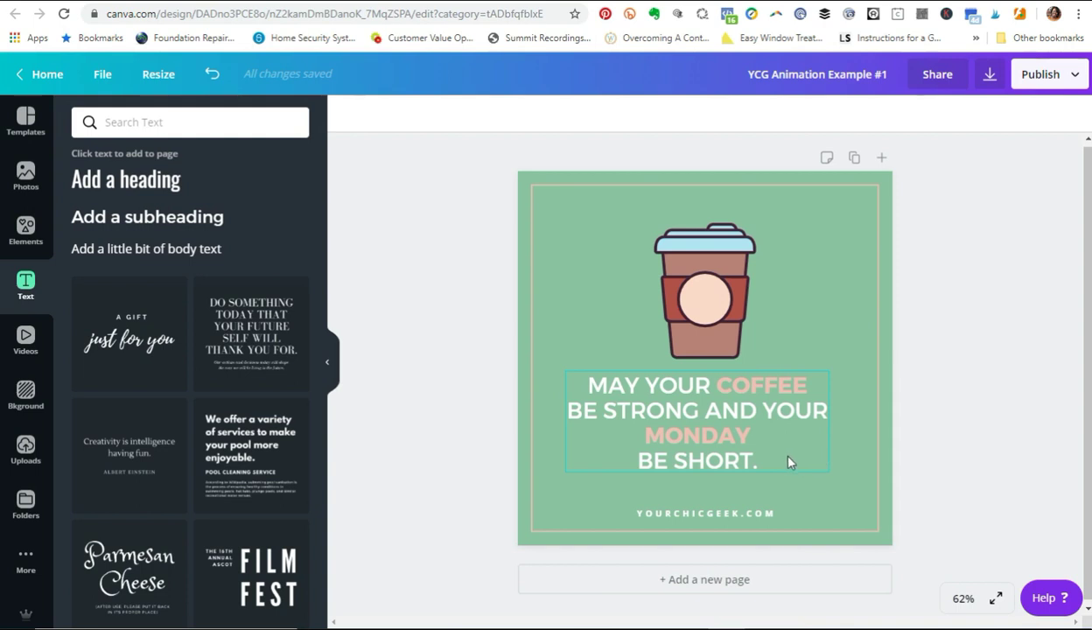
Step: Set the design's download file type to Animation (MP4/GIF), preview the Pan animation style and settle on Rise
{"action": "left_click", "coordinate": [990, 78]}
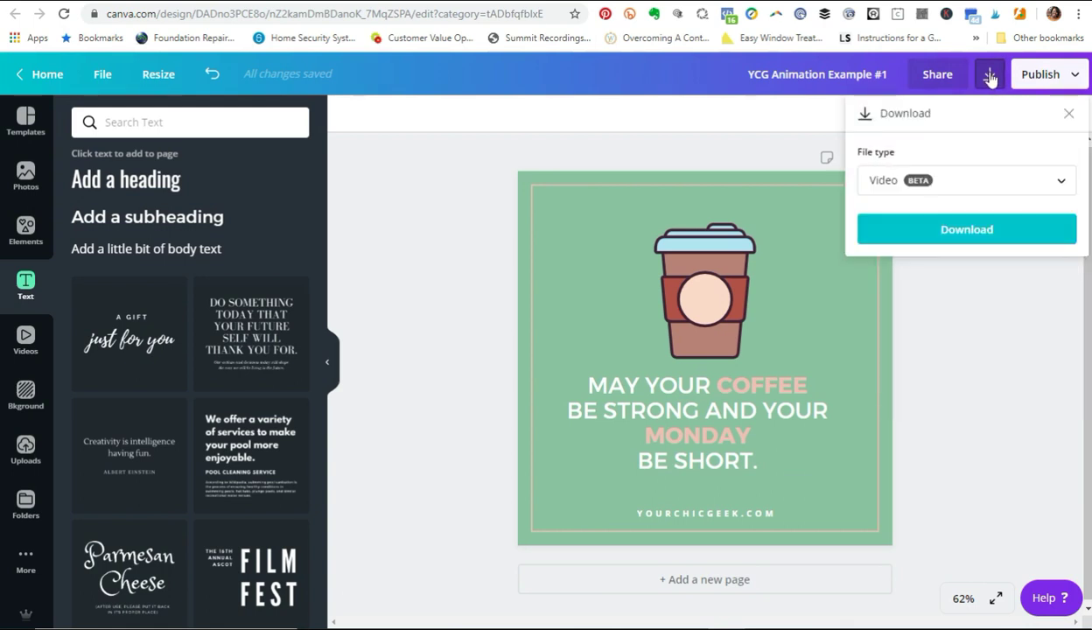
{"action": "left_click", "coordinate": [968, 177]}
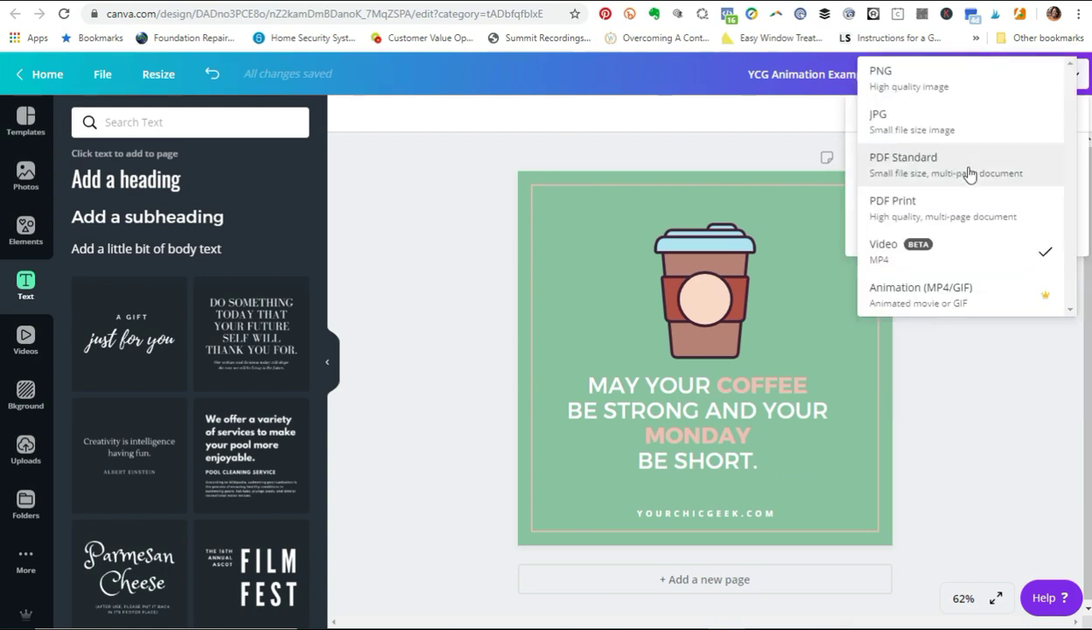
{"action": "left_click", "coordinate": [948, 300]}
{"action": "scroll", "coordinate": [940, 324], "scroll_direction": "down", "scroll_amount": 2}
{"action": "left_click", "coordinate": [957, 361]}
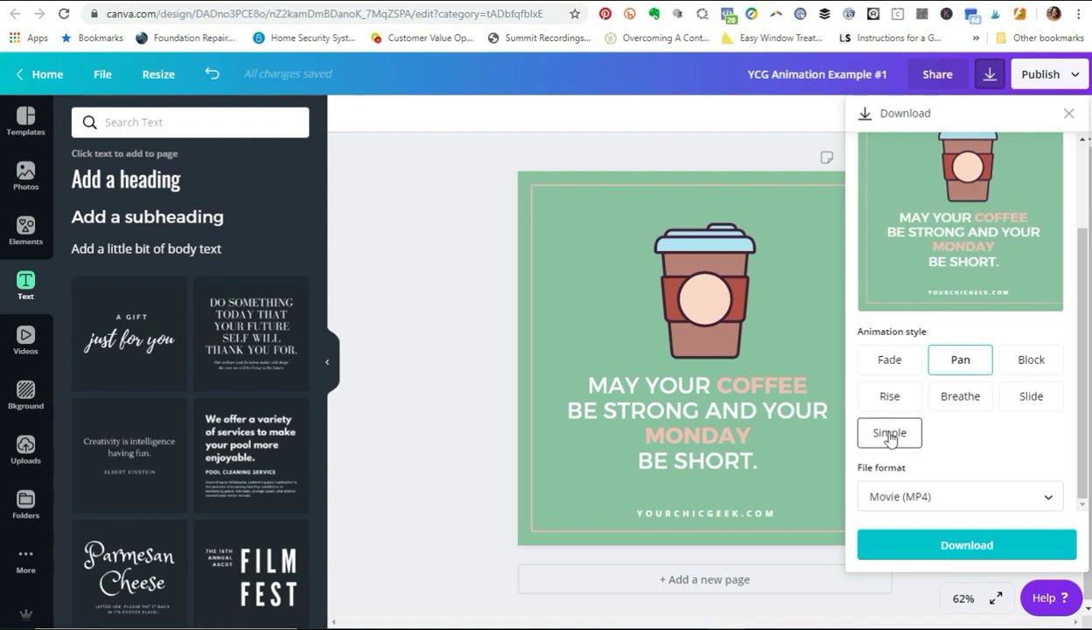
{"action": "left_click", "coordinate": [908, 401]}
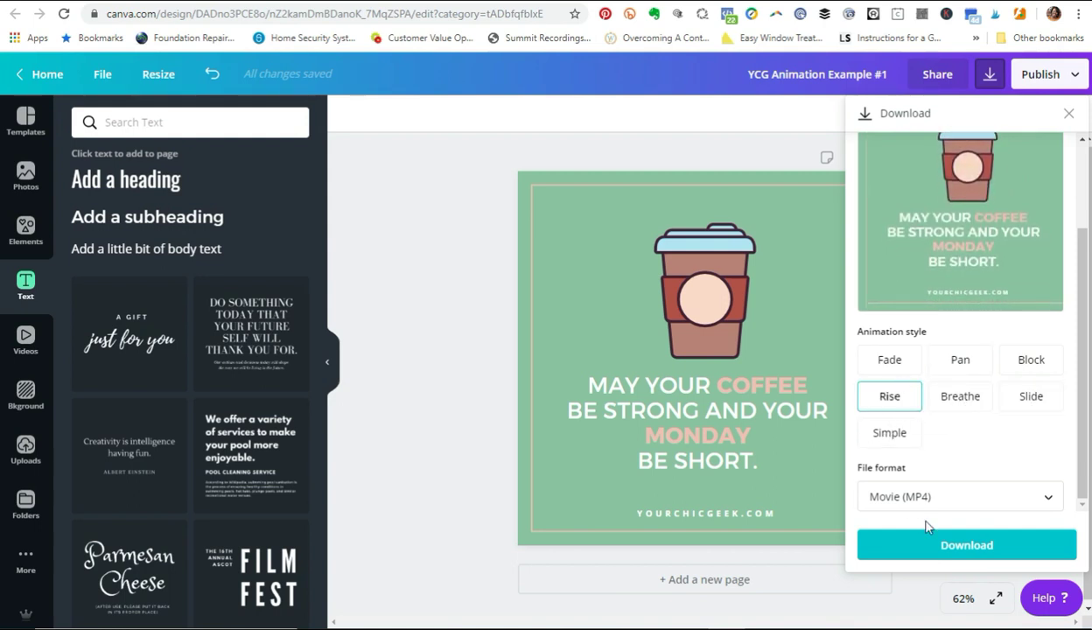
Step: Download the design in the Animated GIF format and close the download progress dialog
{"action": "left_click", "coordinate": [940, 499]}
{"action": "left_click", "coordinate": [902, 525]}
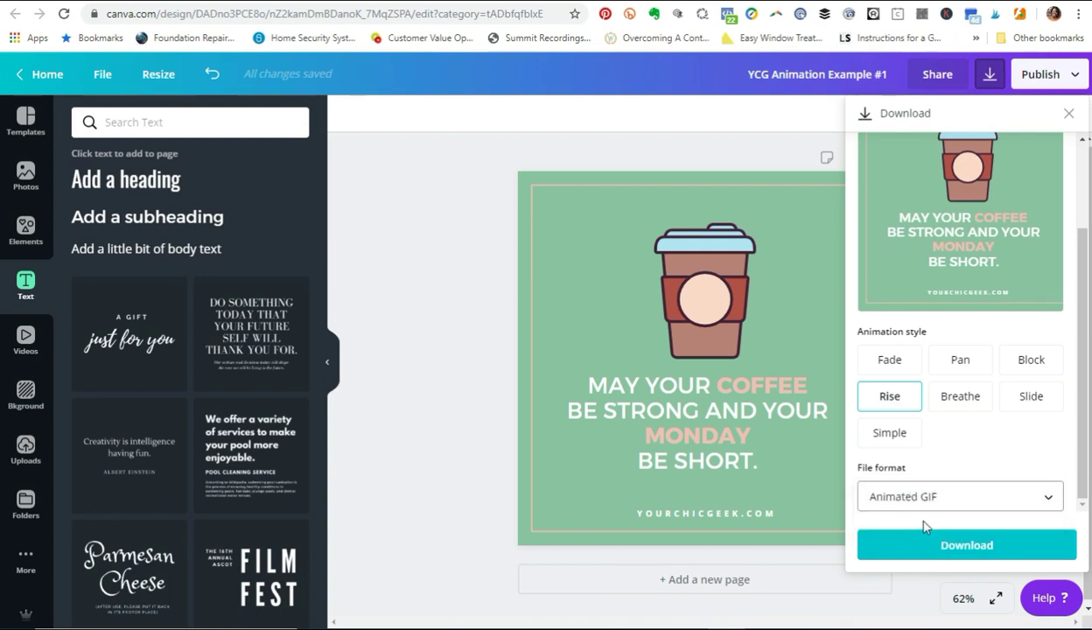
{"action": "left_click", "coordinate": [962, 541]}
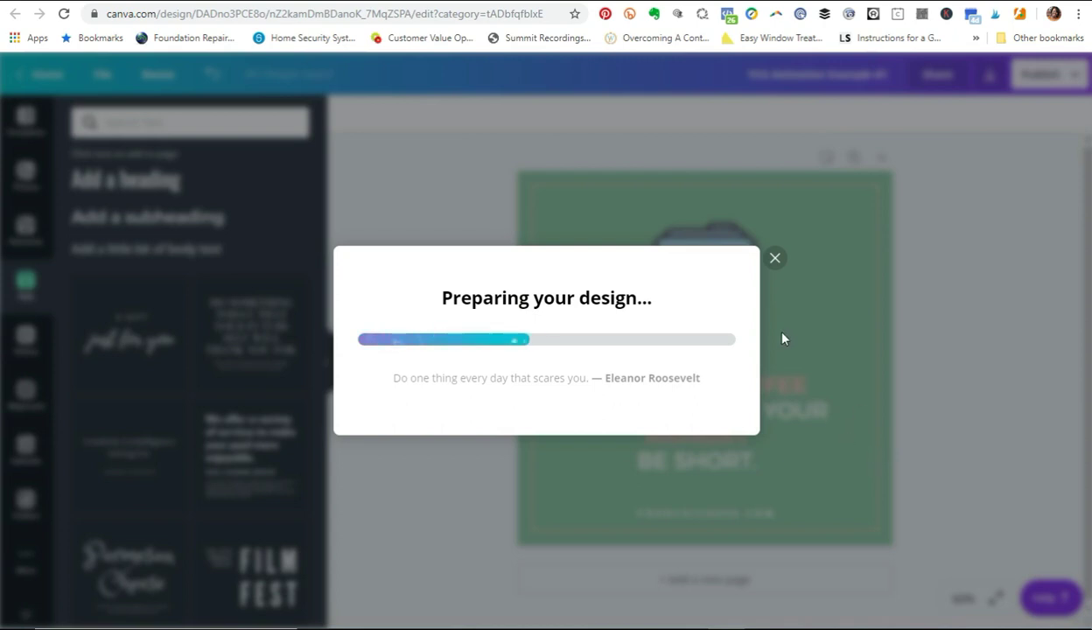
{"action": "left_click", "coordinate": [775, 260]}
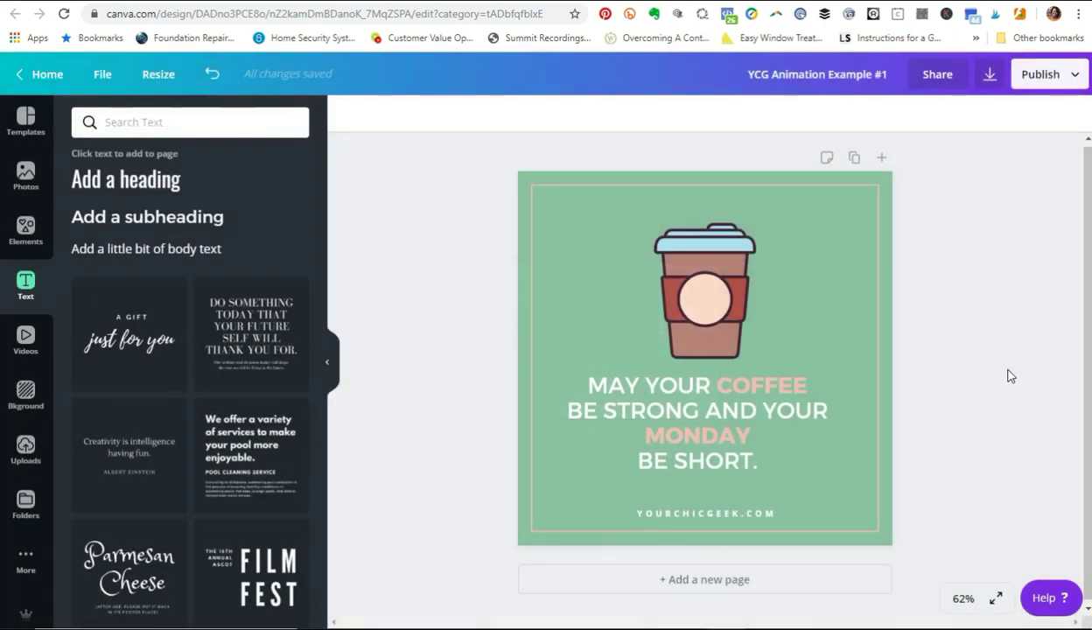